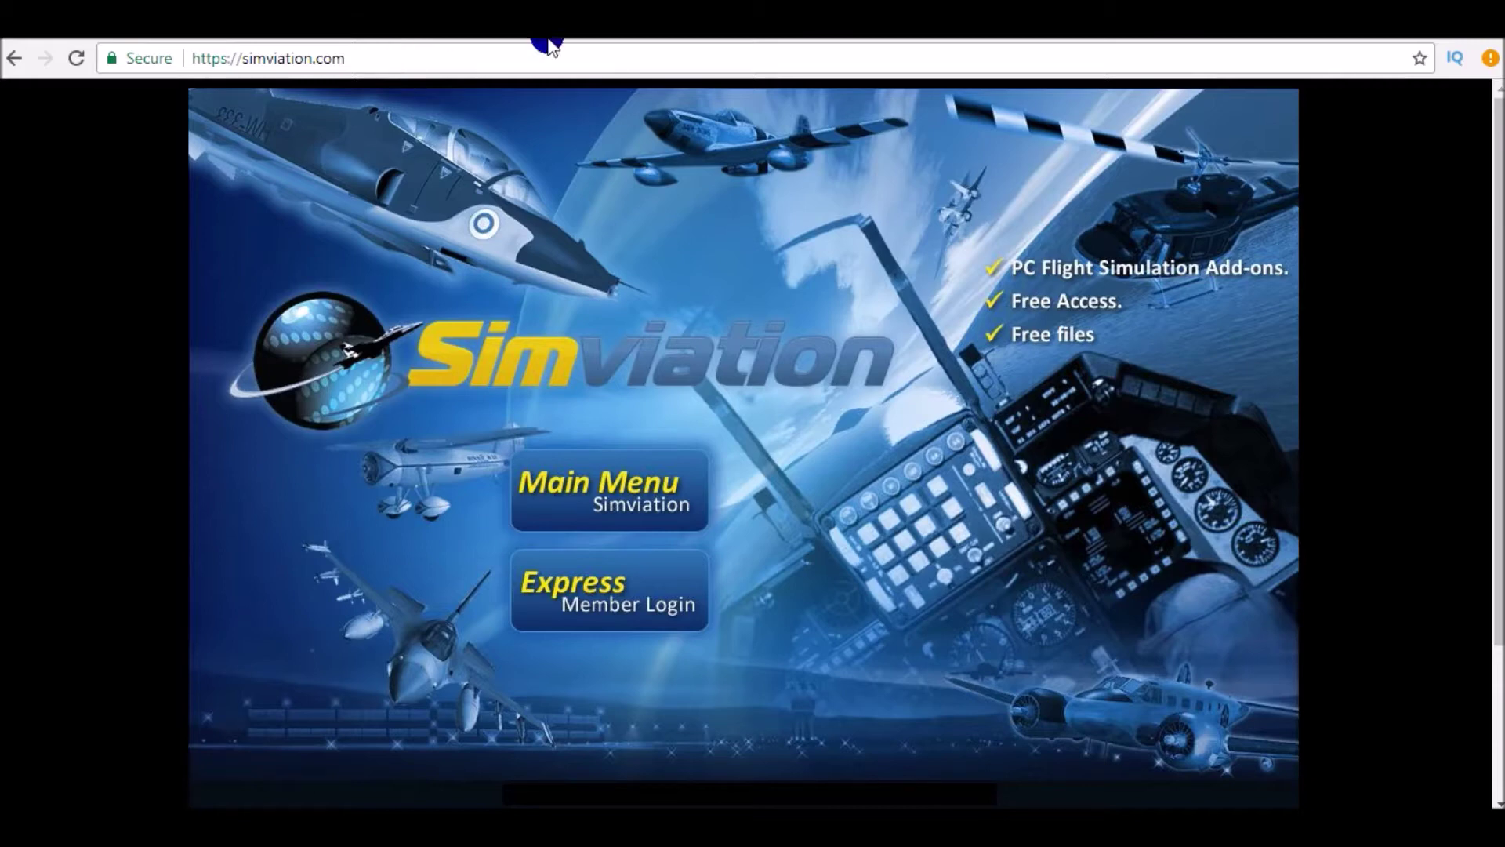
Enter the Simviation main menu and open the FSX file category
left_click(645, 477)
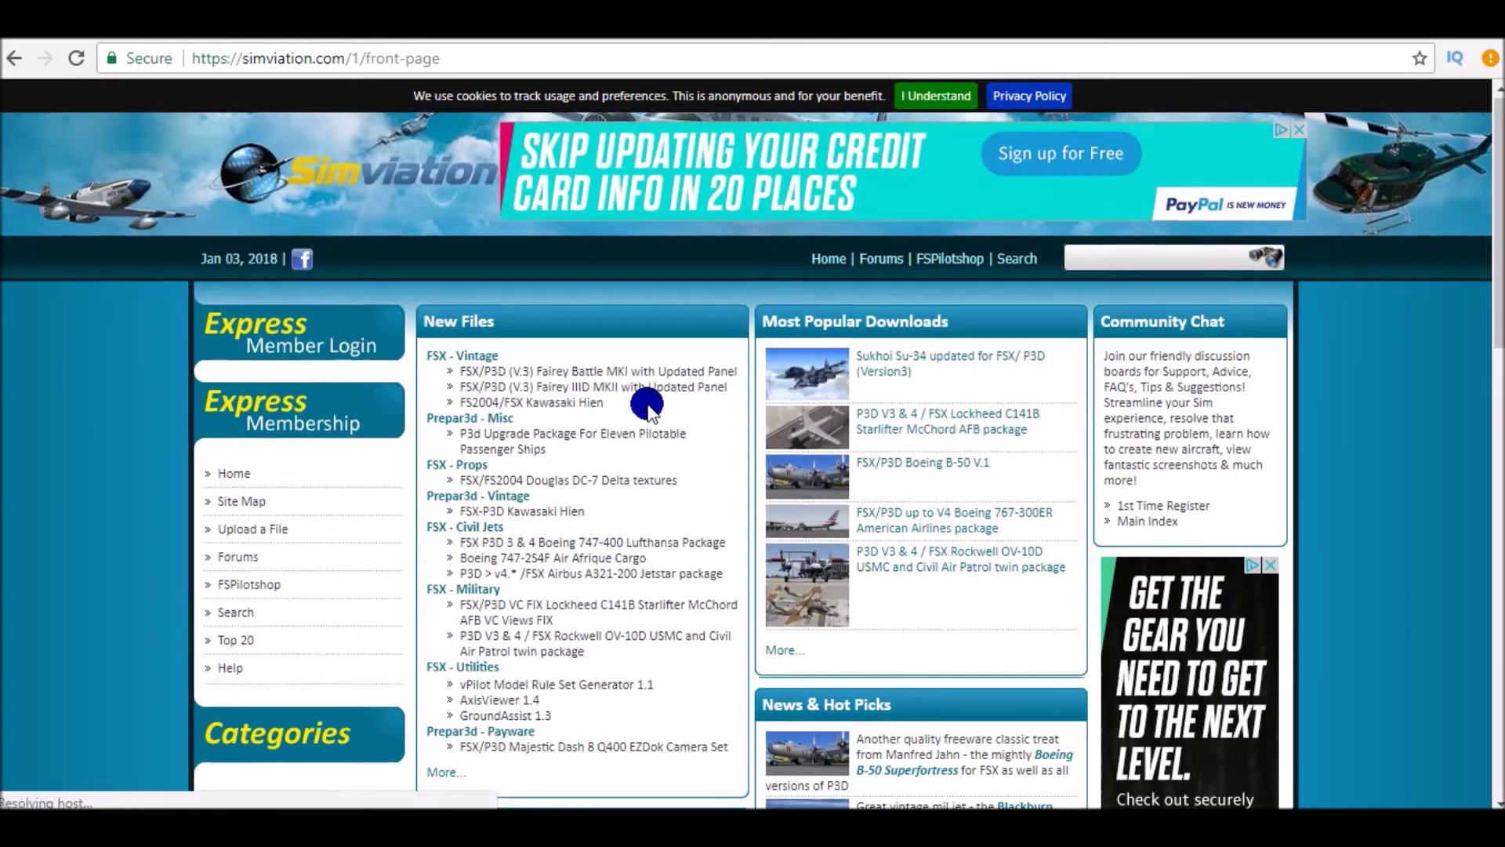
scroll(648, 403, "down", 1)
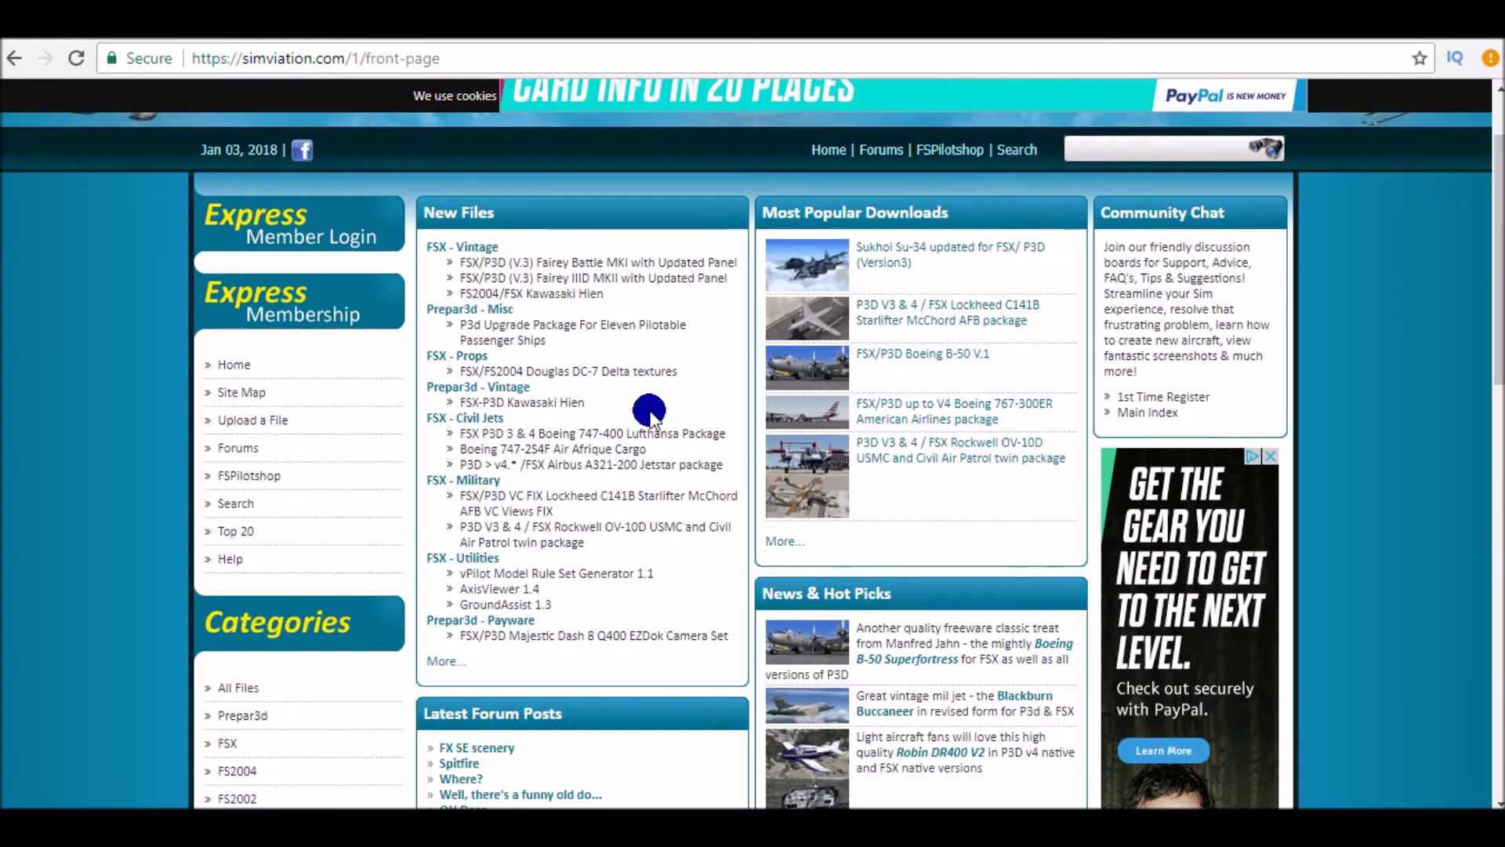
scroll(627, 423, "down", 3)
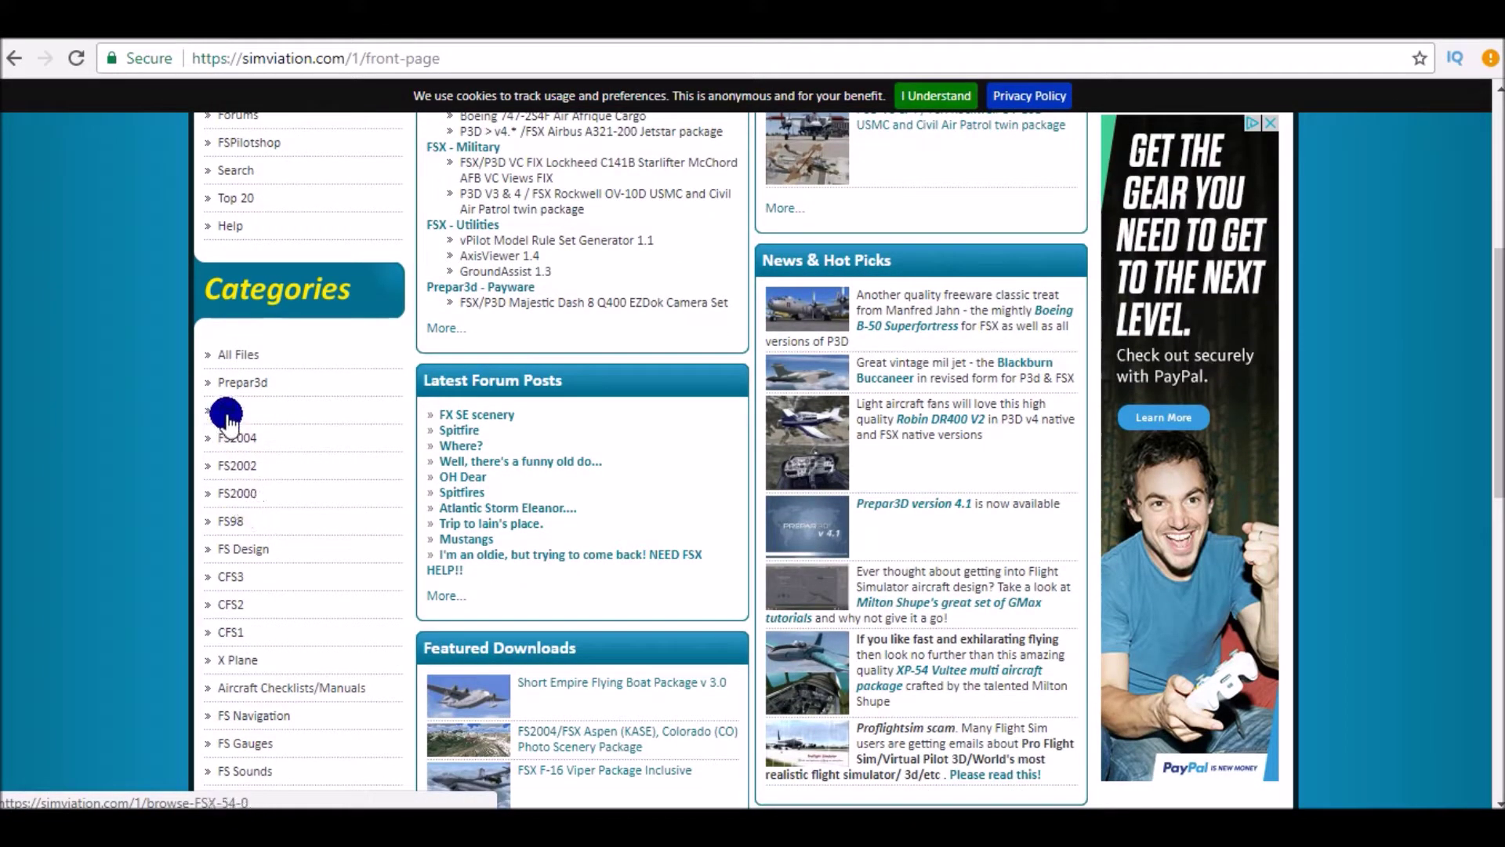
scroll(245, 524, "down", 1)
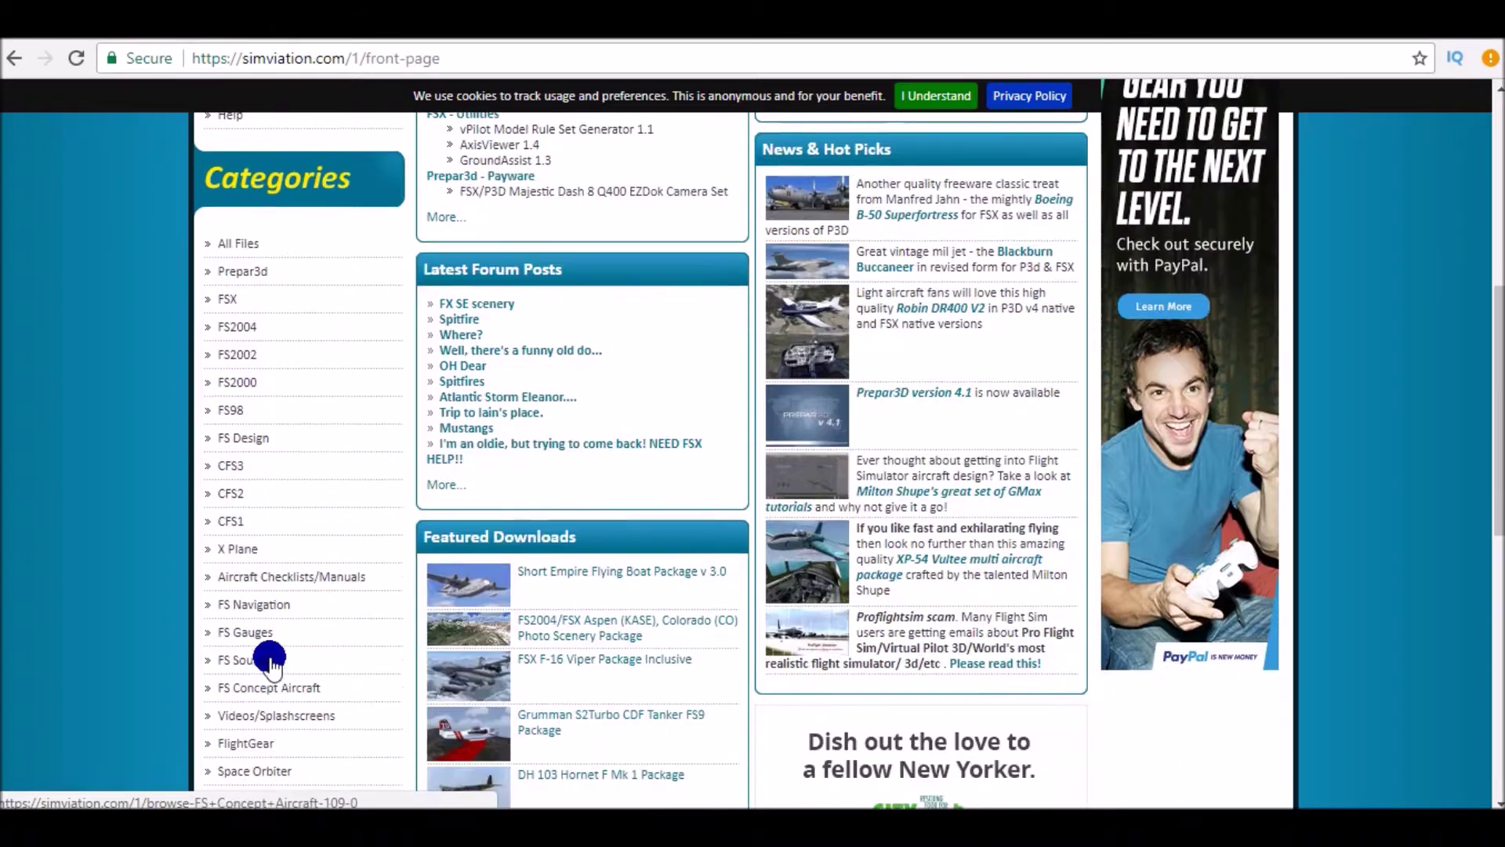
scroll(202, 329, "up", 1)
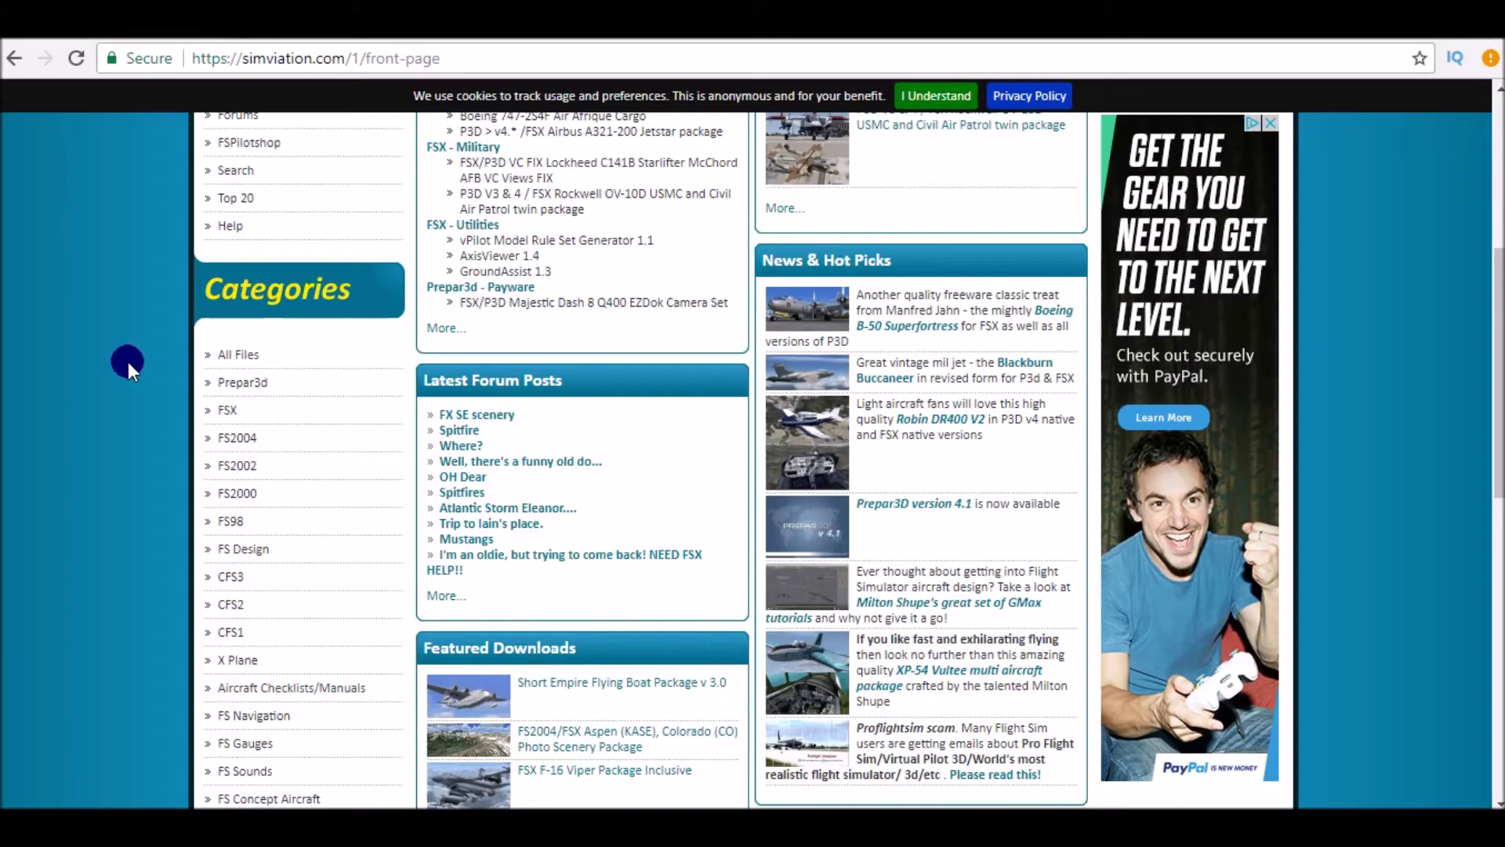
scroll(129, 362, "up", 1)
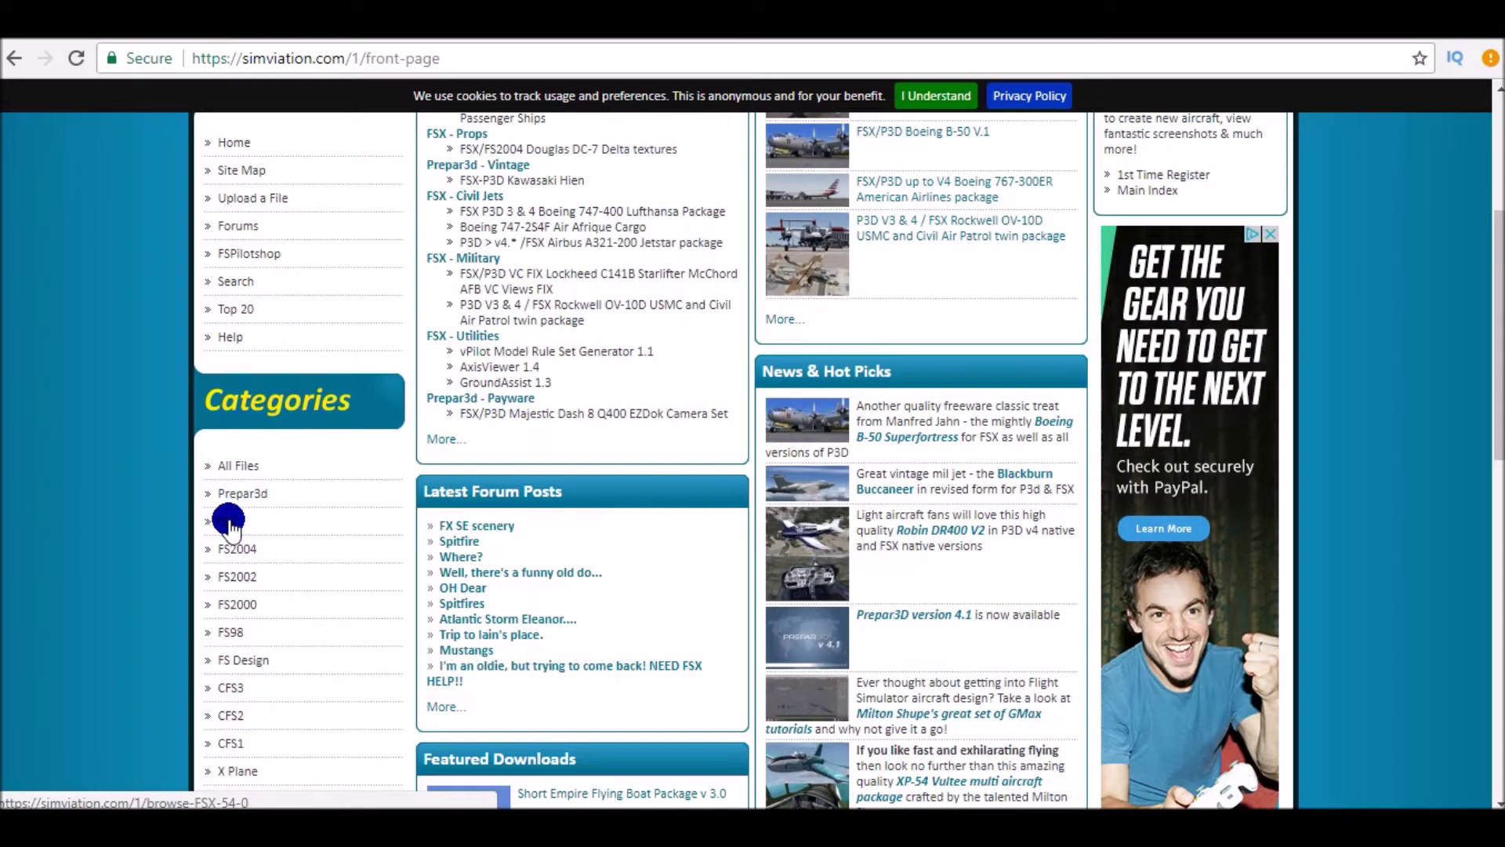
left_click(229, 524)
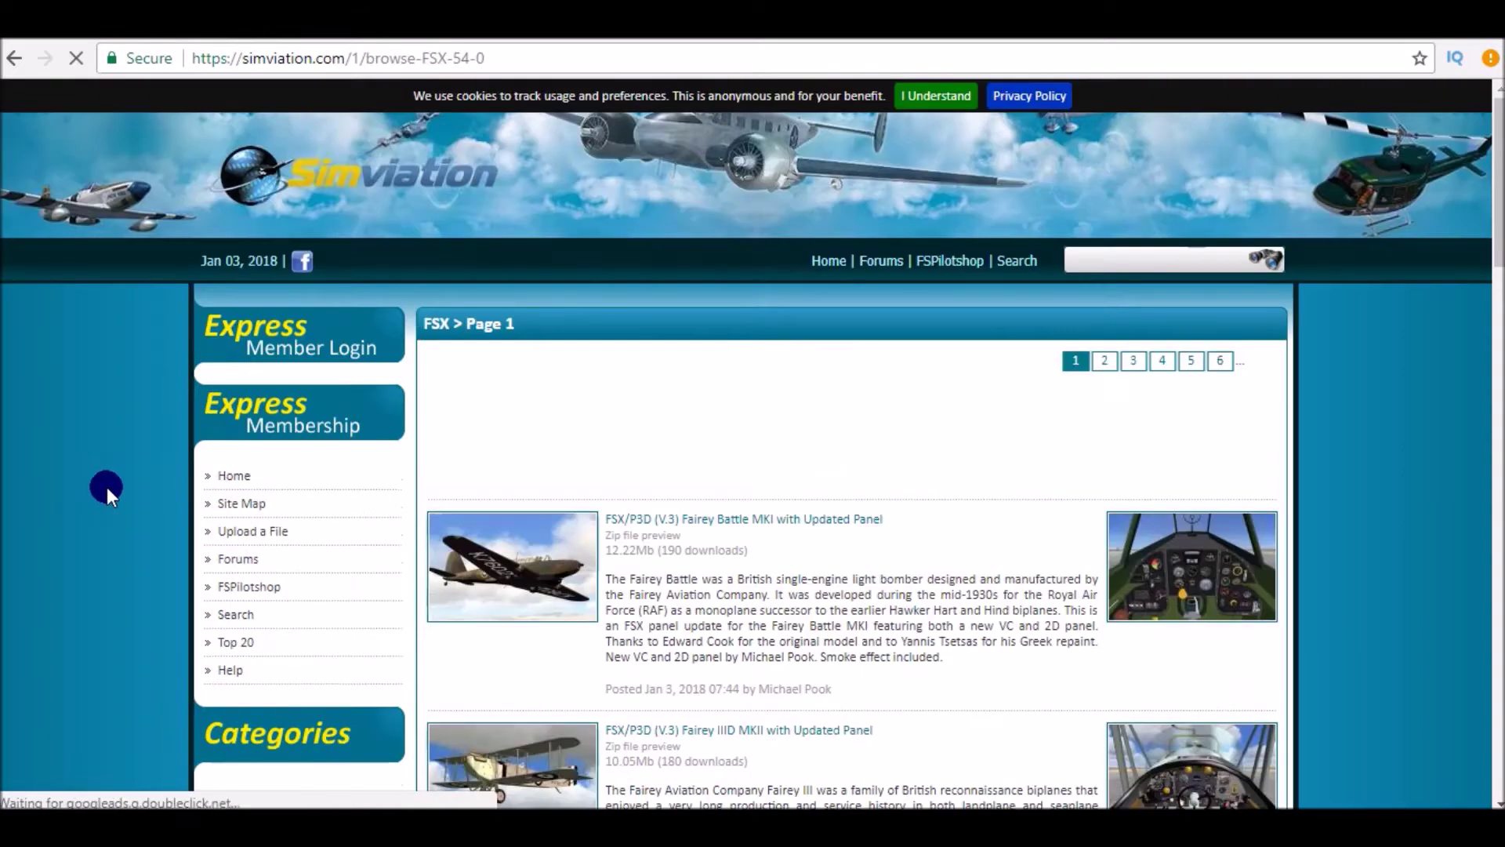
Browse the first page of FSX add-on listings and move on to further result pages
scroll(494, 314, "down", 1)
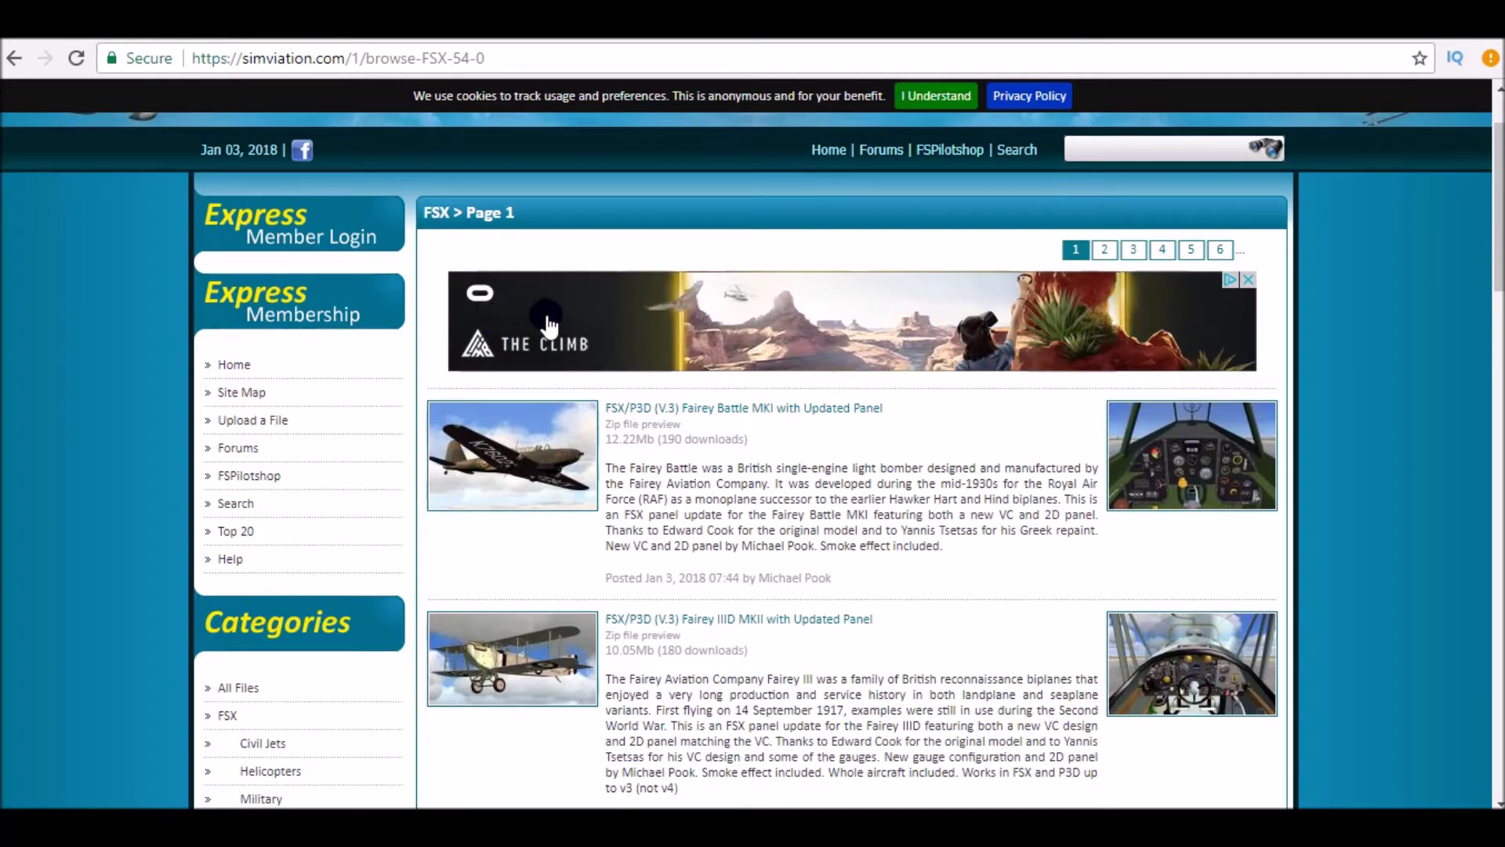
scroll(611, 321, "down", 3)
scroll(612, 322, "down", 9)
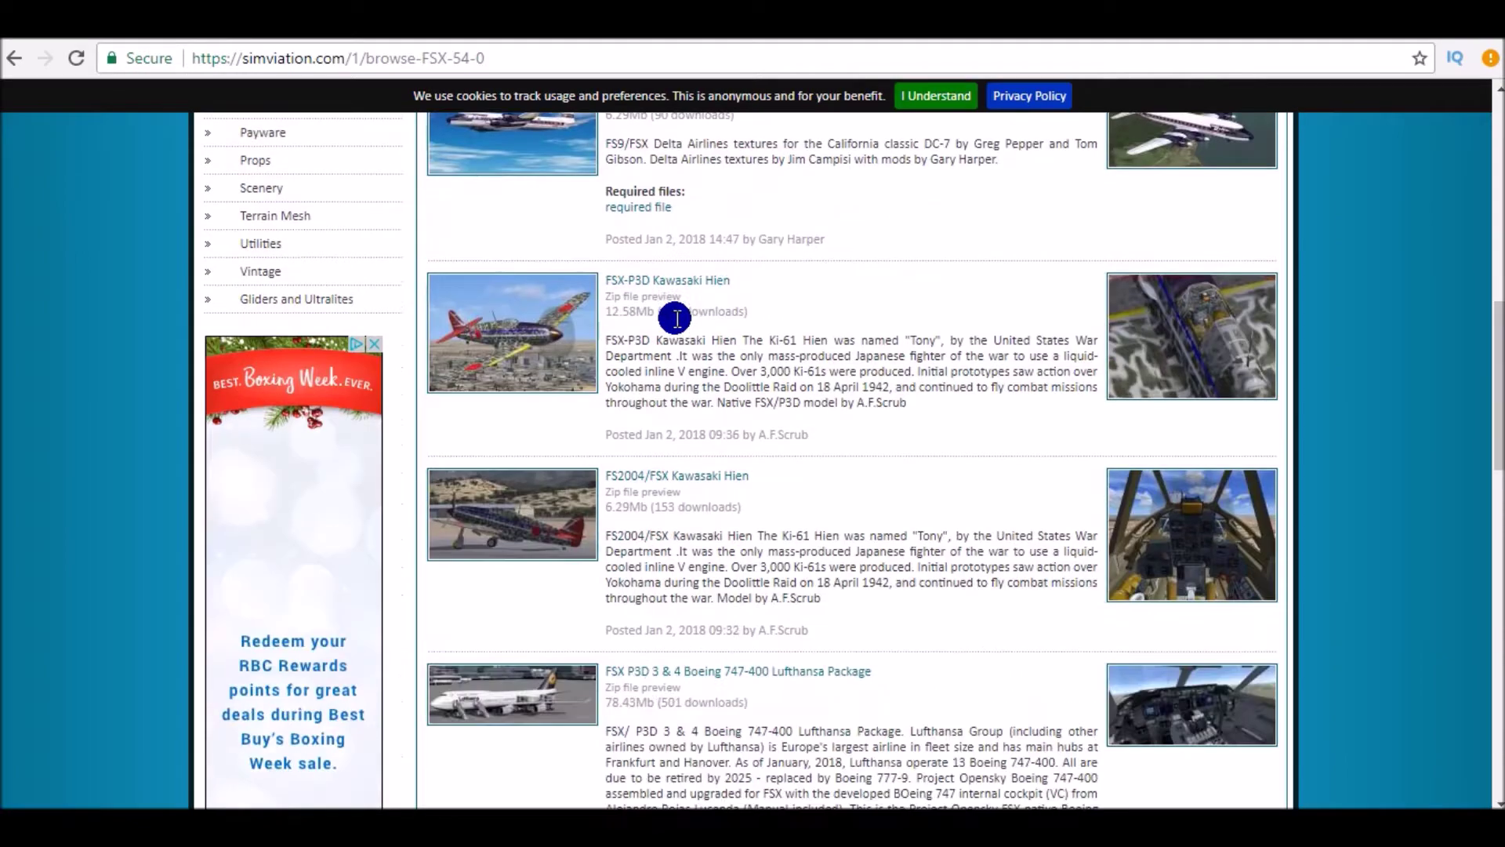
scroll(676, 319, "down", 15)
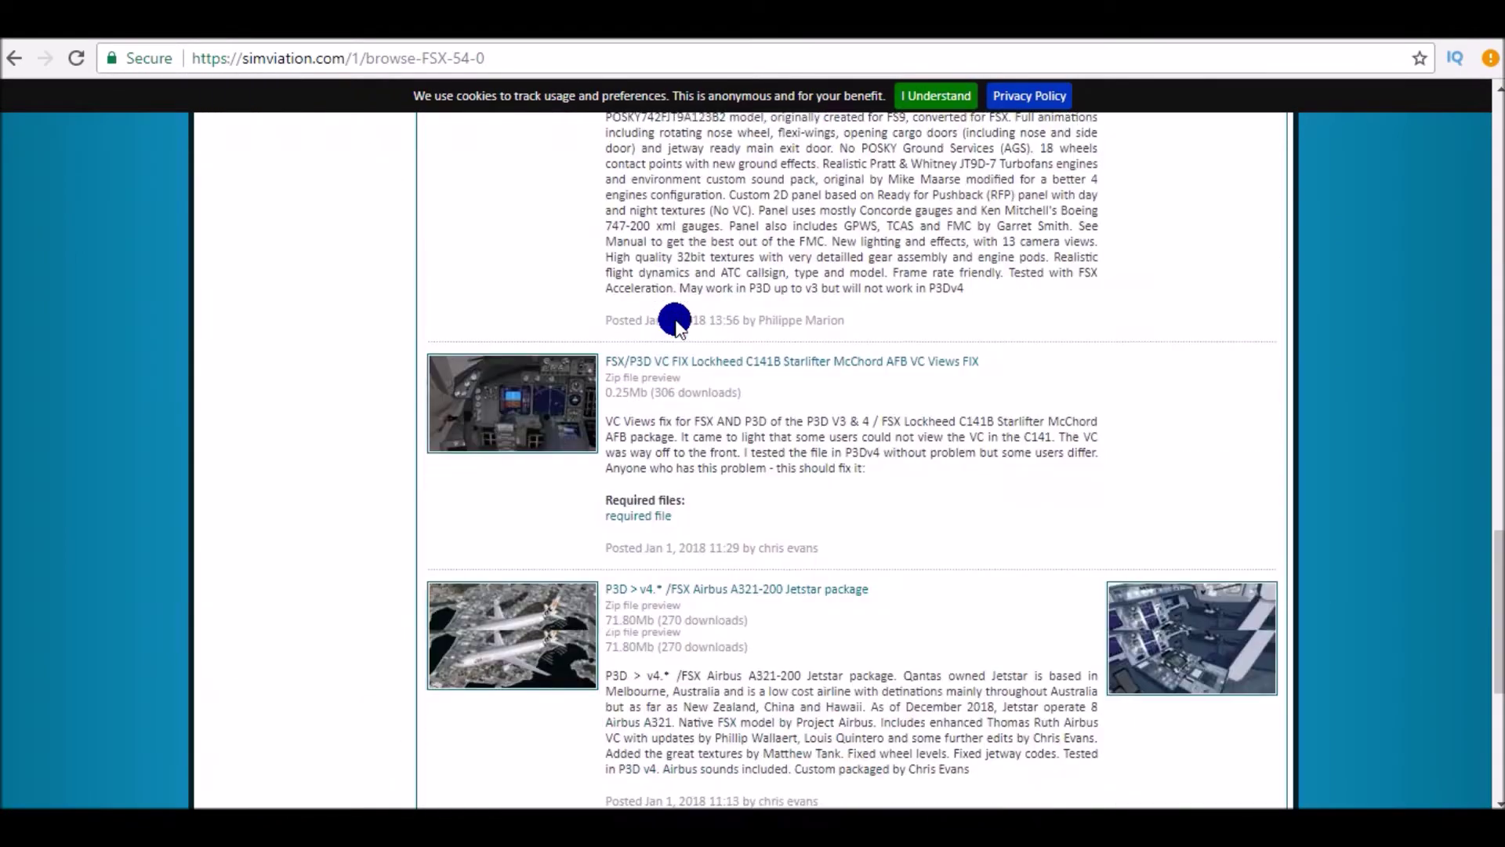
scroll(676, 319, "down", 5)
left_click(1098, 709)
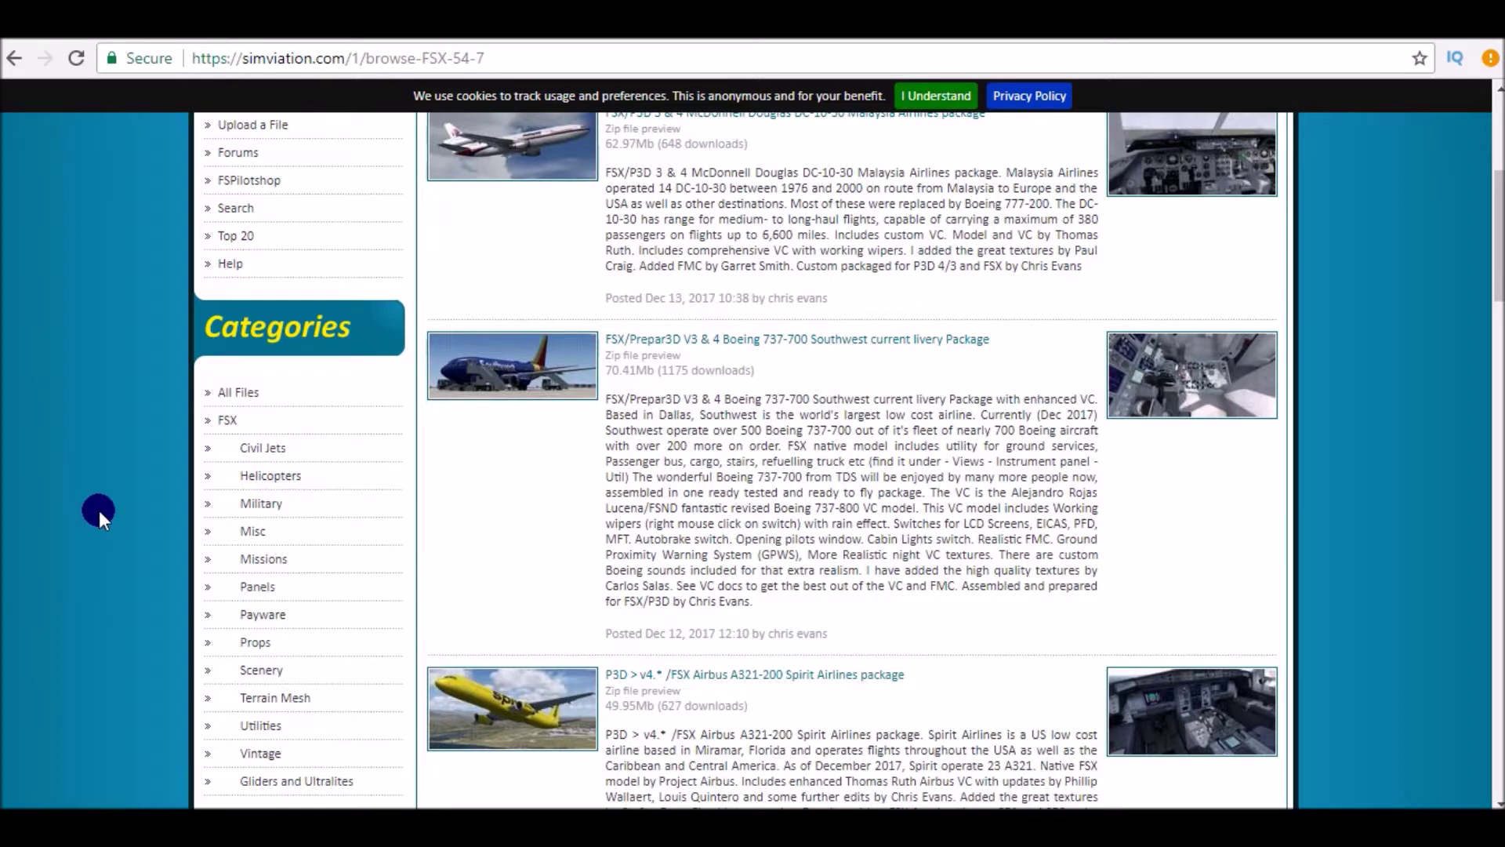
Open the Props subcategory of FSX and browse its first page of aircraft
scroll(121, 480, "down", 1)
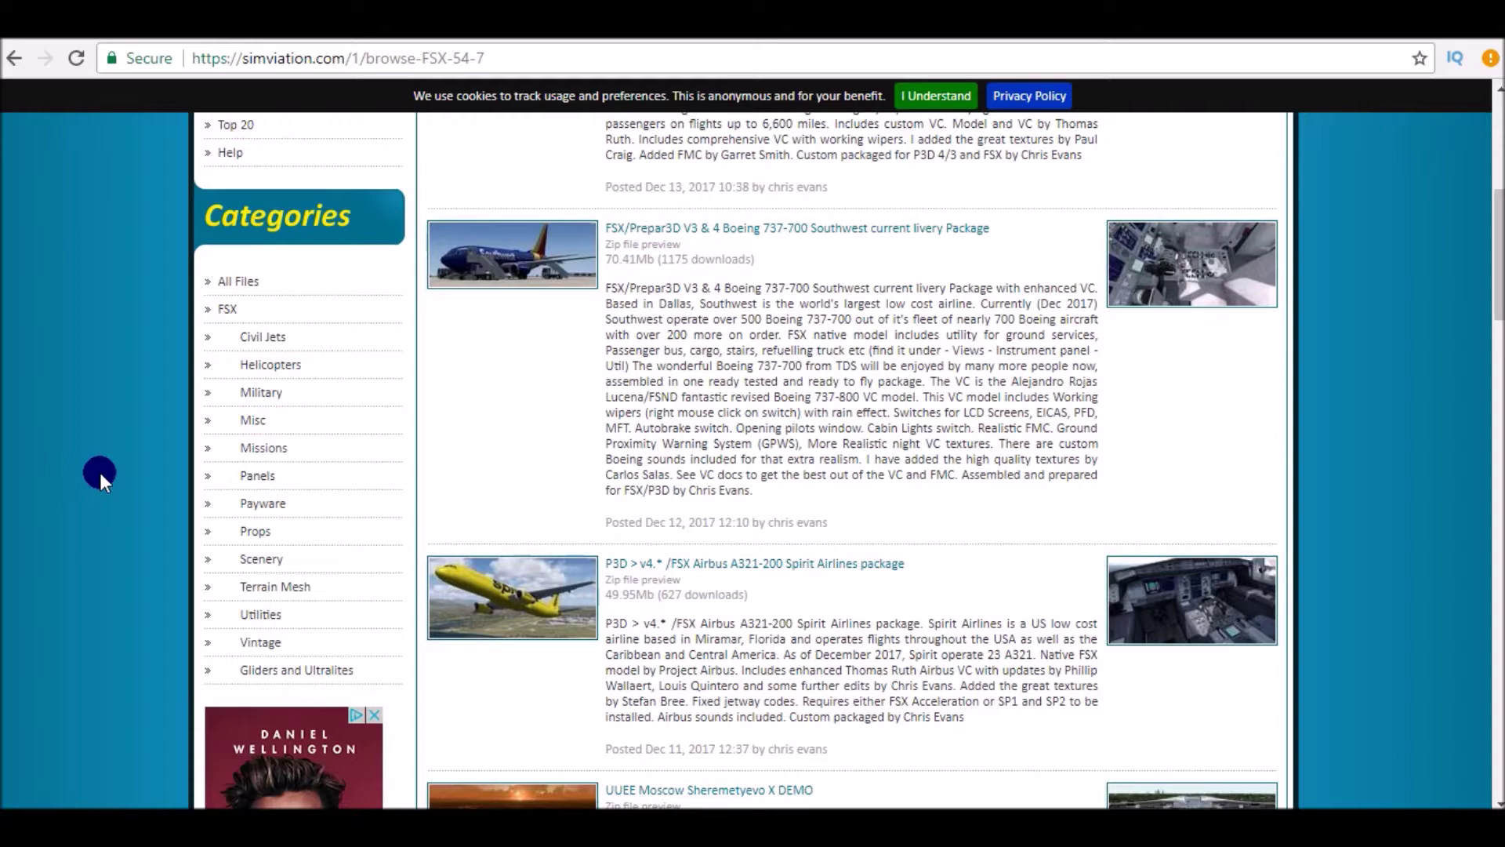
left_click(258, 536)
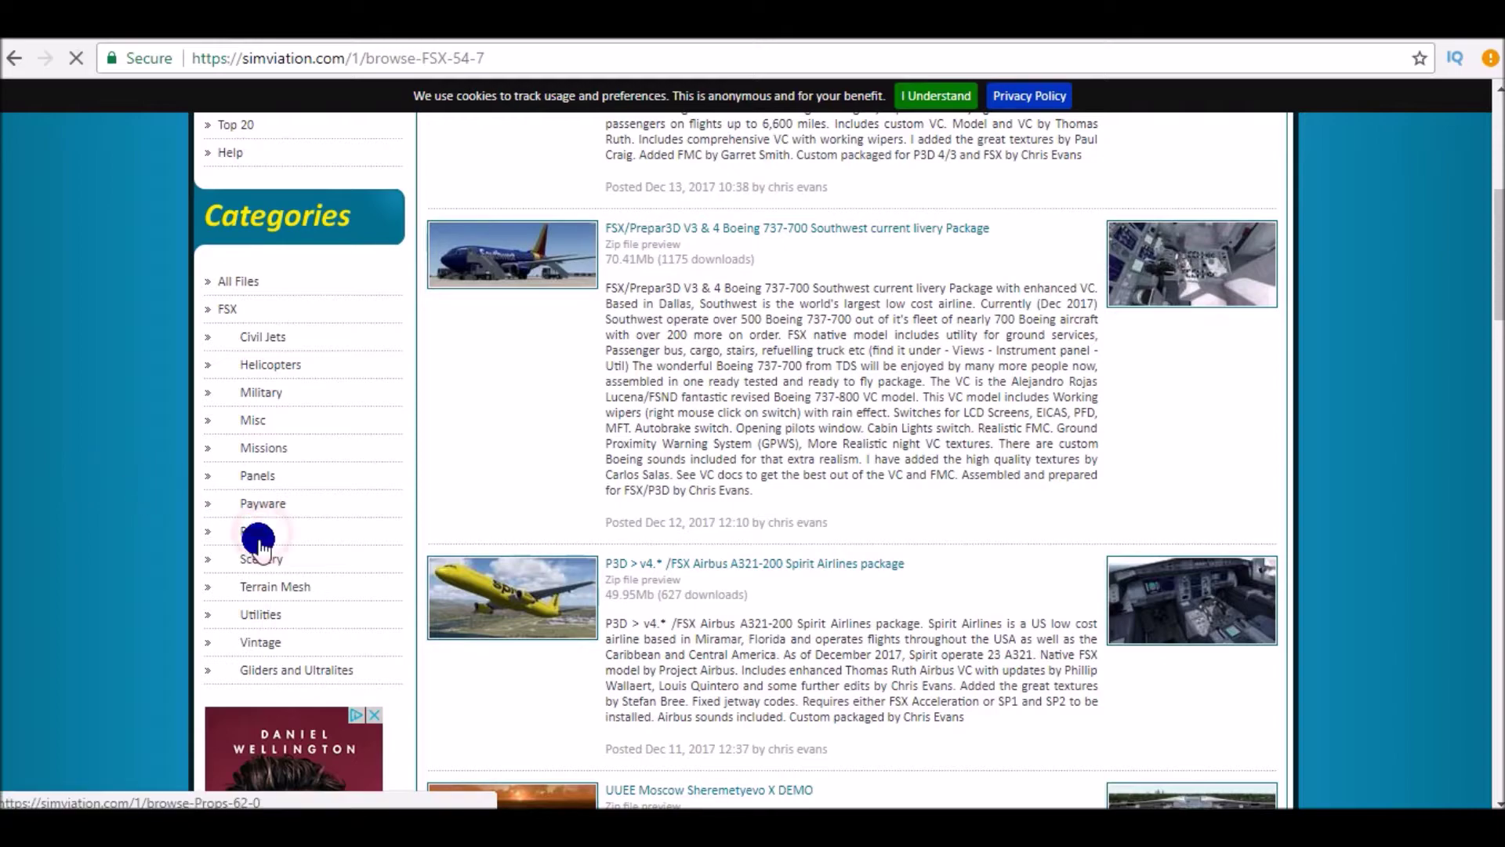
scroll(864, 270, "down", 4)
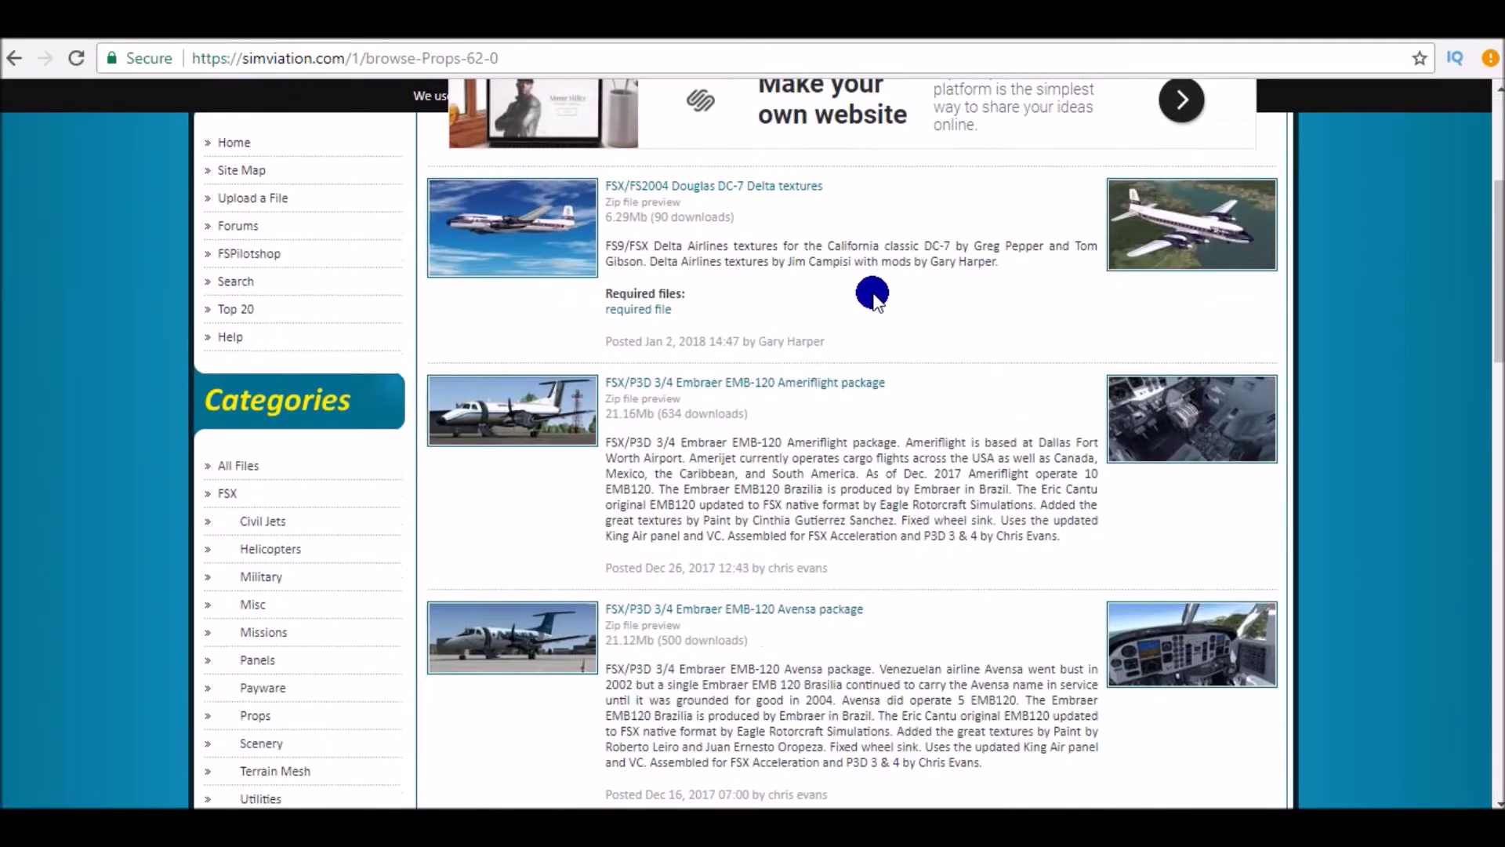
scroll(873, 294, "down", 5)
scroll(866, 304, "down", 5)
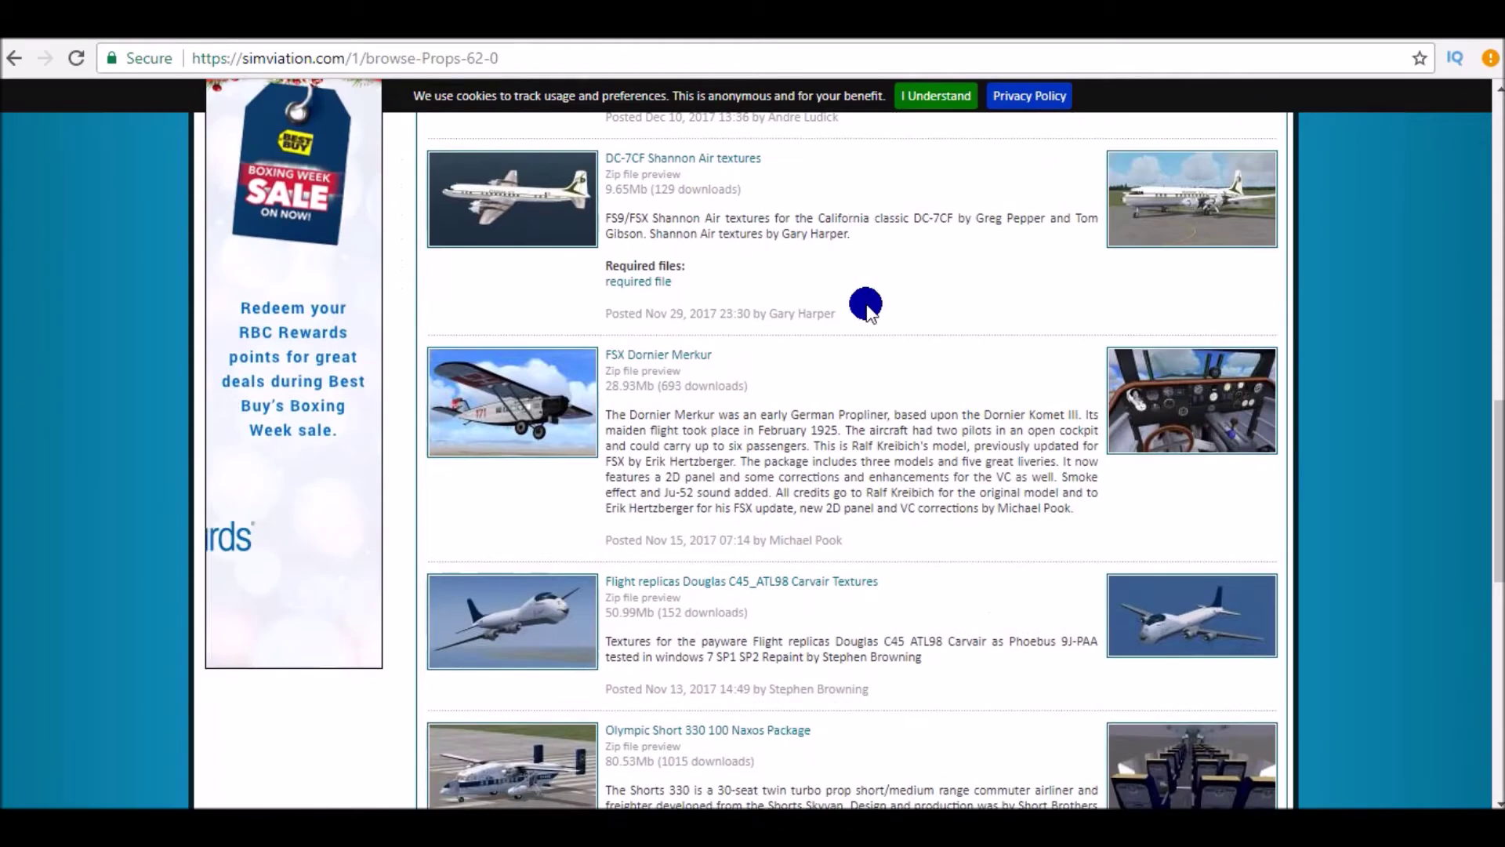
scroll(866, 304, "down", 2)
scroll(866, 305, "down", 8)
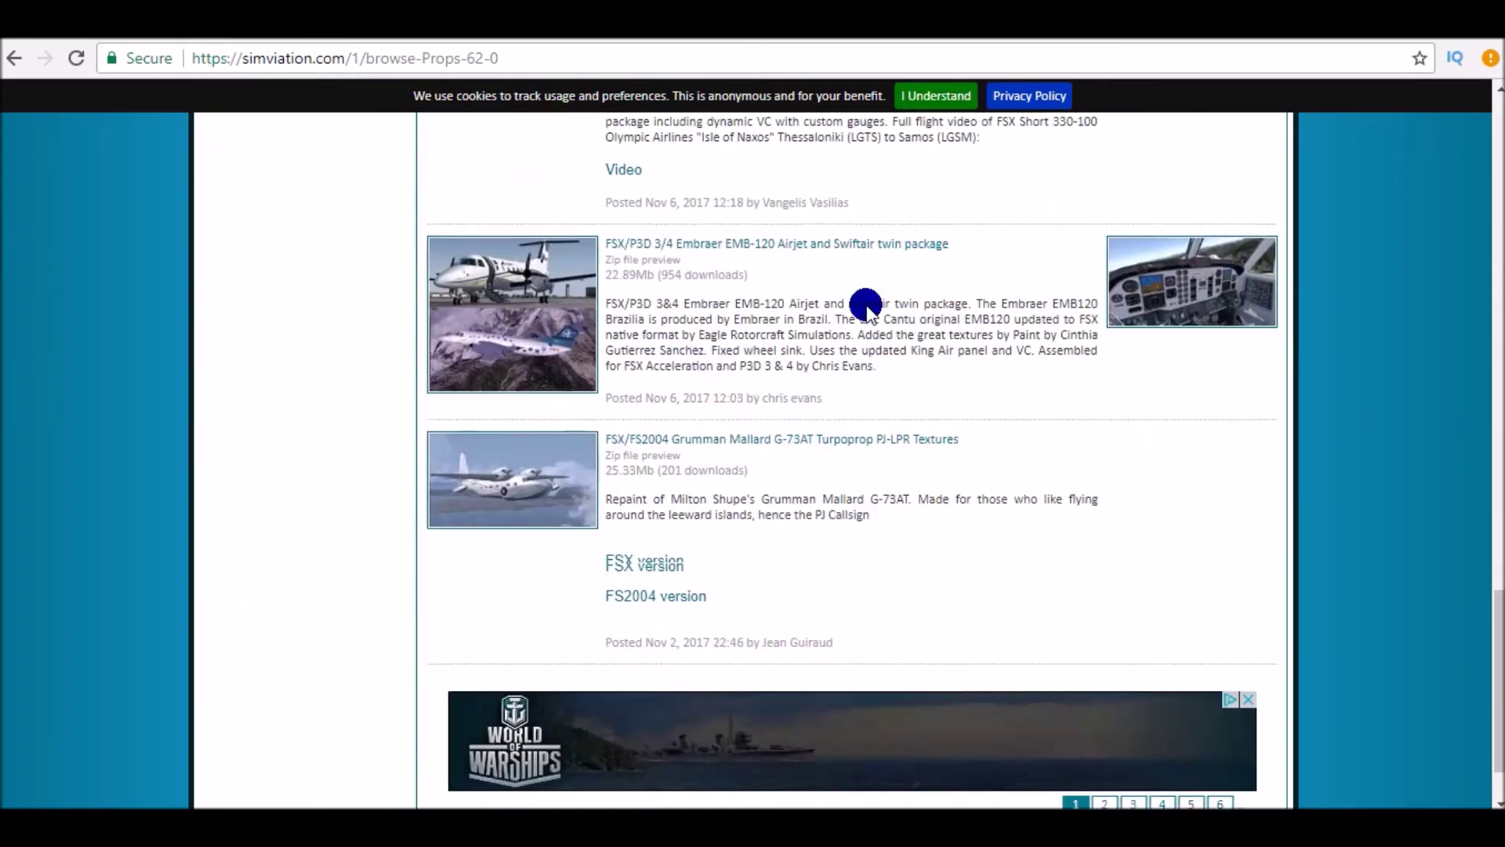
scroll(866, 304, "down", 3)
Find Robin DR400 FSX native V2 on page 2 of the Props listings and download its zip file
left_click(1102, 711)
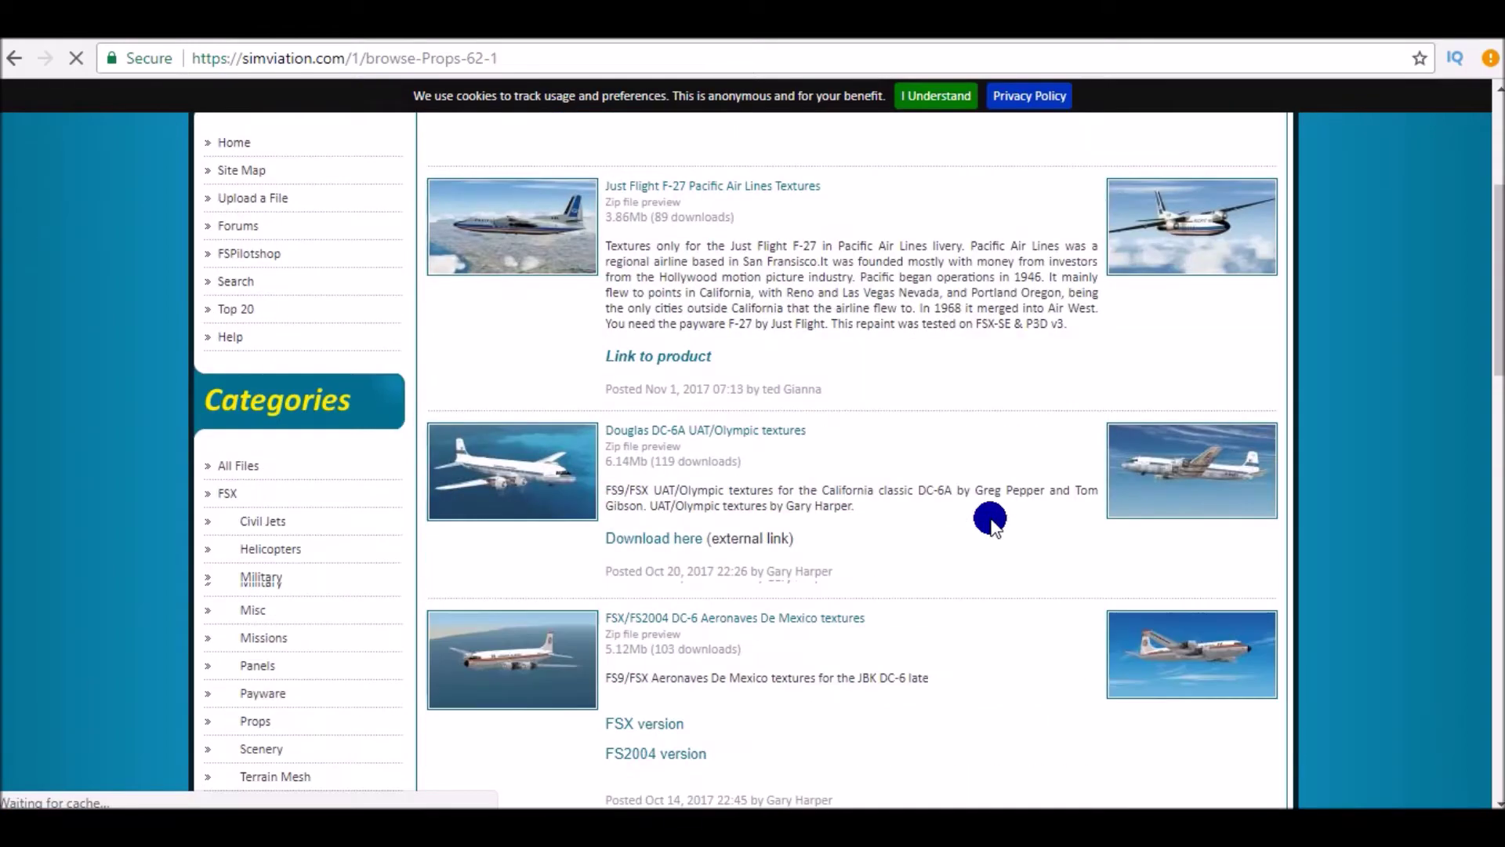
scroll(992, 524, "down", 7)
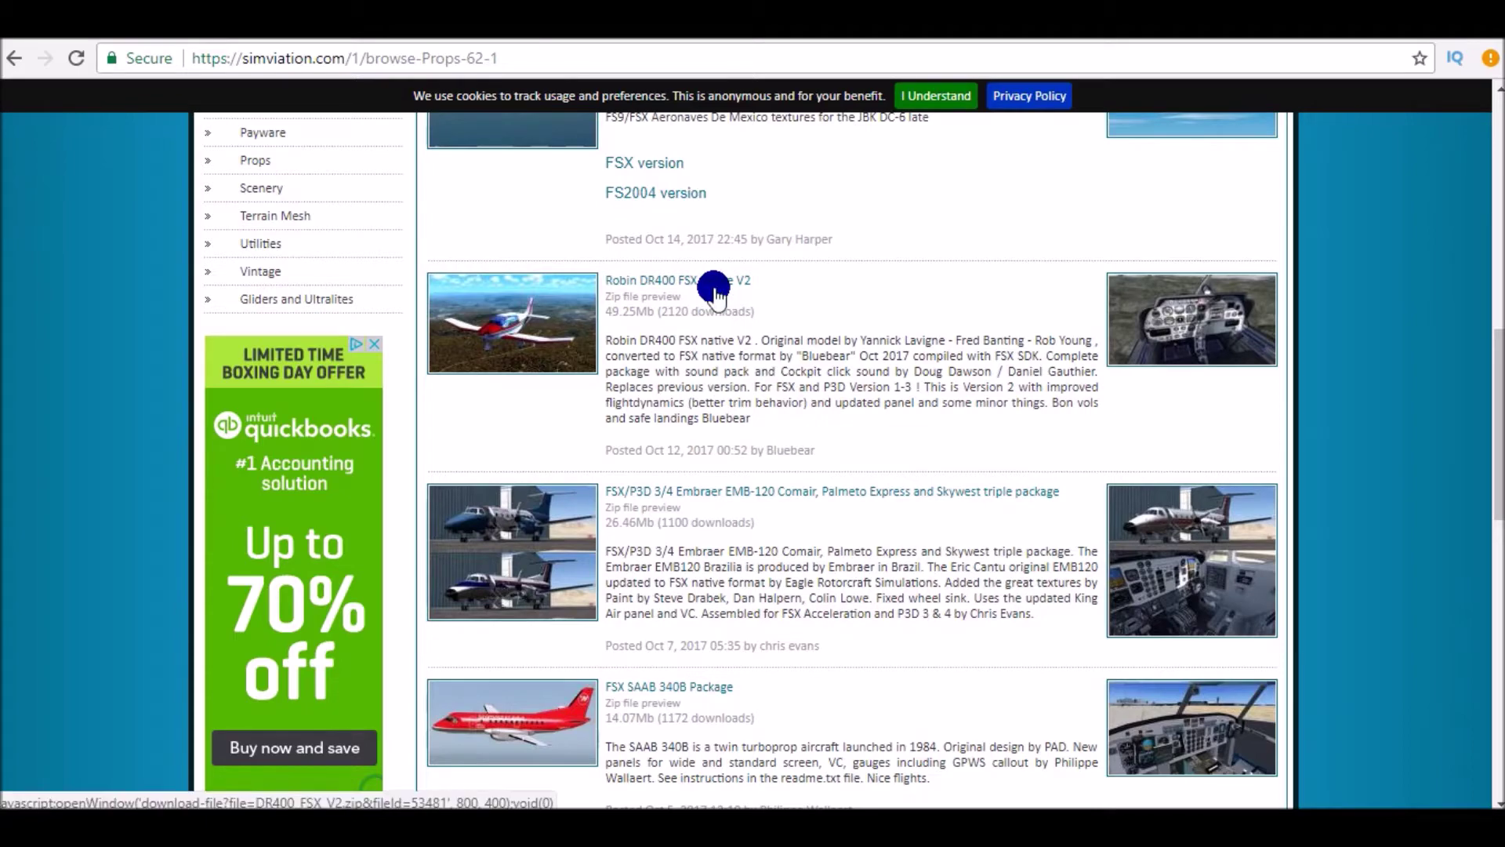
scroll(876, 396, "down", 3)
scroll(878, 400, "up", 3)
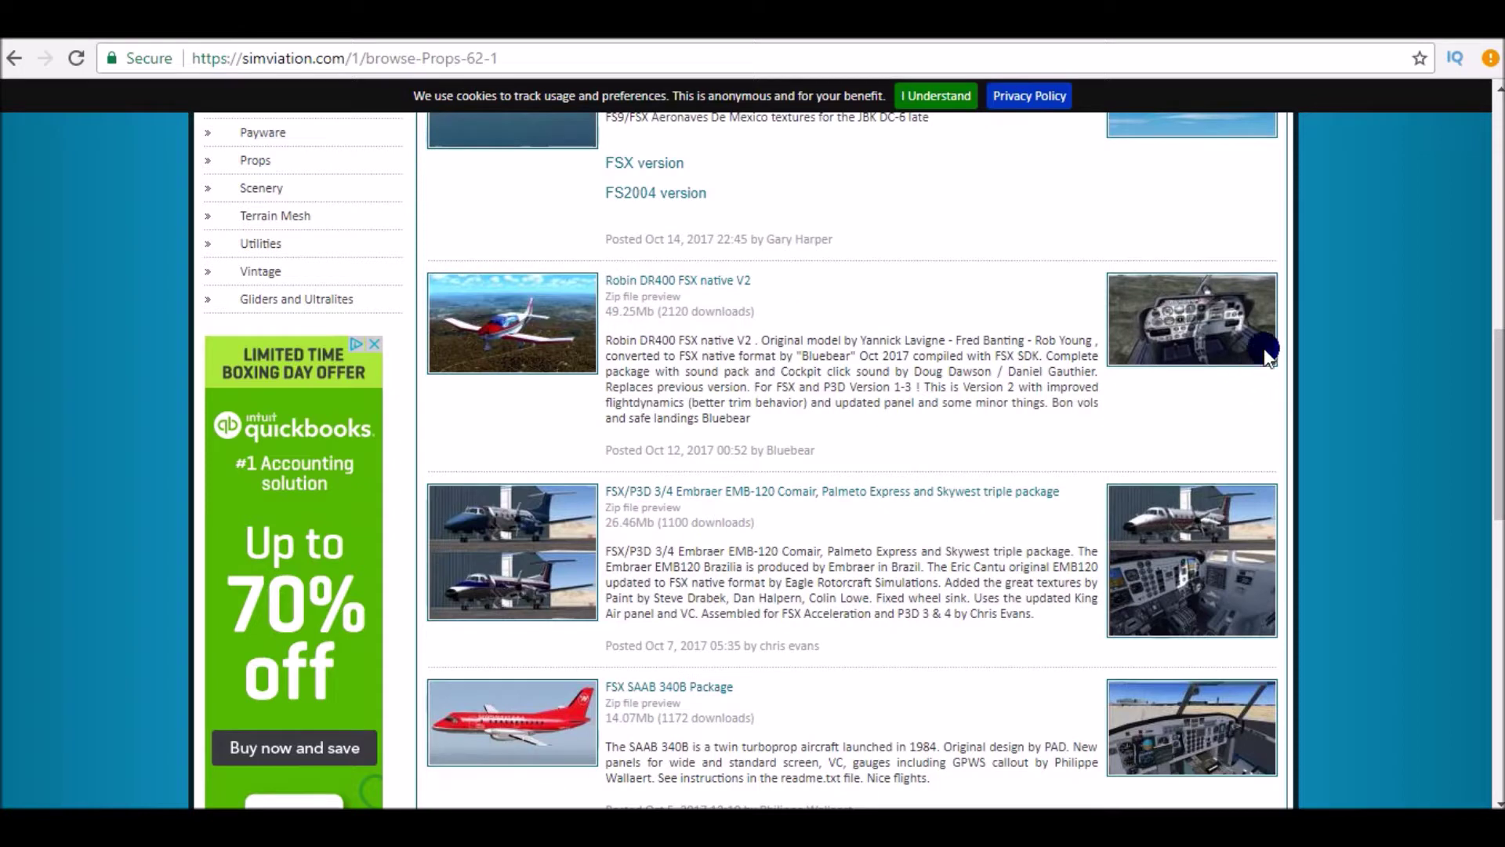
left_click(679, 296)
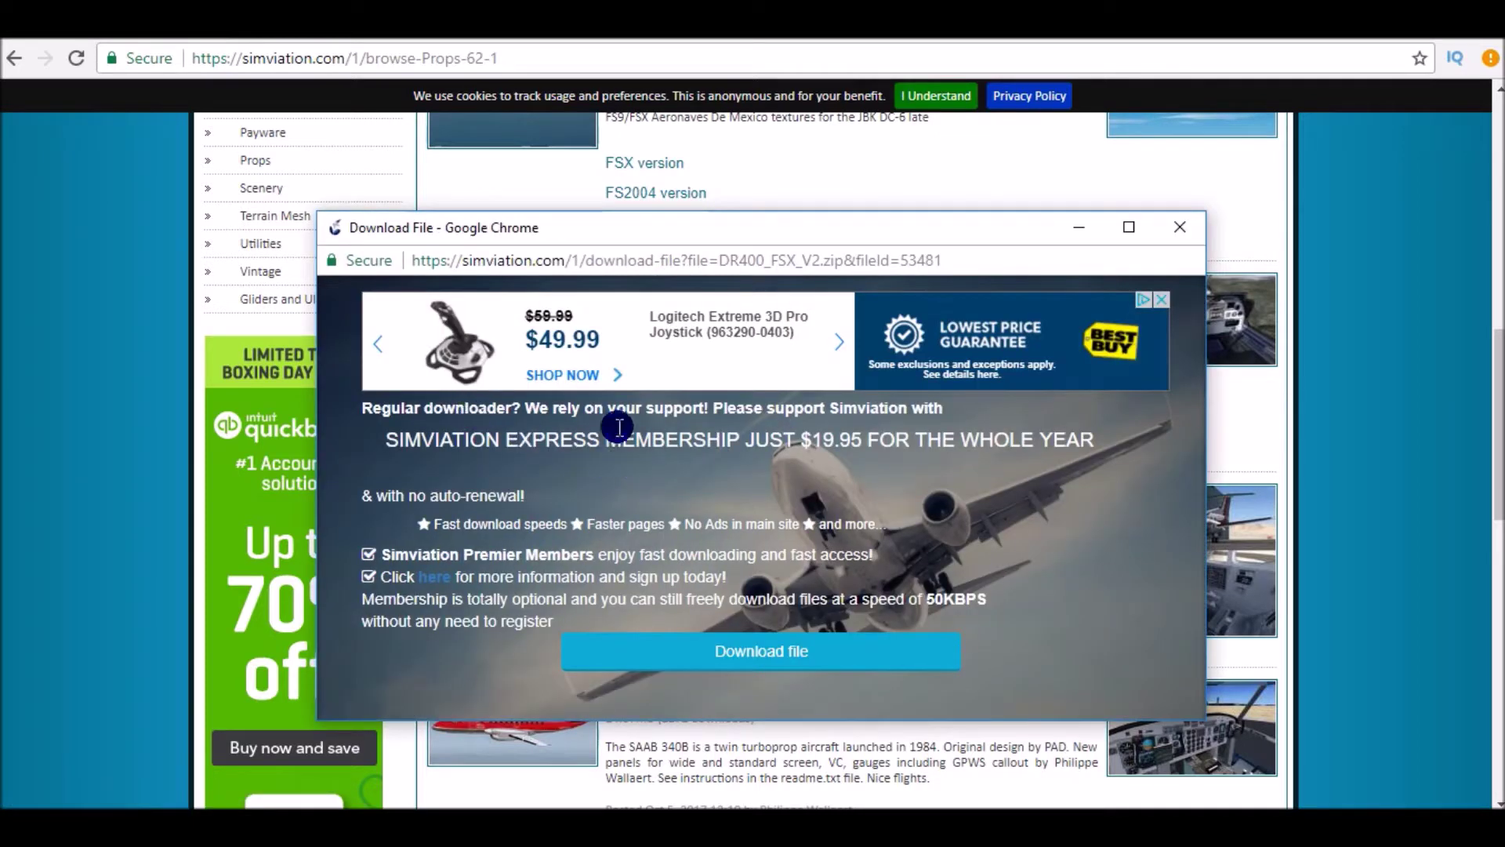
left_click(759, 638)
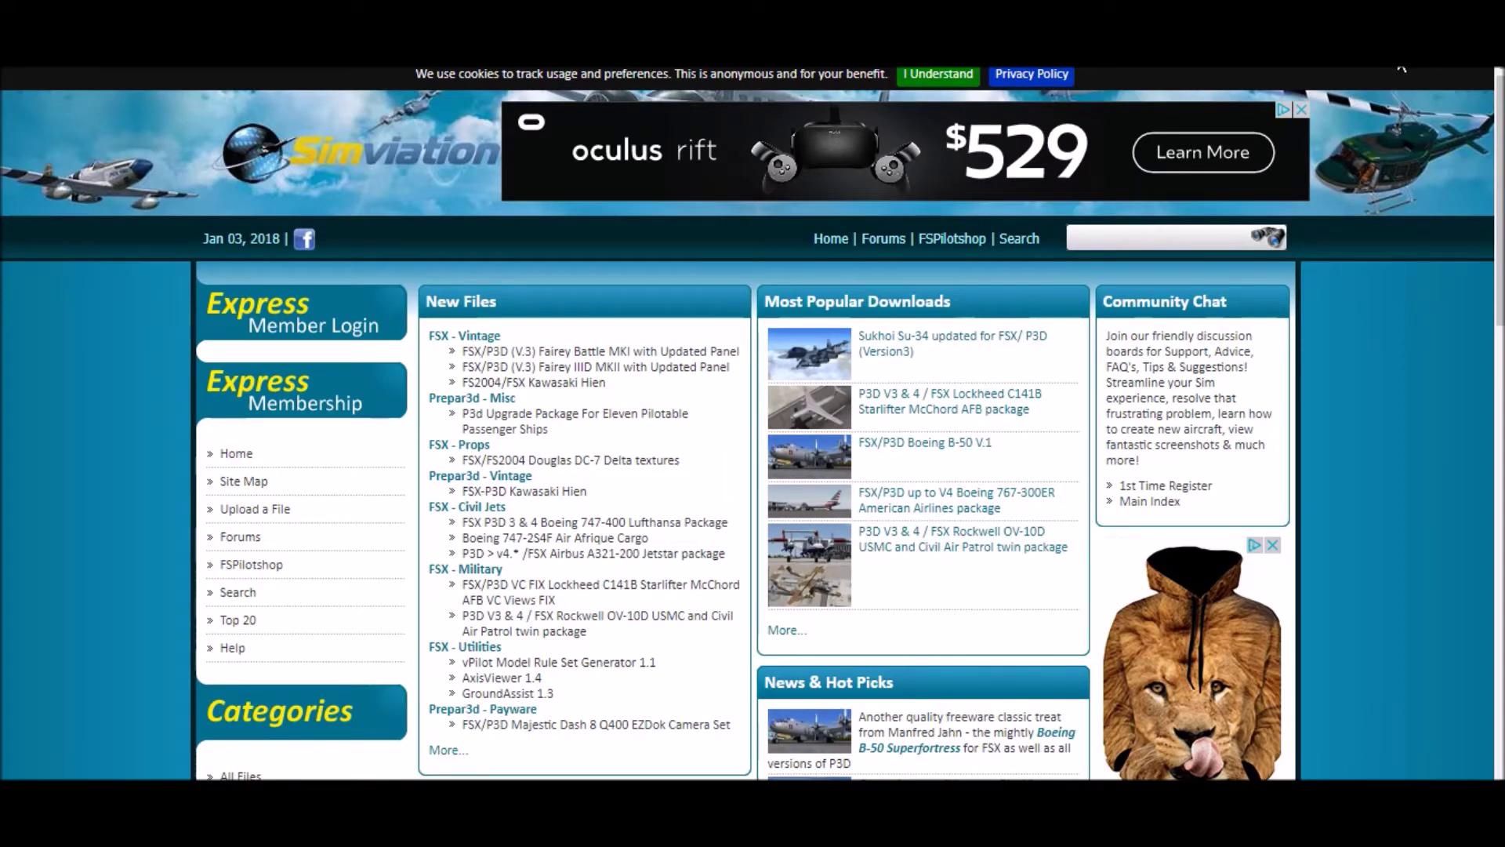
Clear the Simviation page away, open the downloaded DR400_FSX_V2.zip, and go up to the Downloads folder
left_click(1408, 185)
left_click(1129, 236)
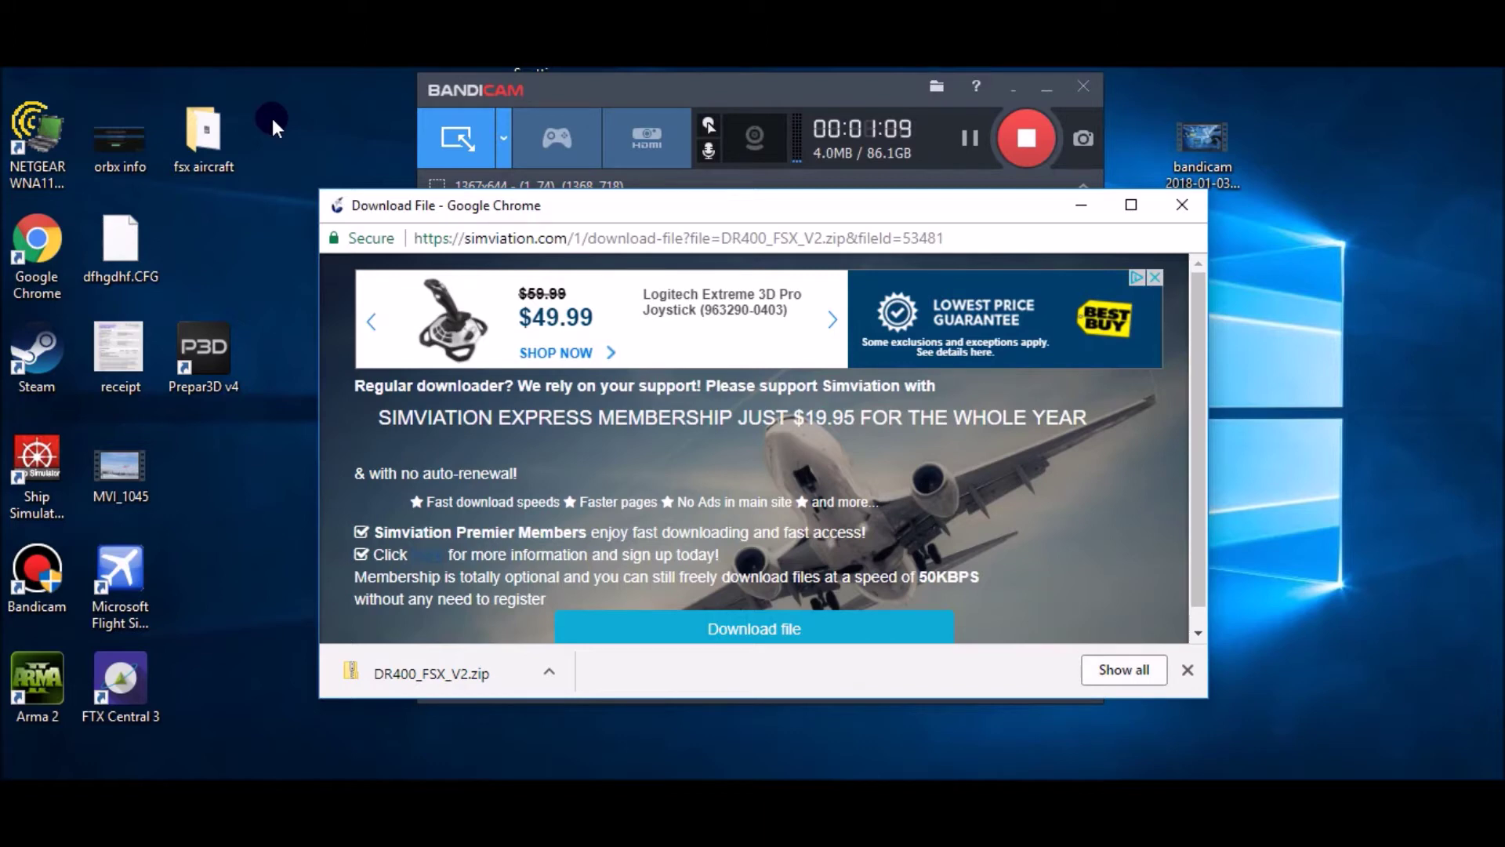
left_click(430, 677)
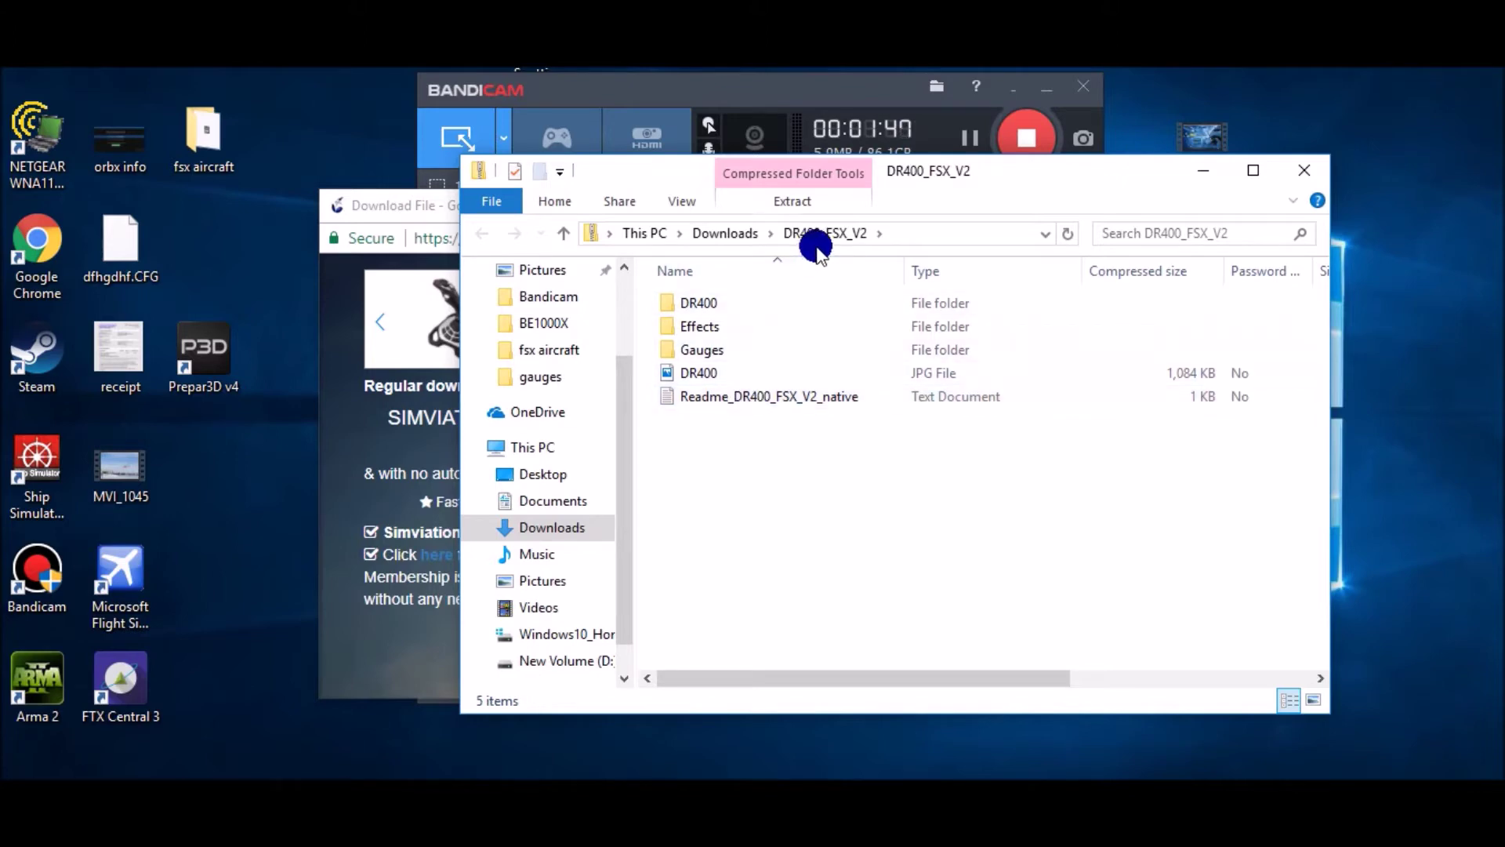
left_click(716, 232)
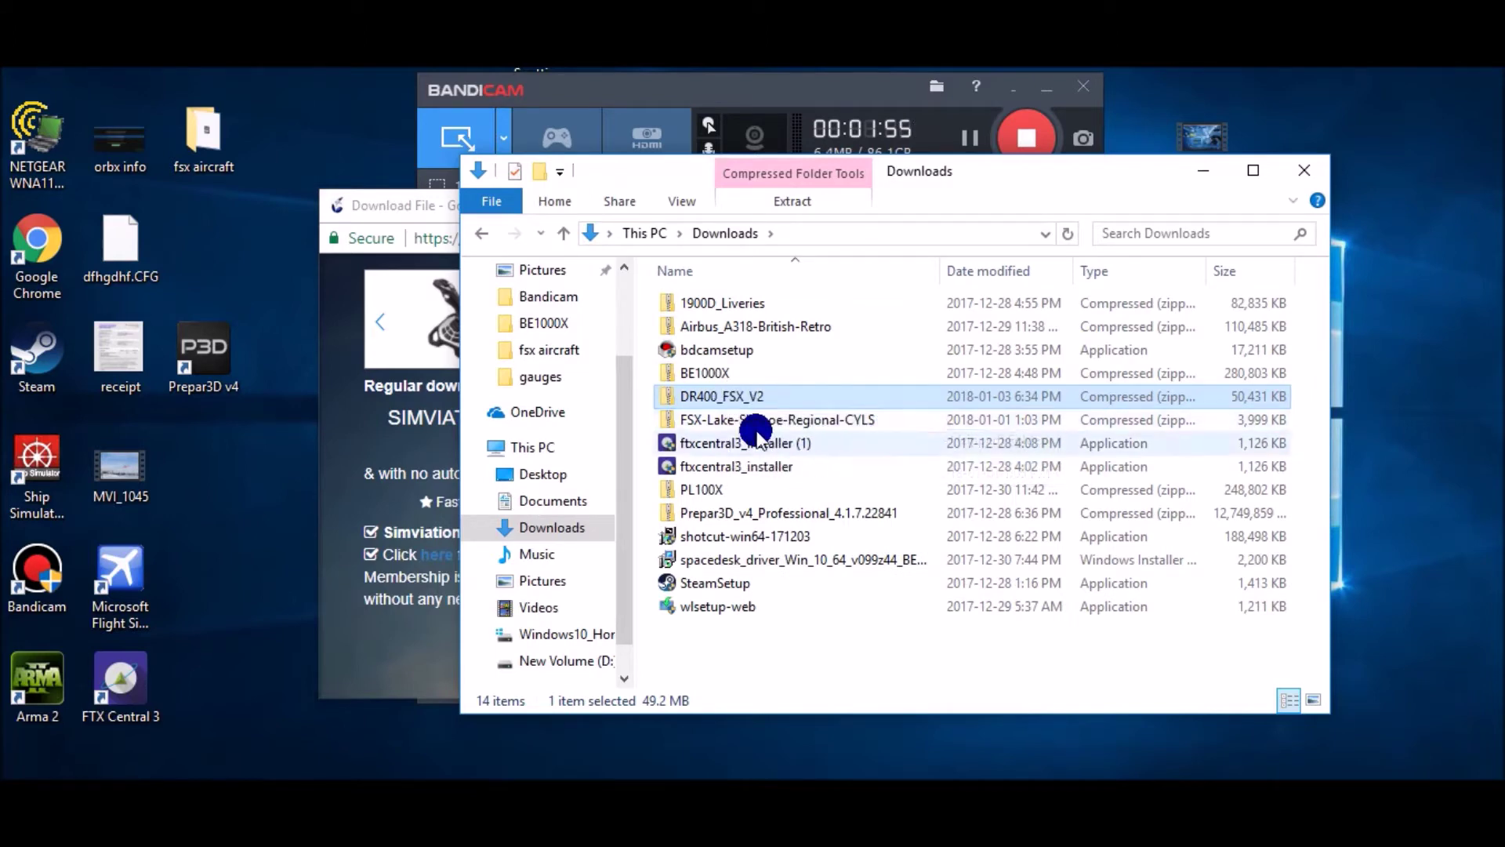
Extract the DR400_FSX_V2 archive into the fsx aircraft folder on the desktop
left_click(749, 399)
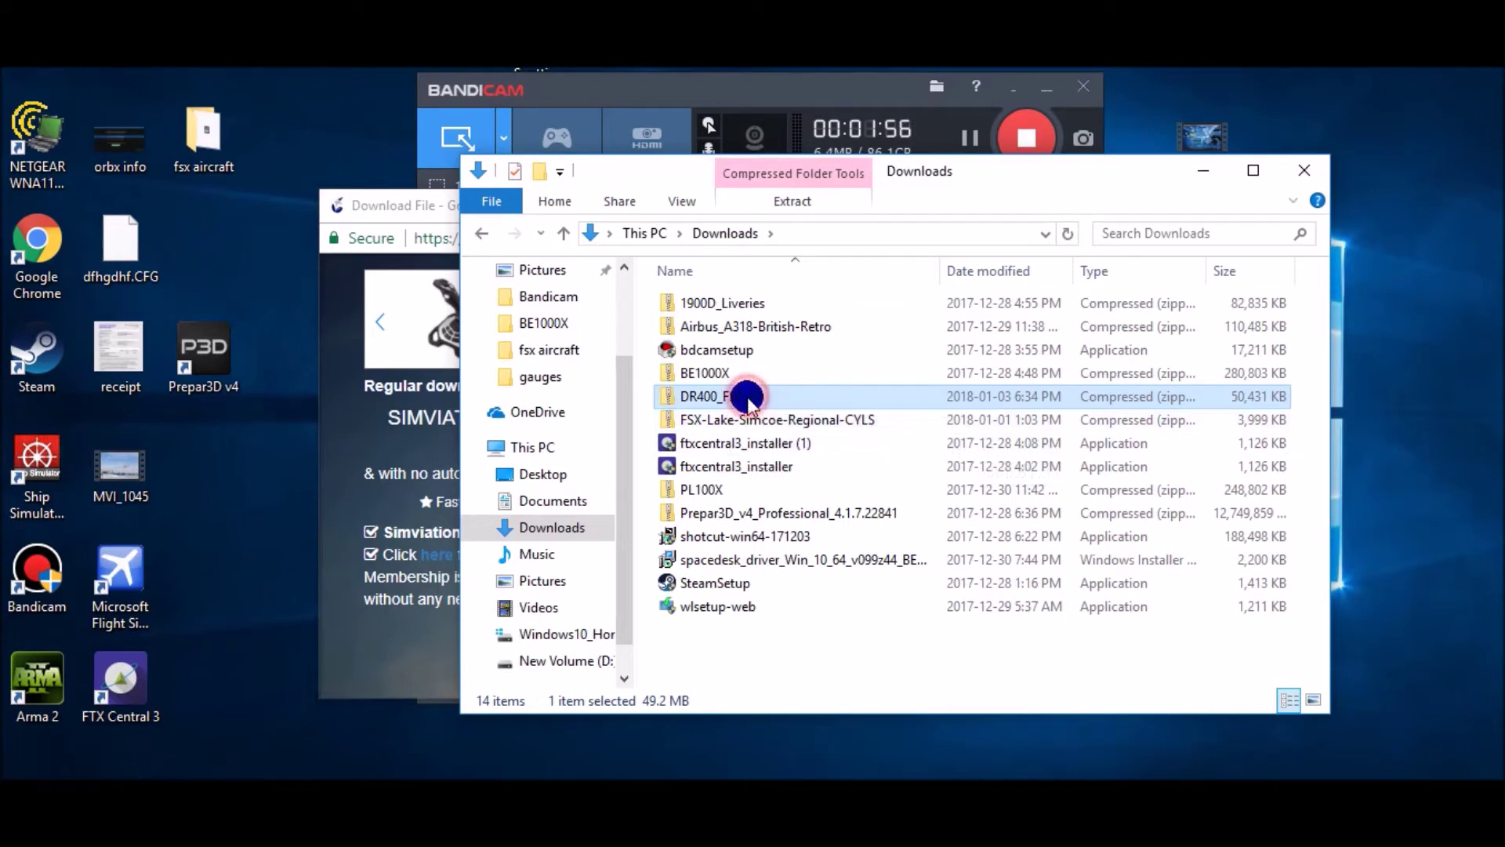
left_click(845, 397)
left_click(793, 199)
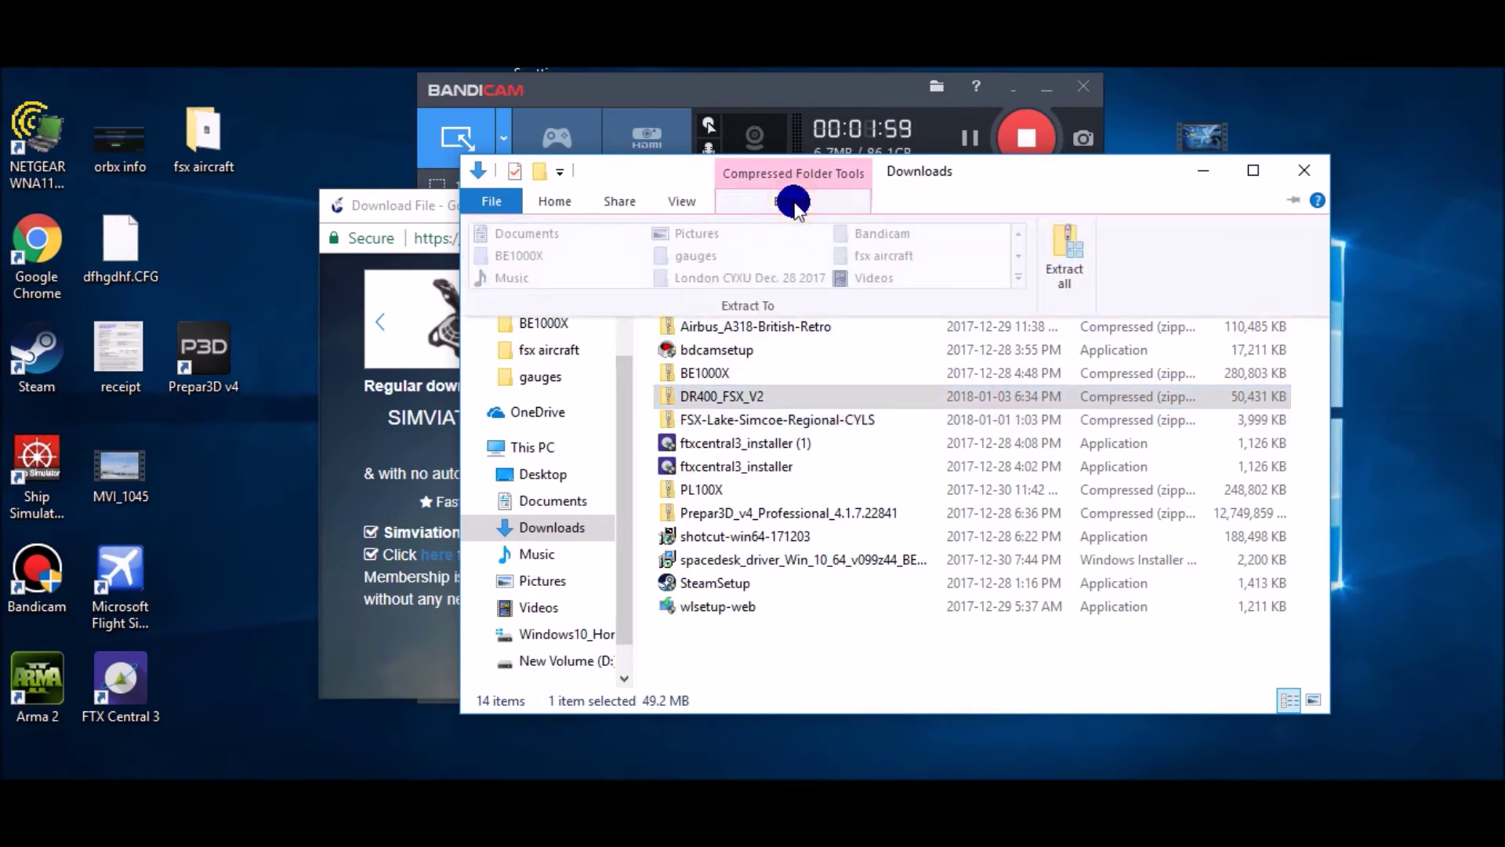
left_click(1065, 250)
left_click(989, 303)
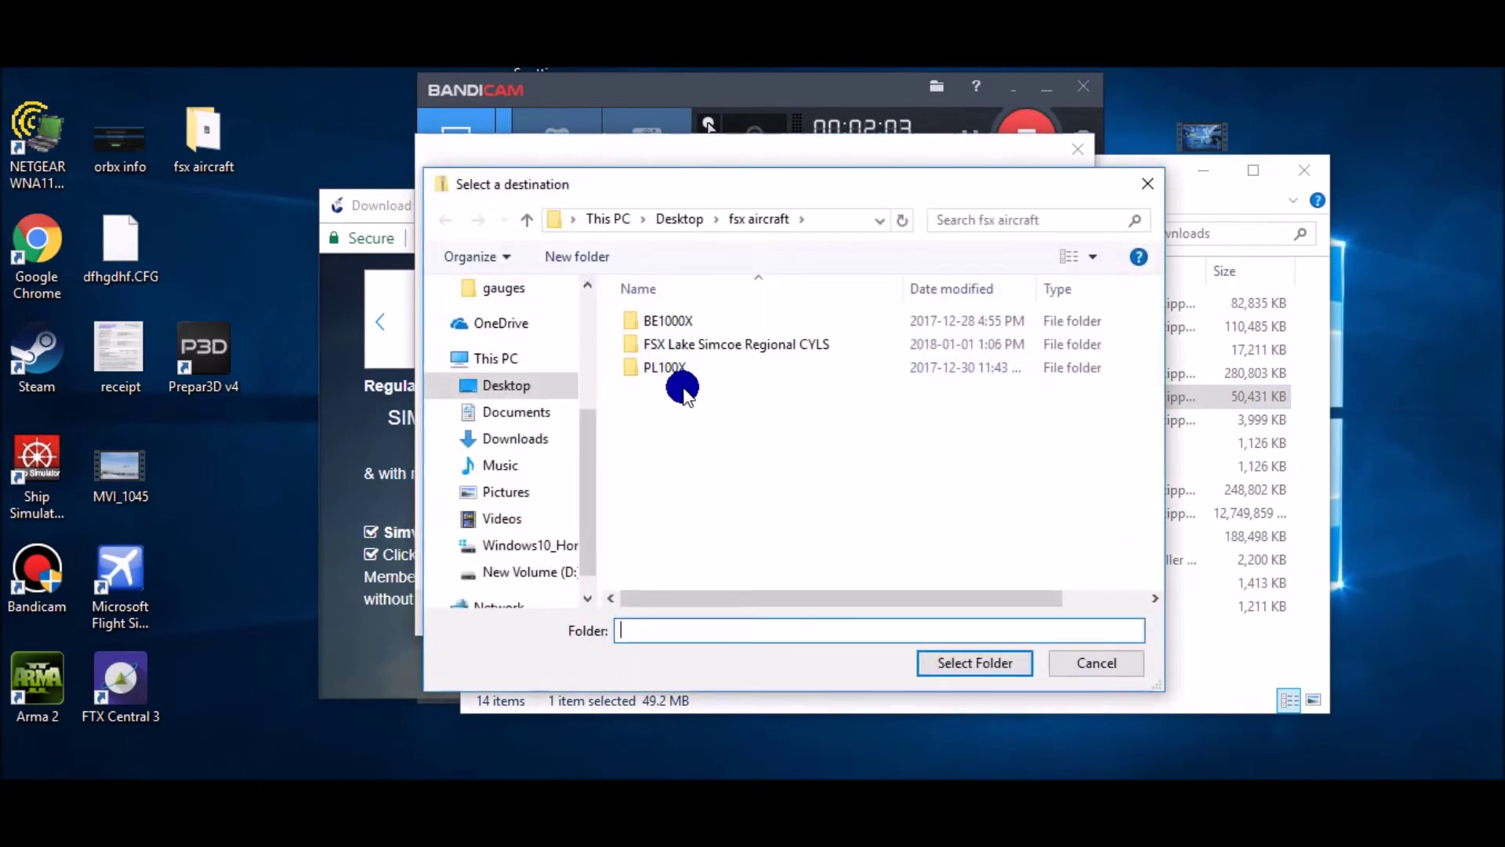
left_click(960, 661)
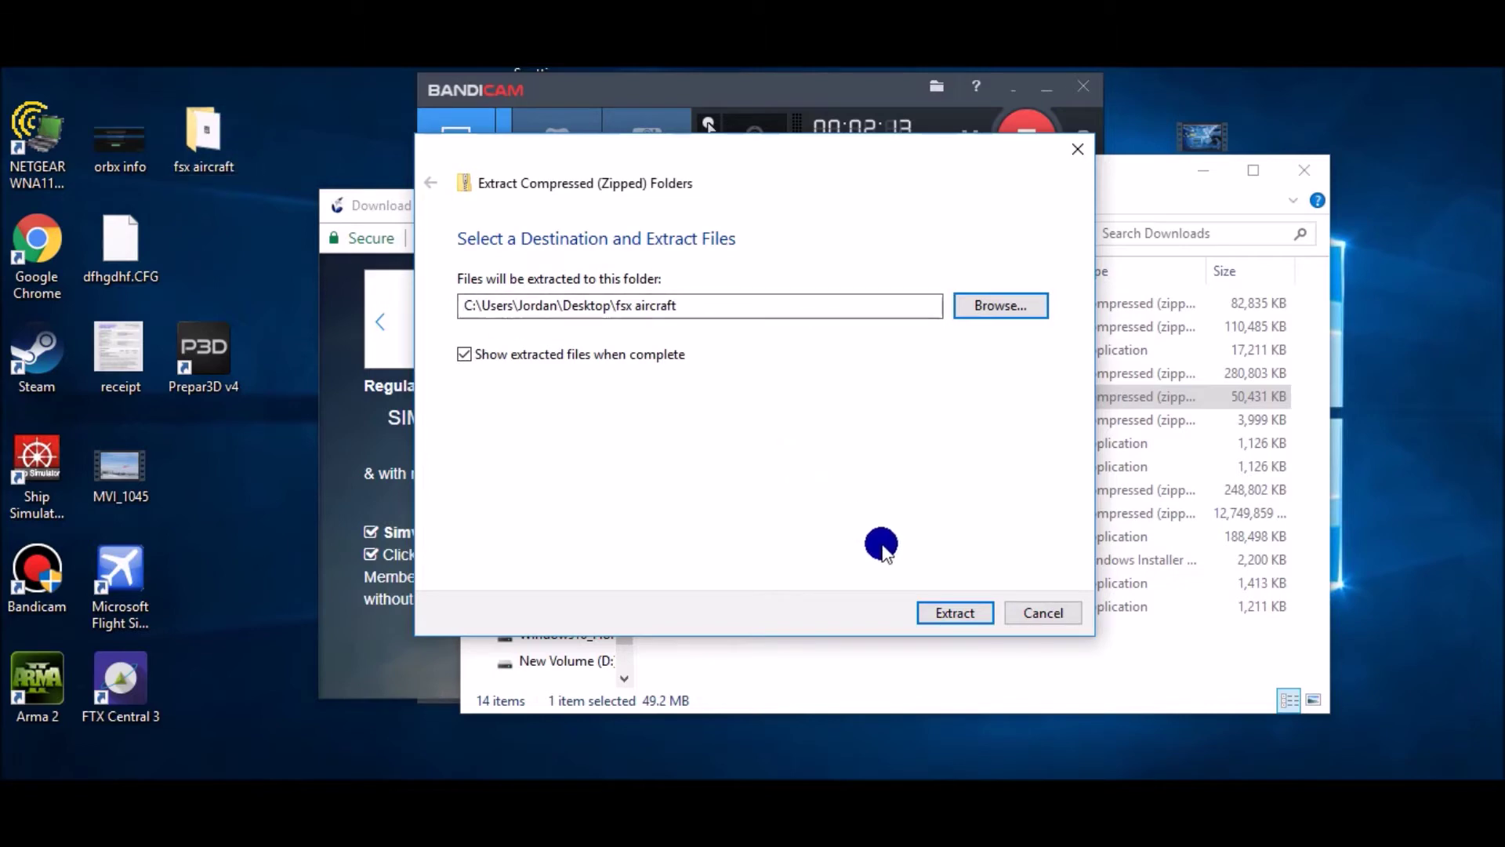
left_click(942, 608)
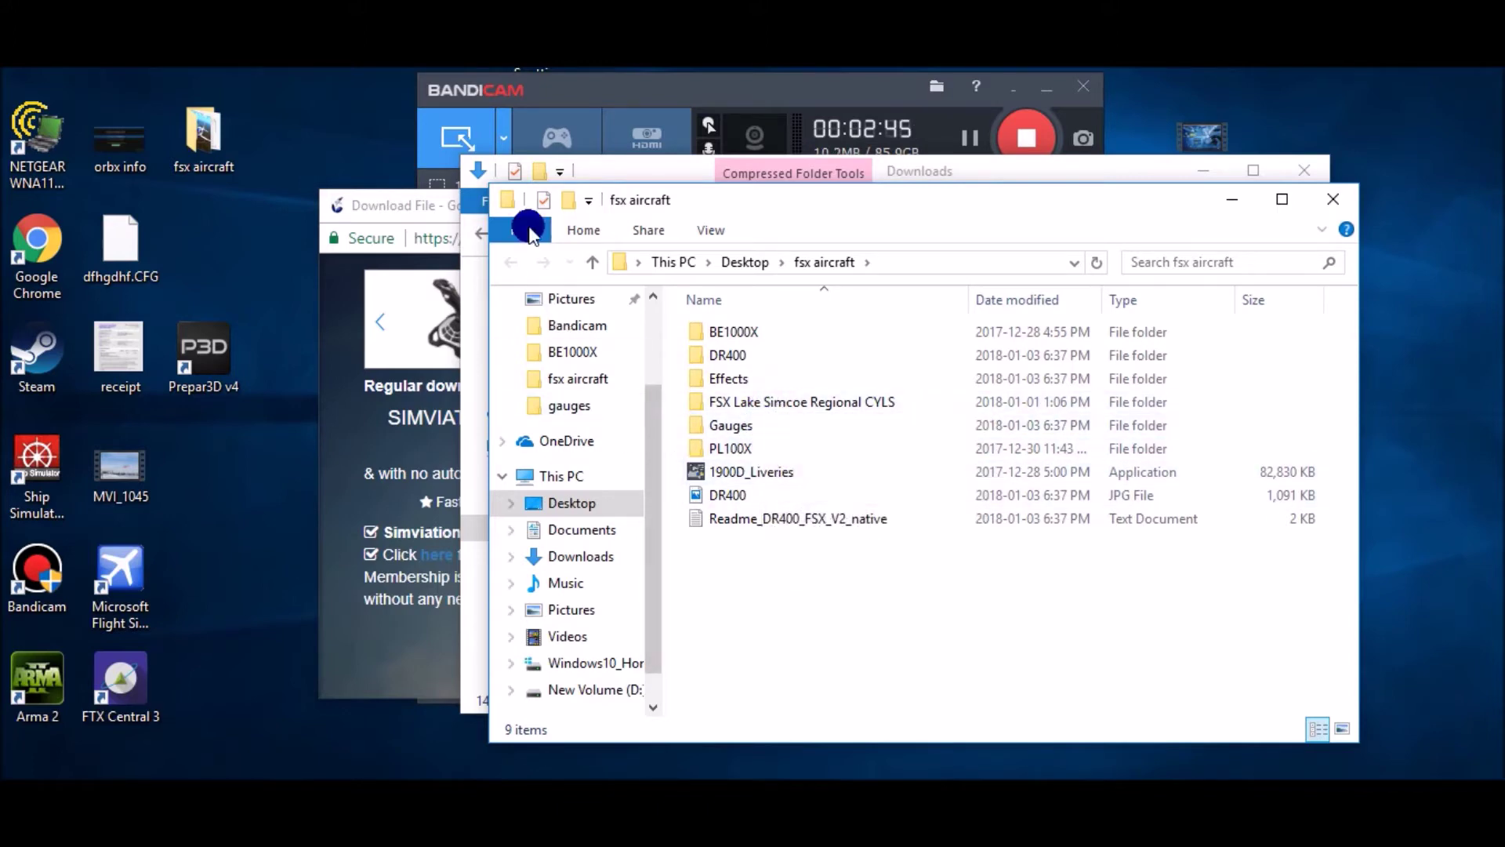
Arrange the Downloads and fsx aircraft folder windows side by side
left_click_drag(710, 199, 833, 251)
left_click_drag(941, 173, 465, 70)
left_click_drag(1018, 260, 1044, 242)
left_click_drag(137, 383, 141, 420)
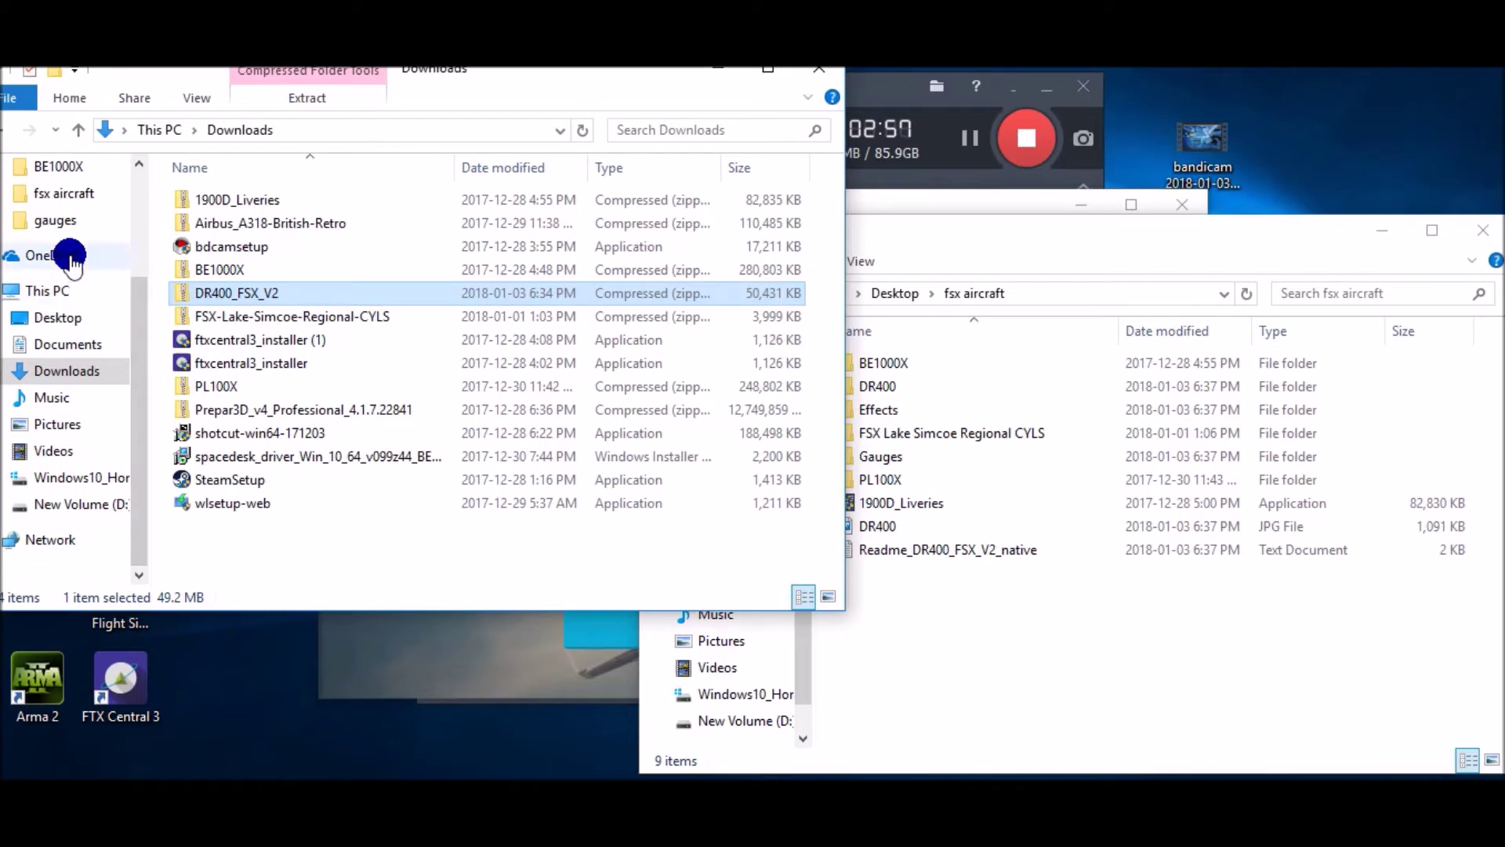
Open the Program Files (x86) folder on the Windows10_Home (C:) drive and look through its subfolders
left_click(64, 481)
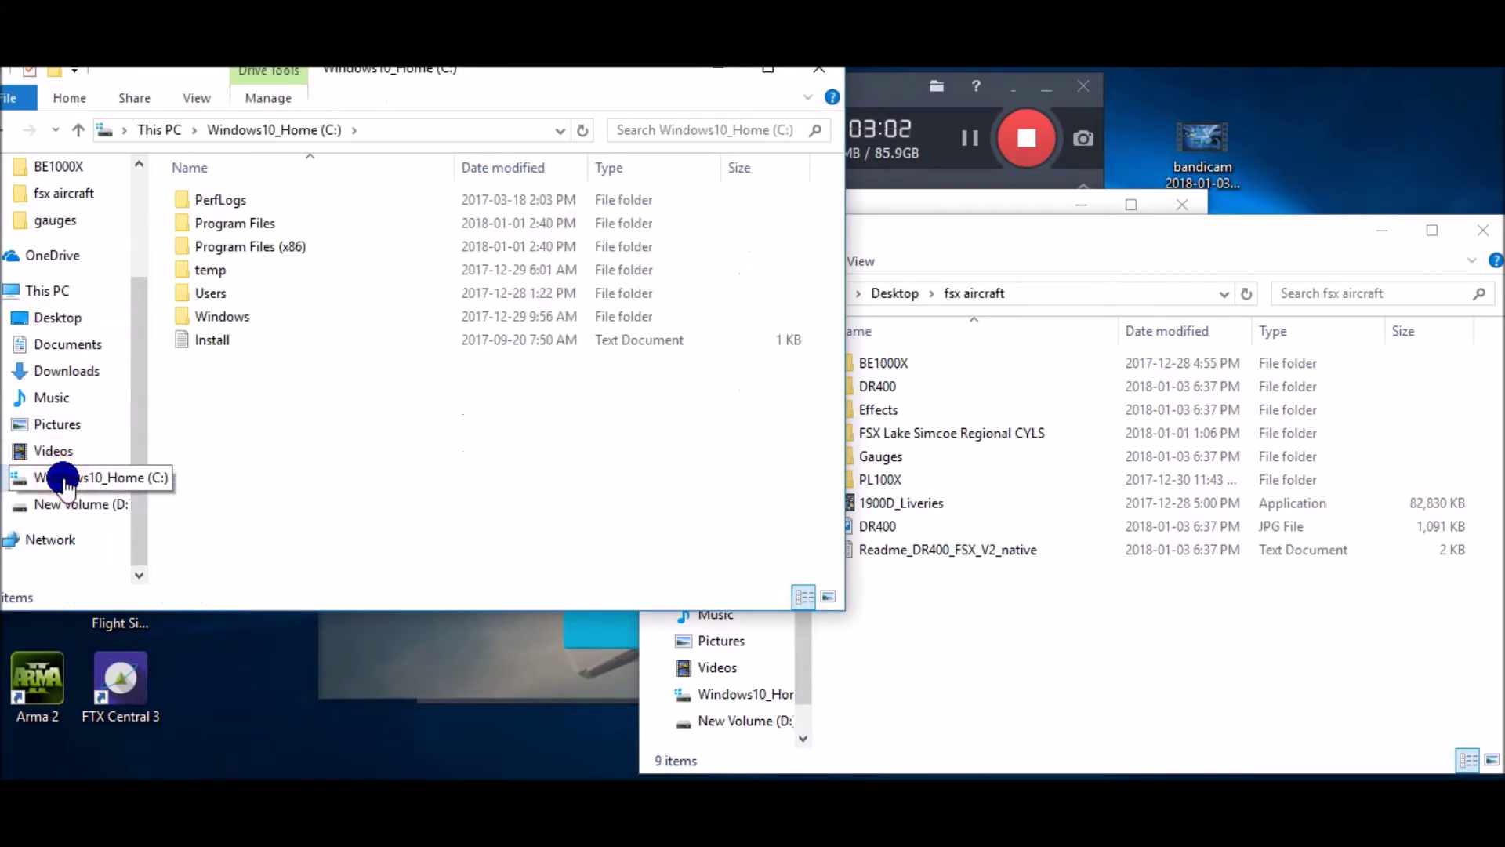
double_click(327, 248)
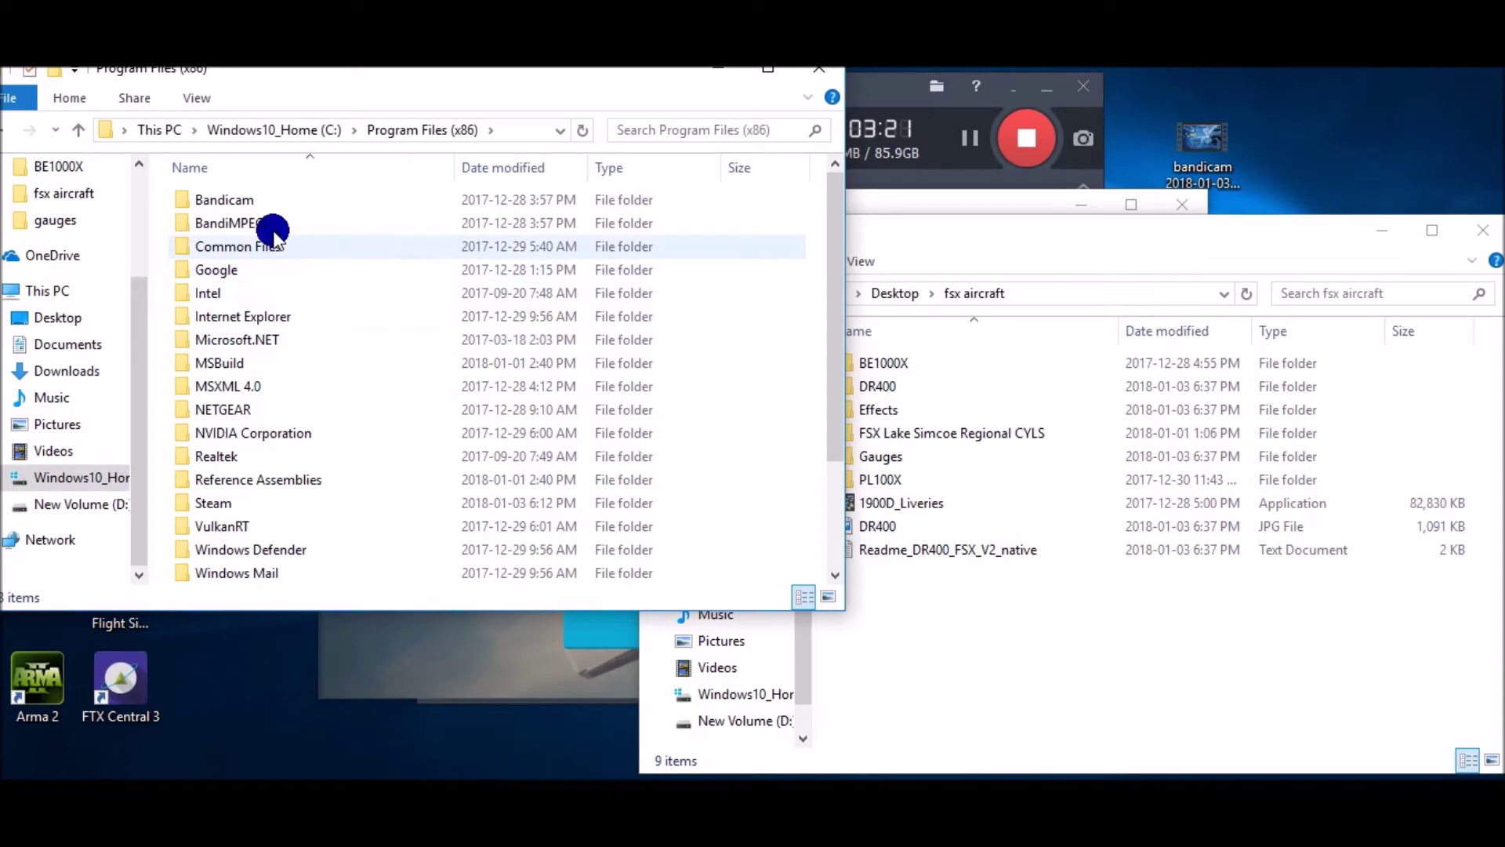
scroll(272, 362, "down", 2)
scroll(275, 373, "up", 2)
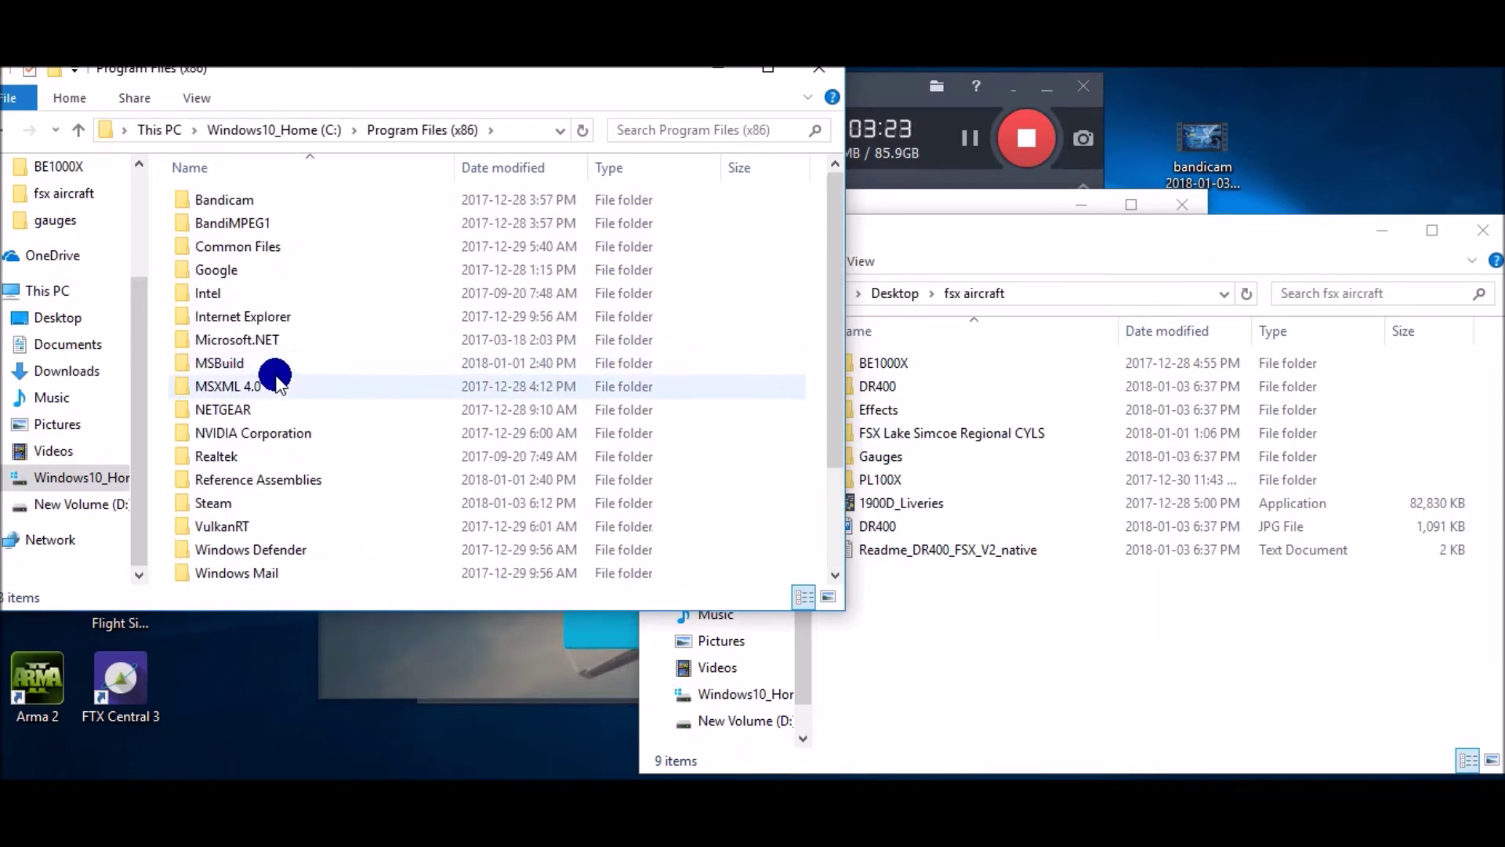
scroll(276, 379, "down", 2)
scroll(275, 379, "up", 2)
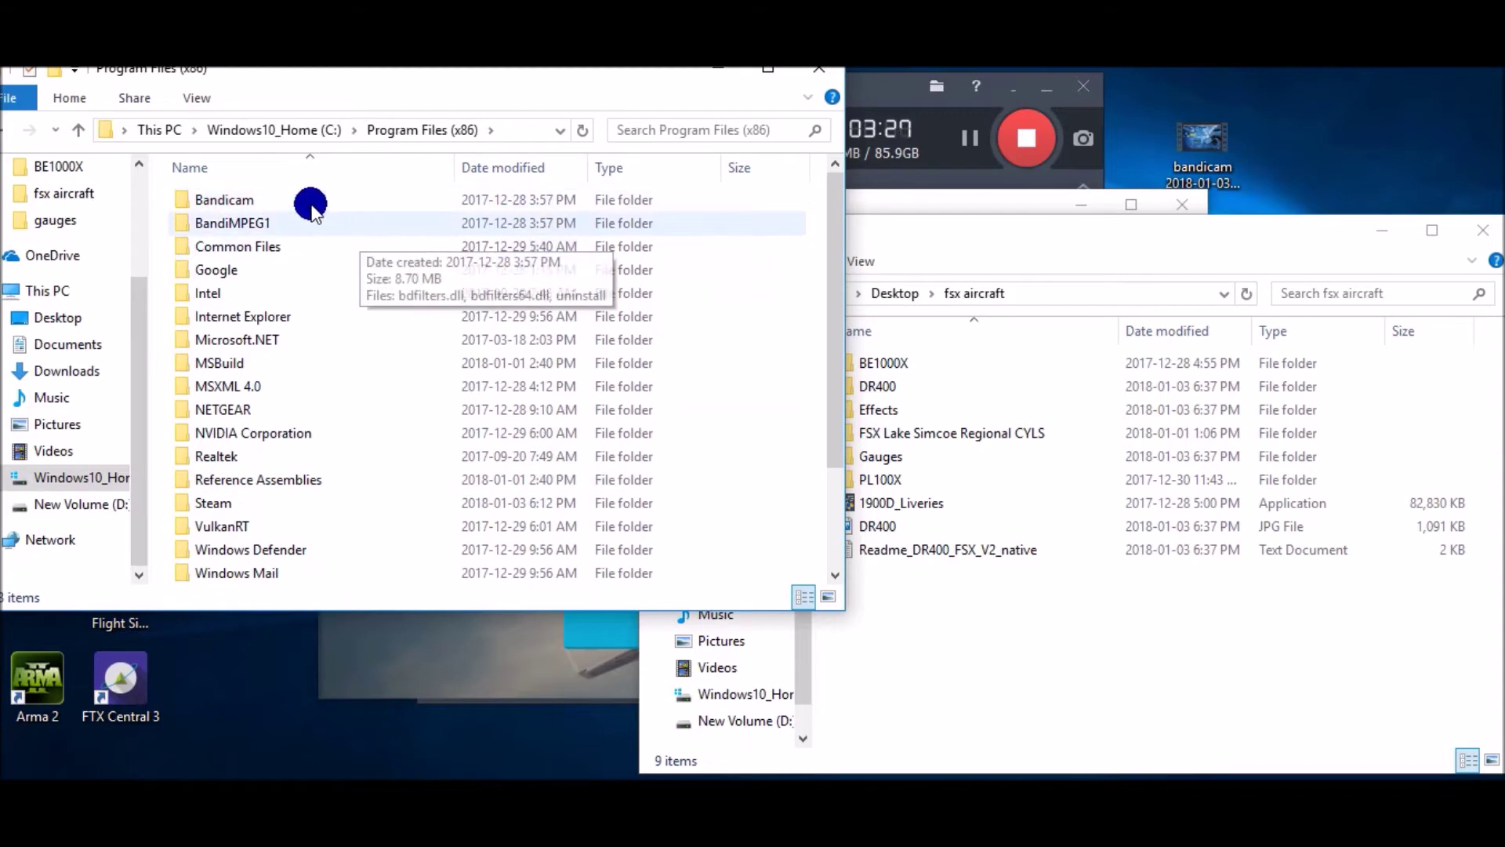
scroll(337, 388, "down", 2)
scroll(333, 560, "up", 2)
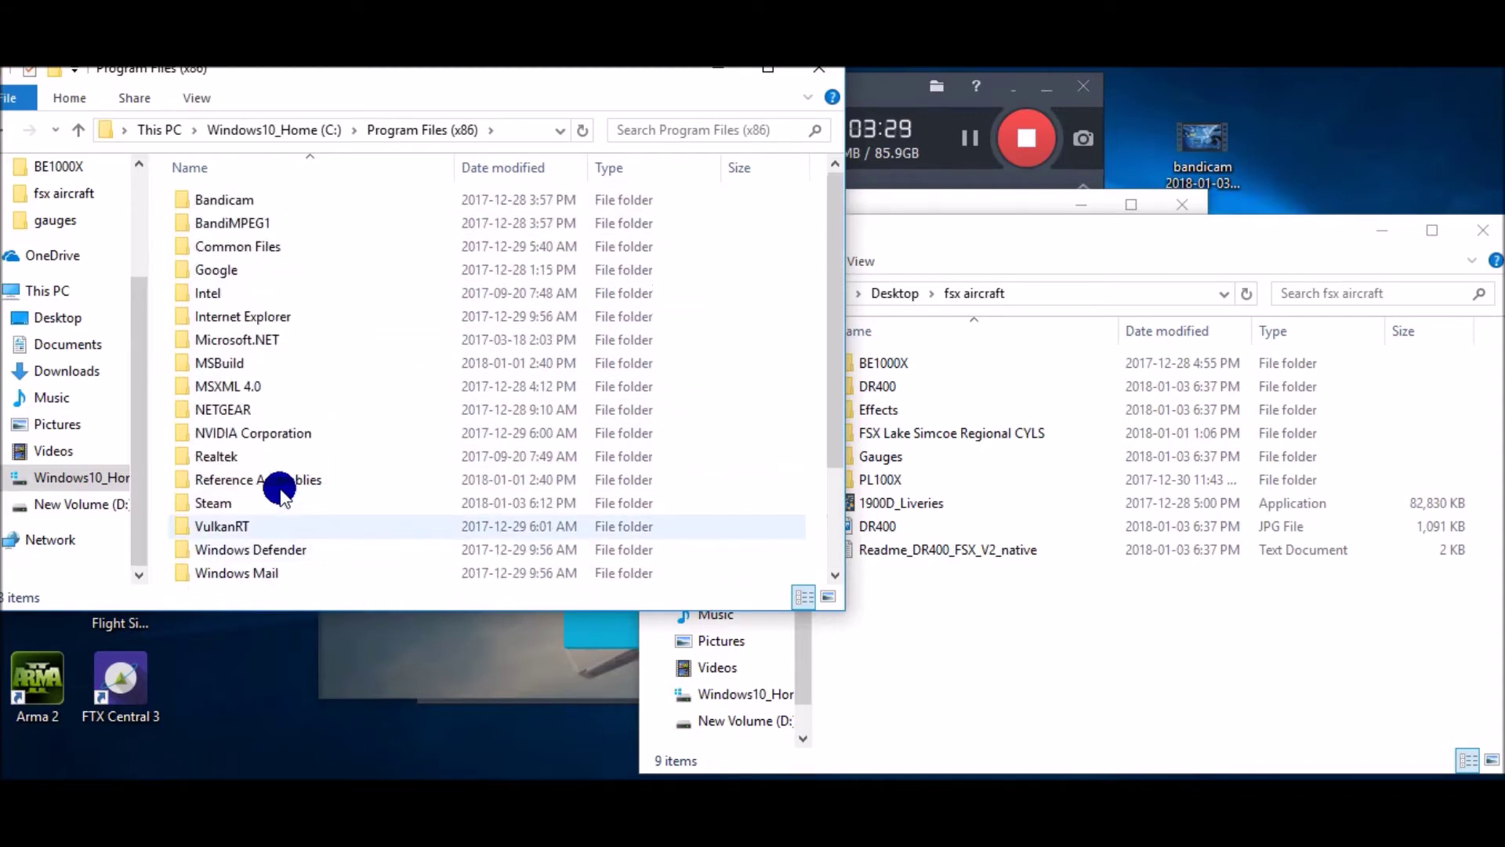
left_click(18, 129)
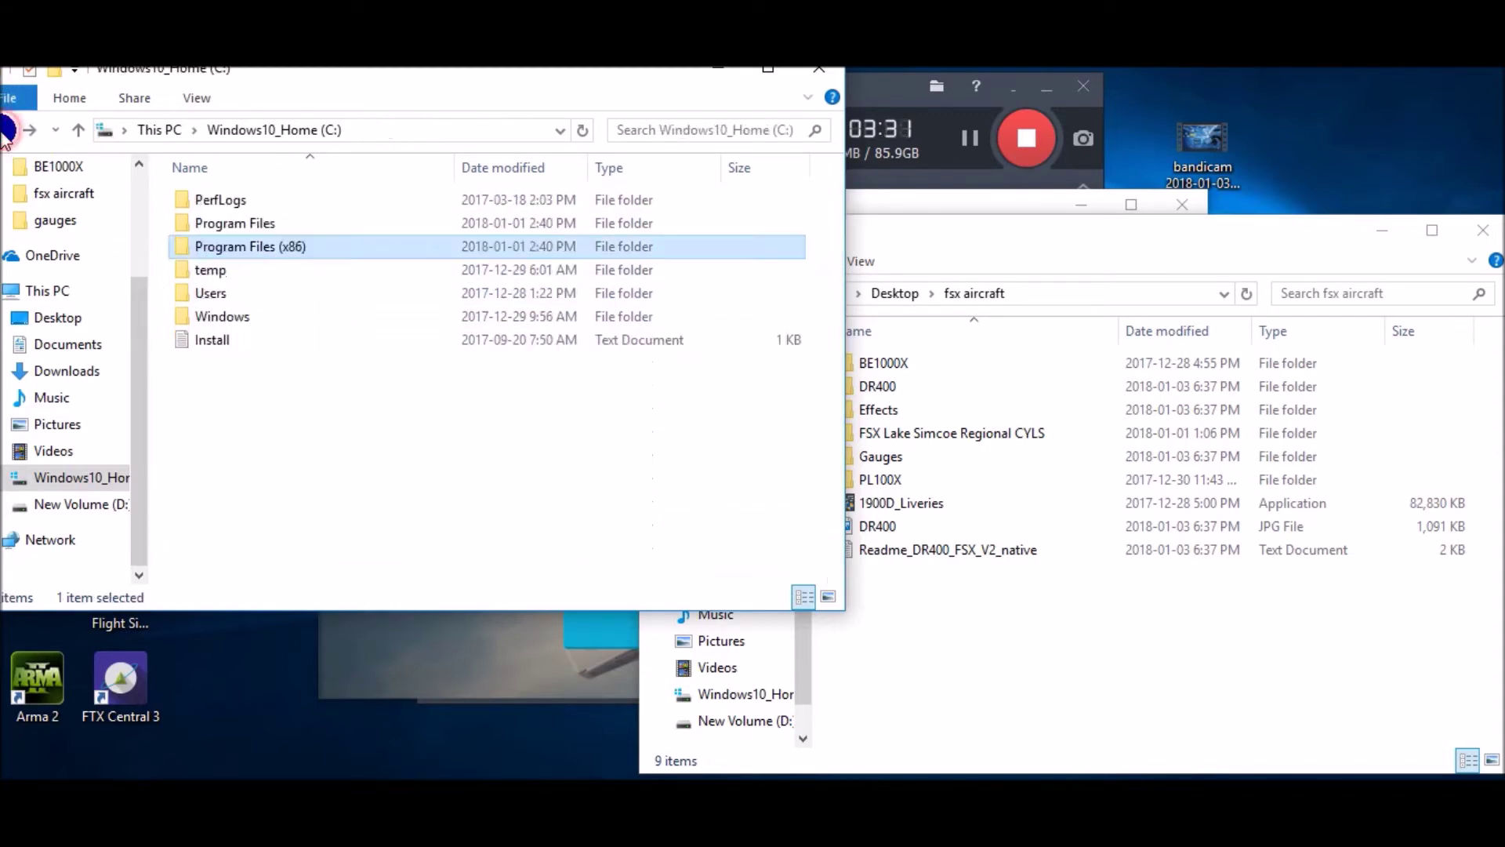
double_click(259, 226)
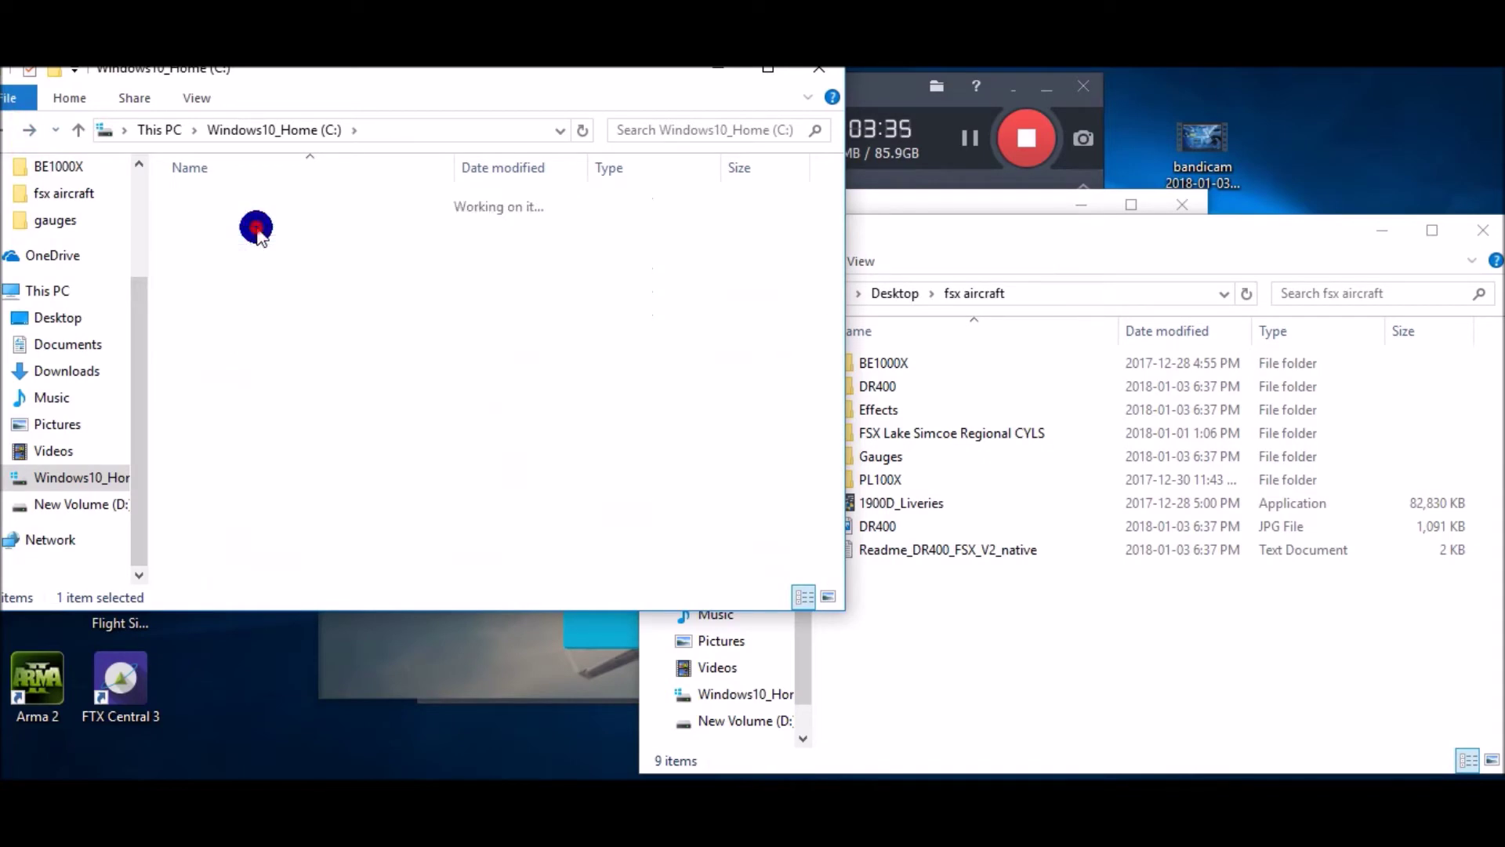
left_click(8, 130)
double_click(208, 245)
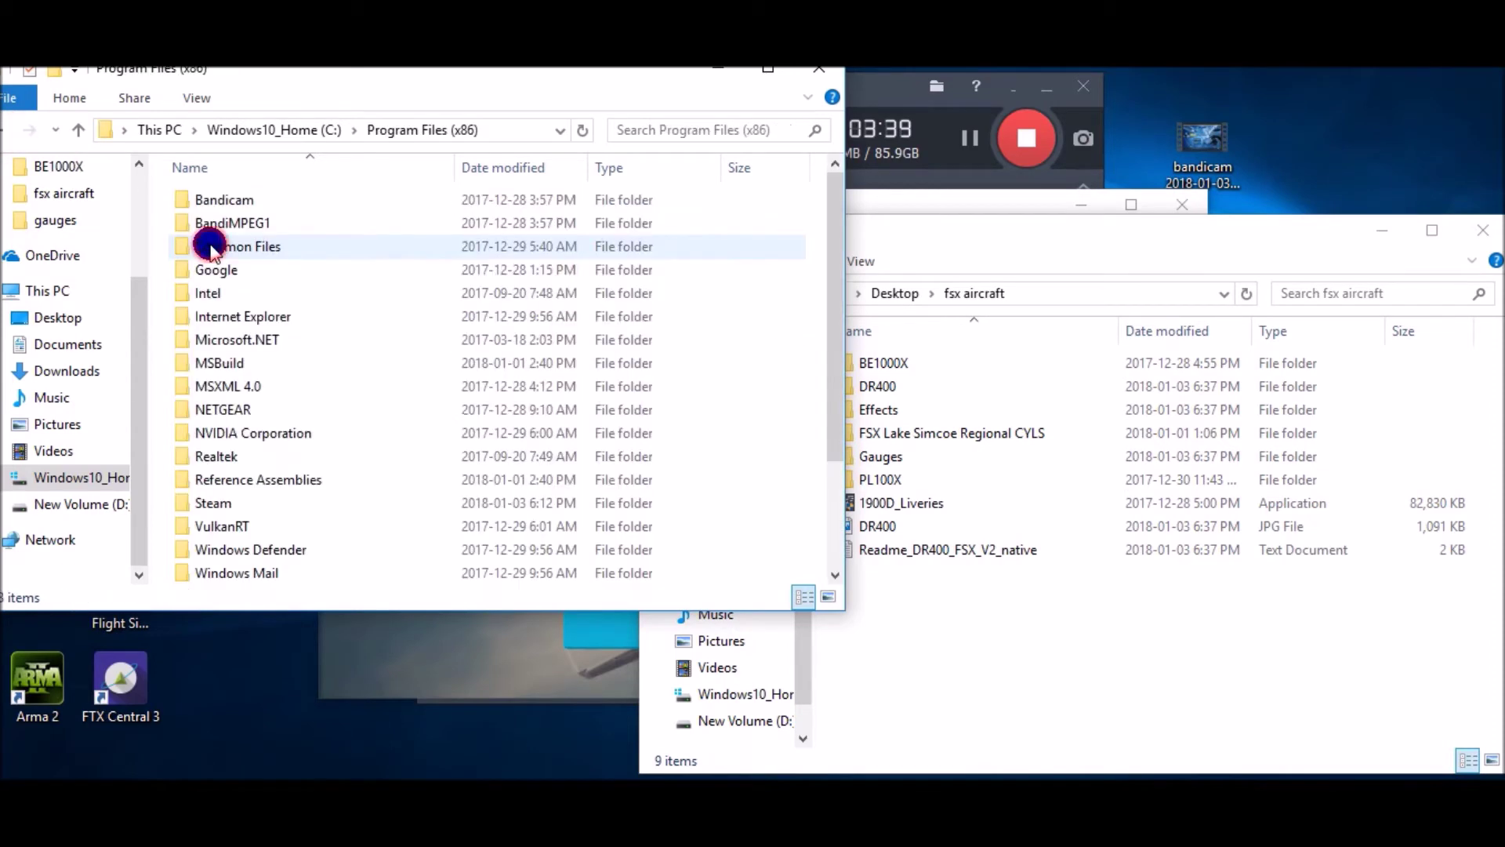
Open the FSX installation folder inside Program Files (x86), under Steam, steamapps and common
scroll(336, 379, "down", 2)
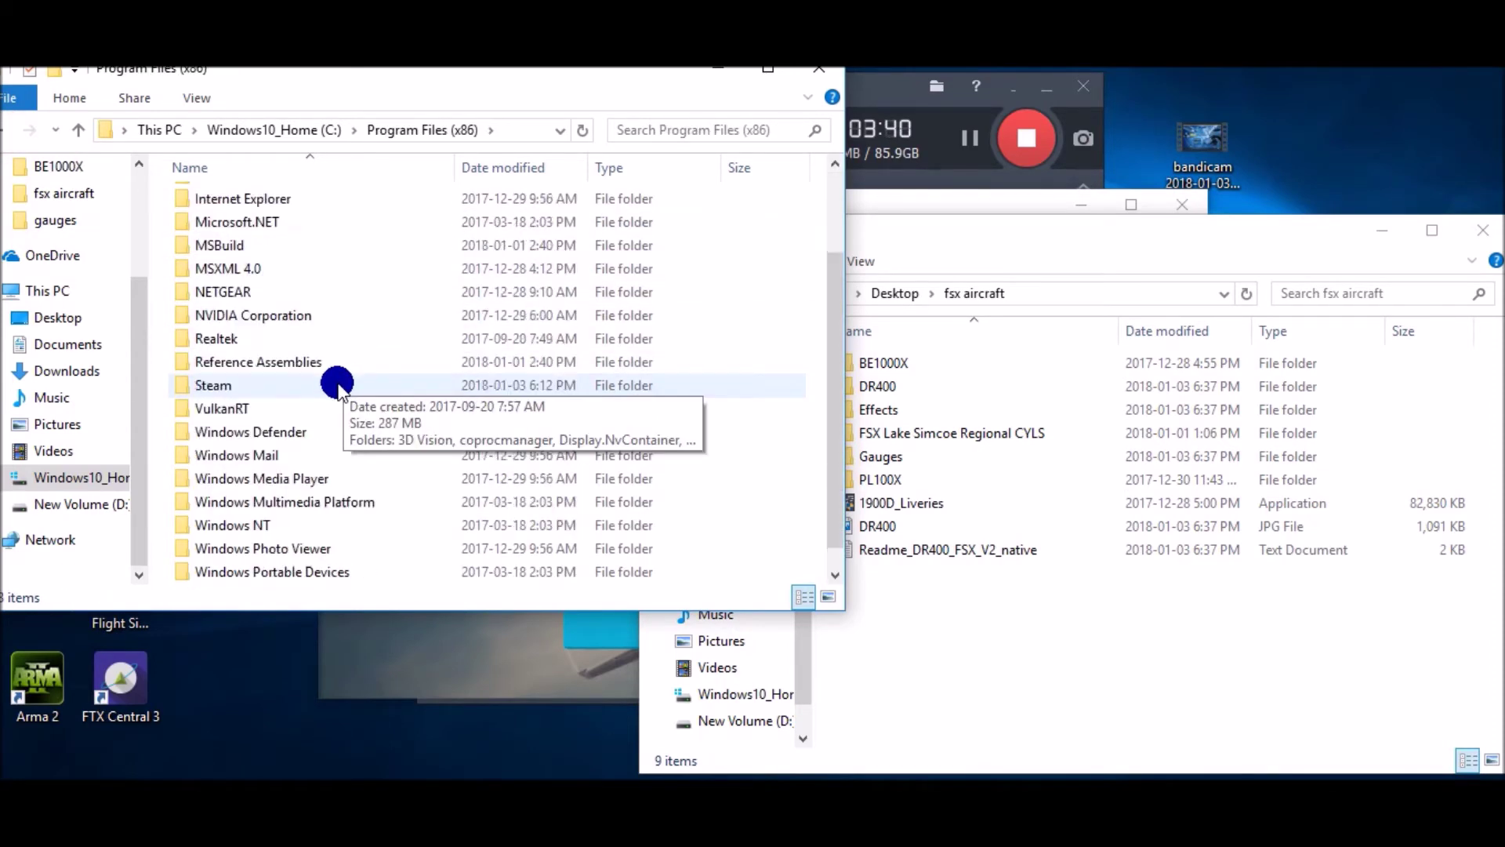
double_click(233, 383)
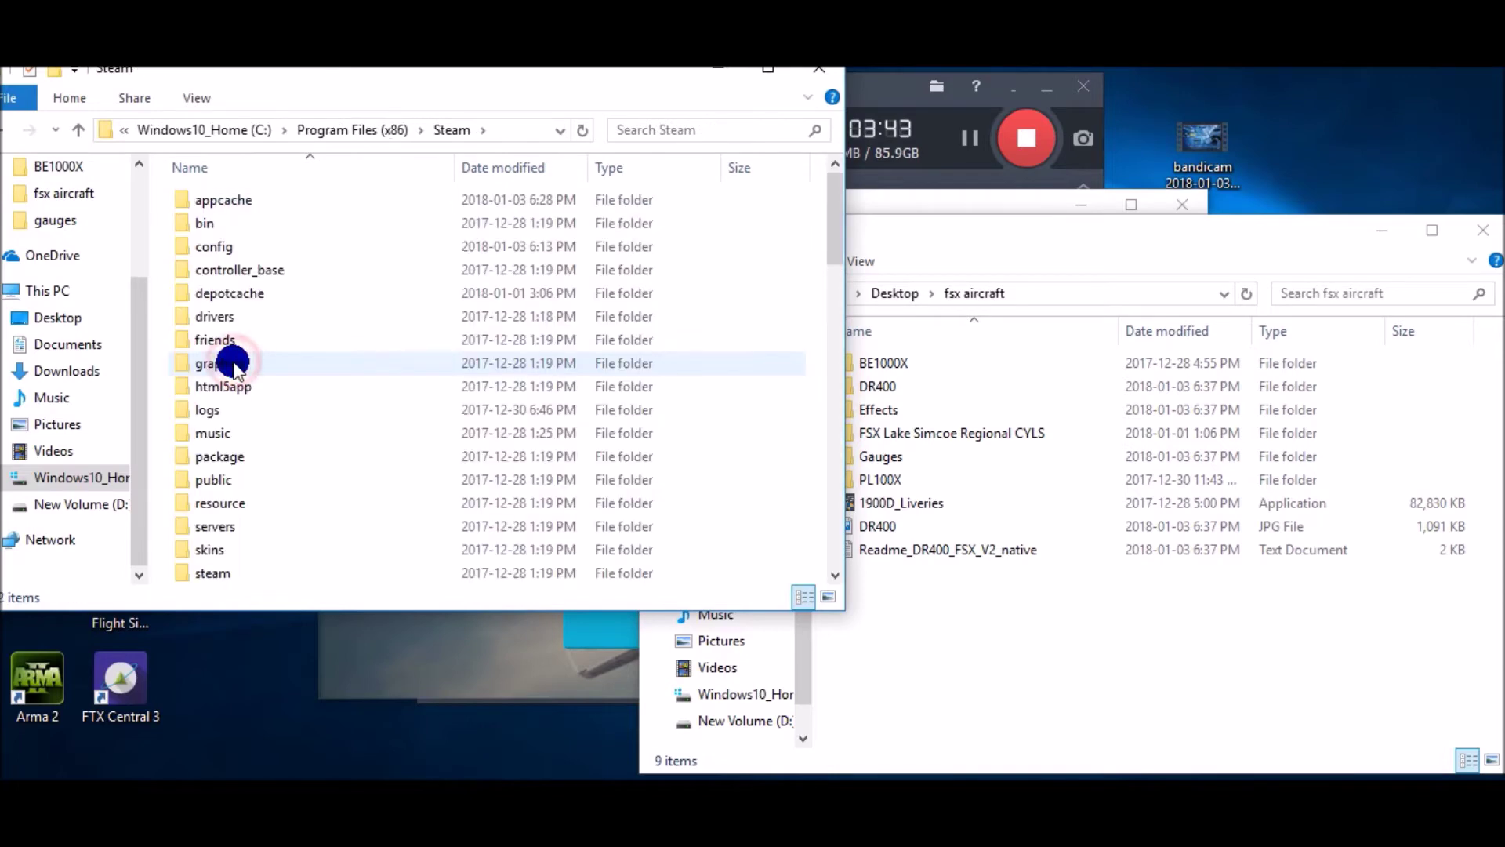
scroll(296, 290, "down", 2)
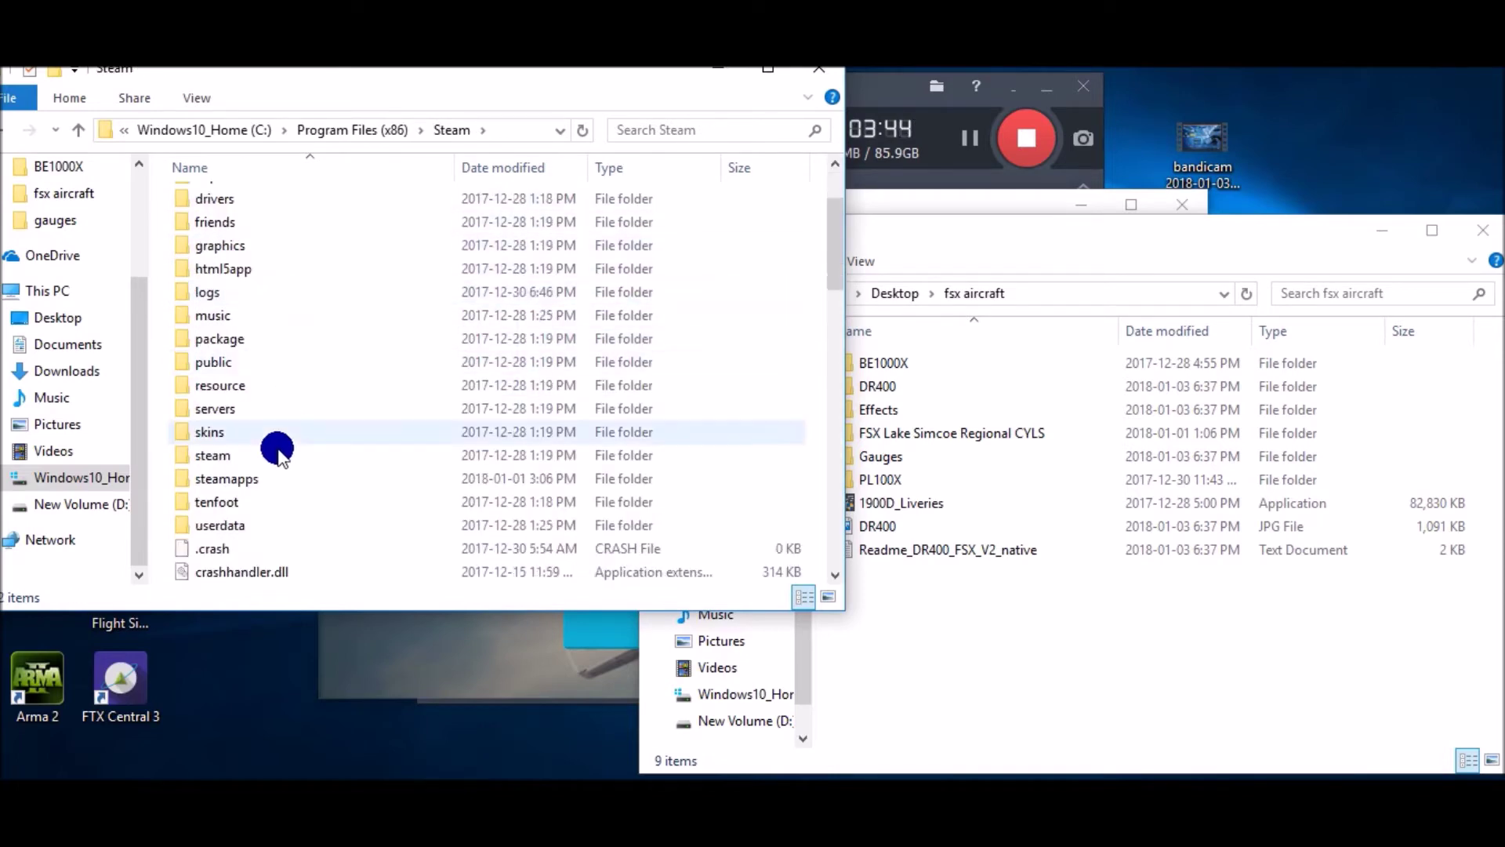
double_click(251, 479)
left_click(227, 202)
double_click(228, 202)
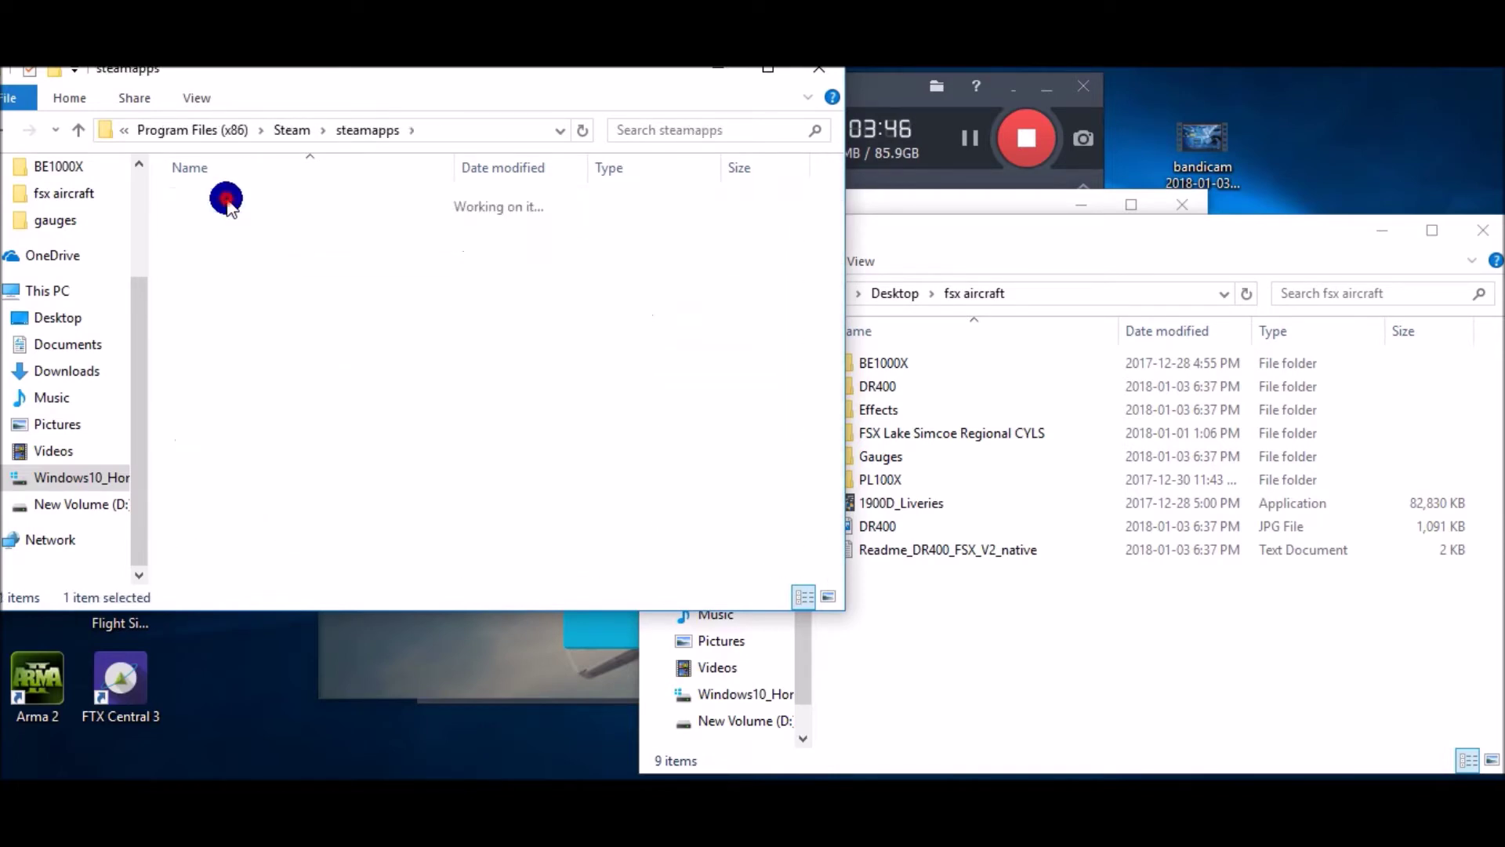
left_click(220, 222)
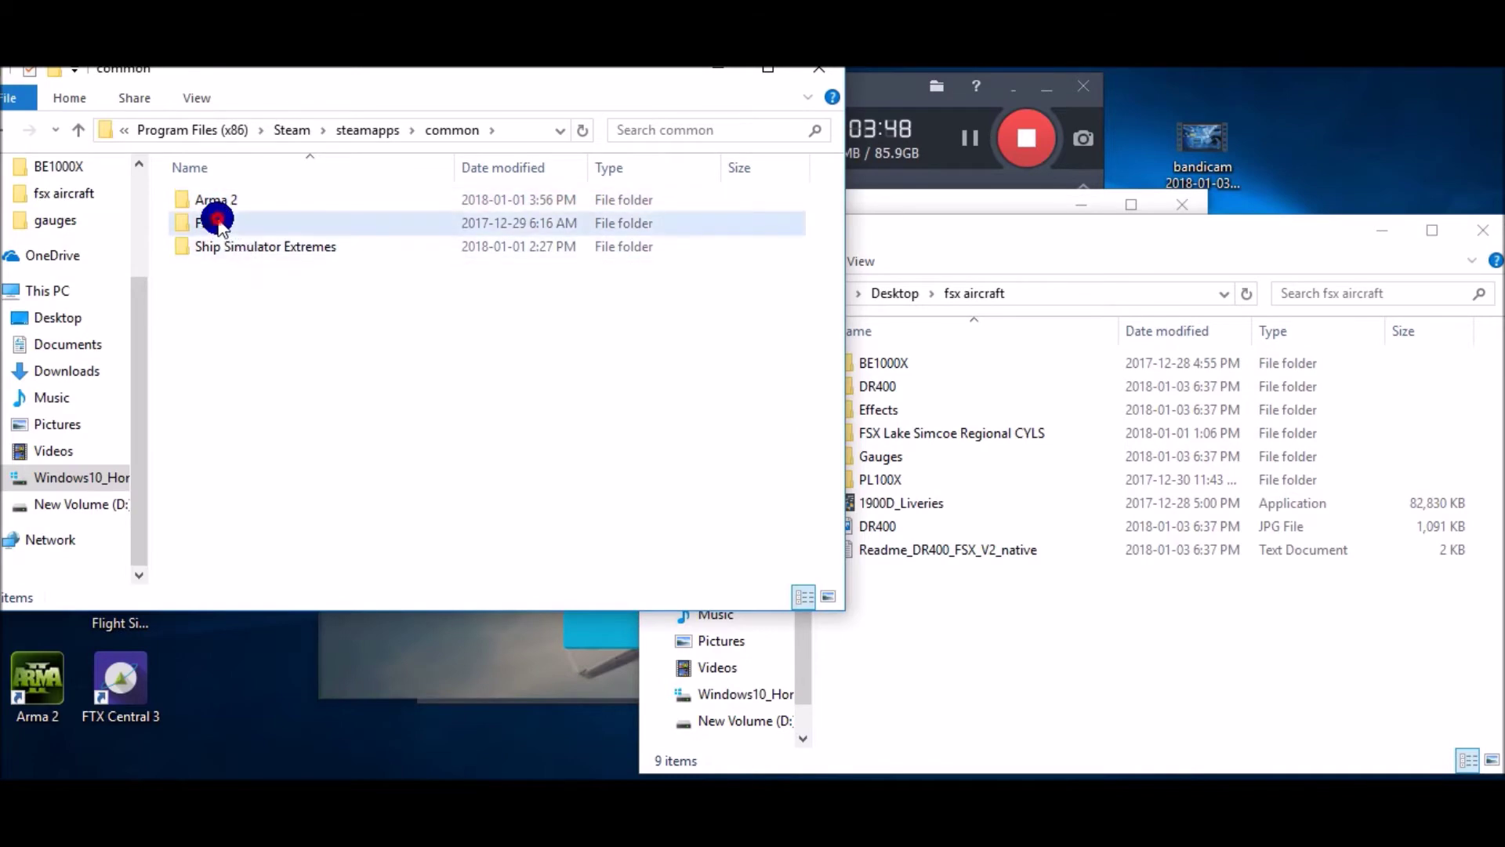
double_click(219, 221)
Look over the FSX subfolders and bring the fsx aircraft window up beside the FSX window
scroll(384, 420, "down", 5)
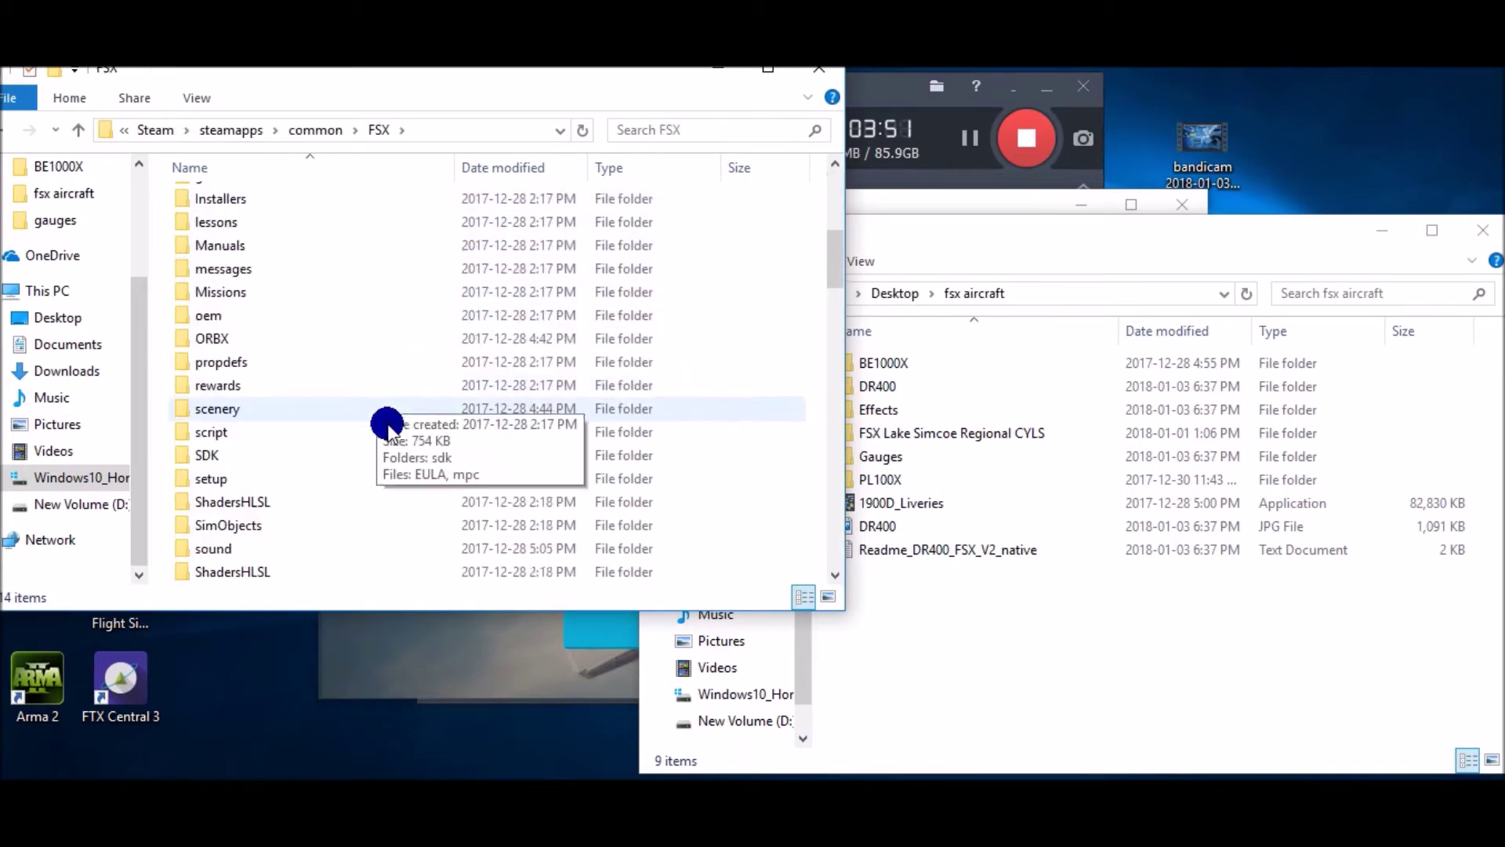
scroll(360, 510, "down", 6)
scroll(353, 508, "up", 10)
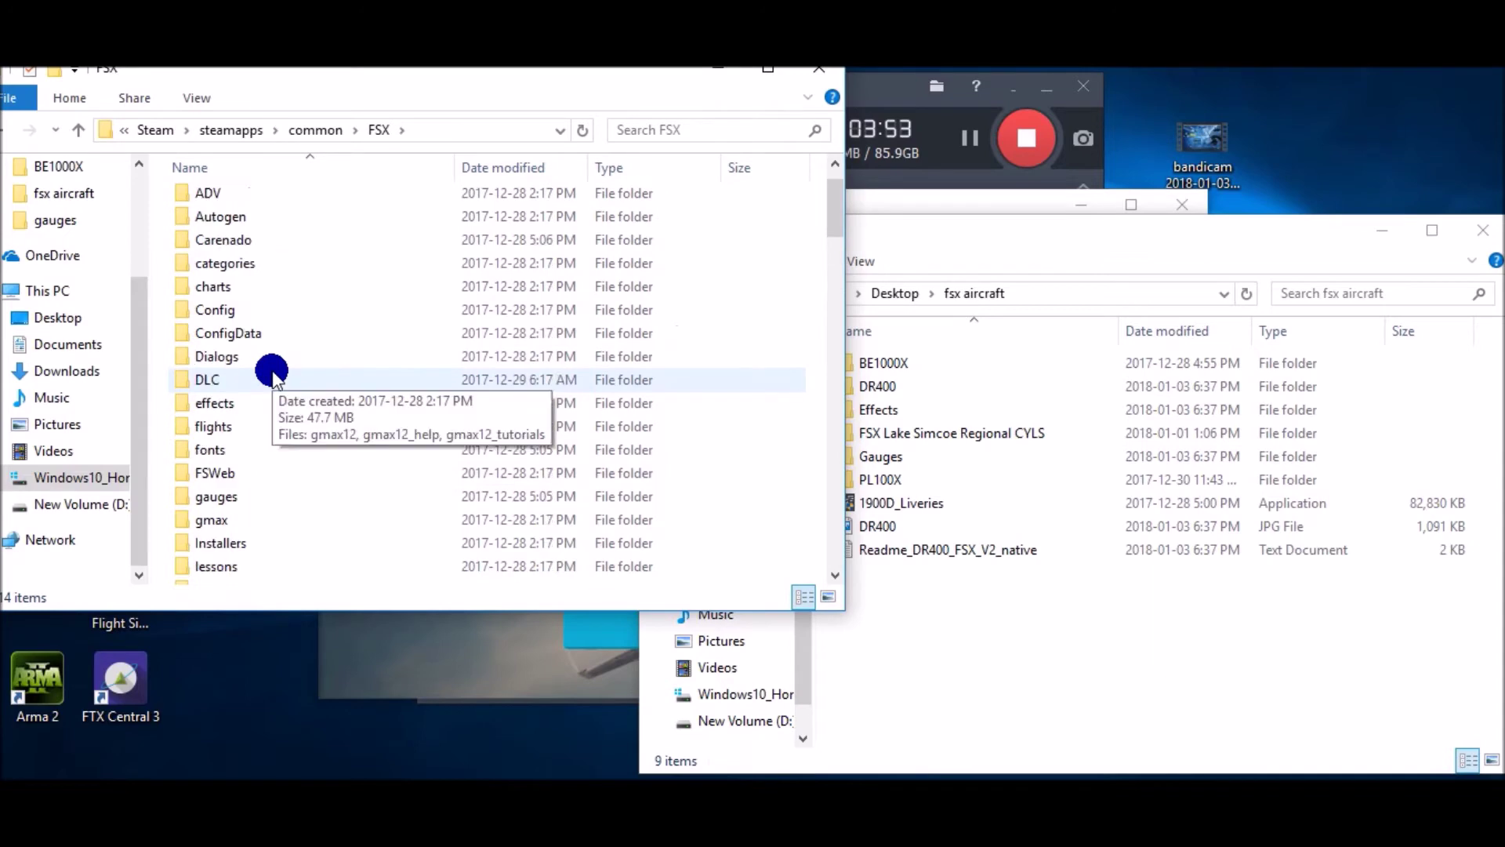
scroll(338, 378, "down", 2)
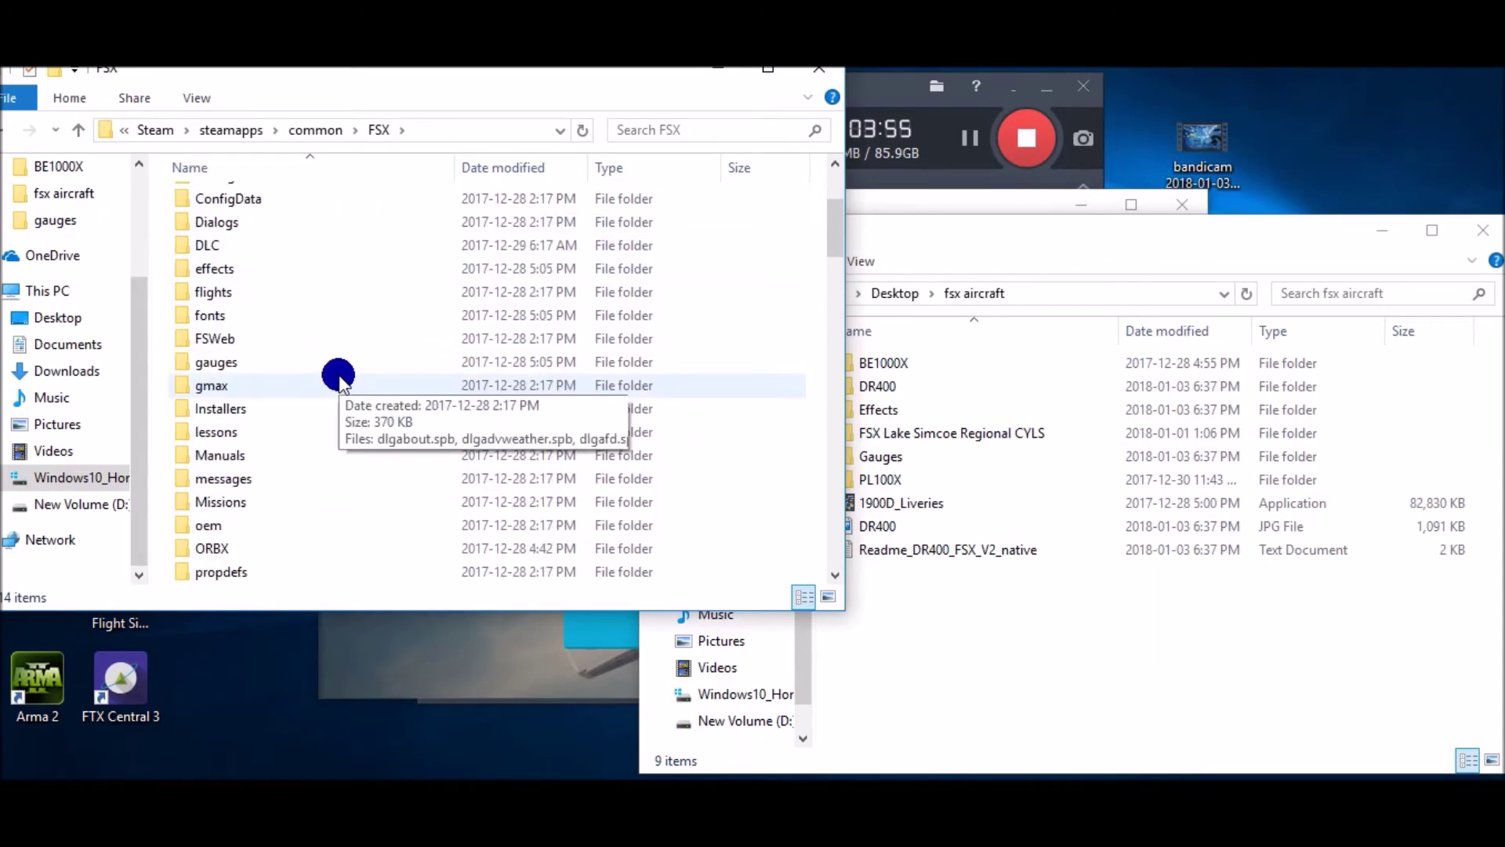
scroll(333, 381, "down", 4)
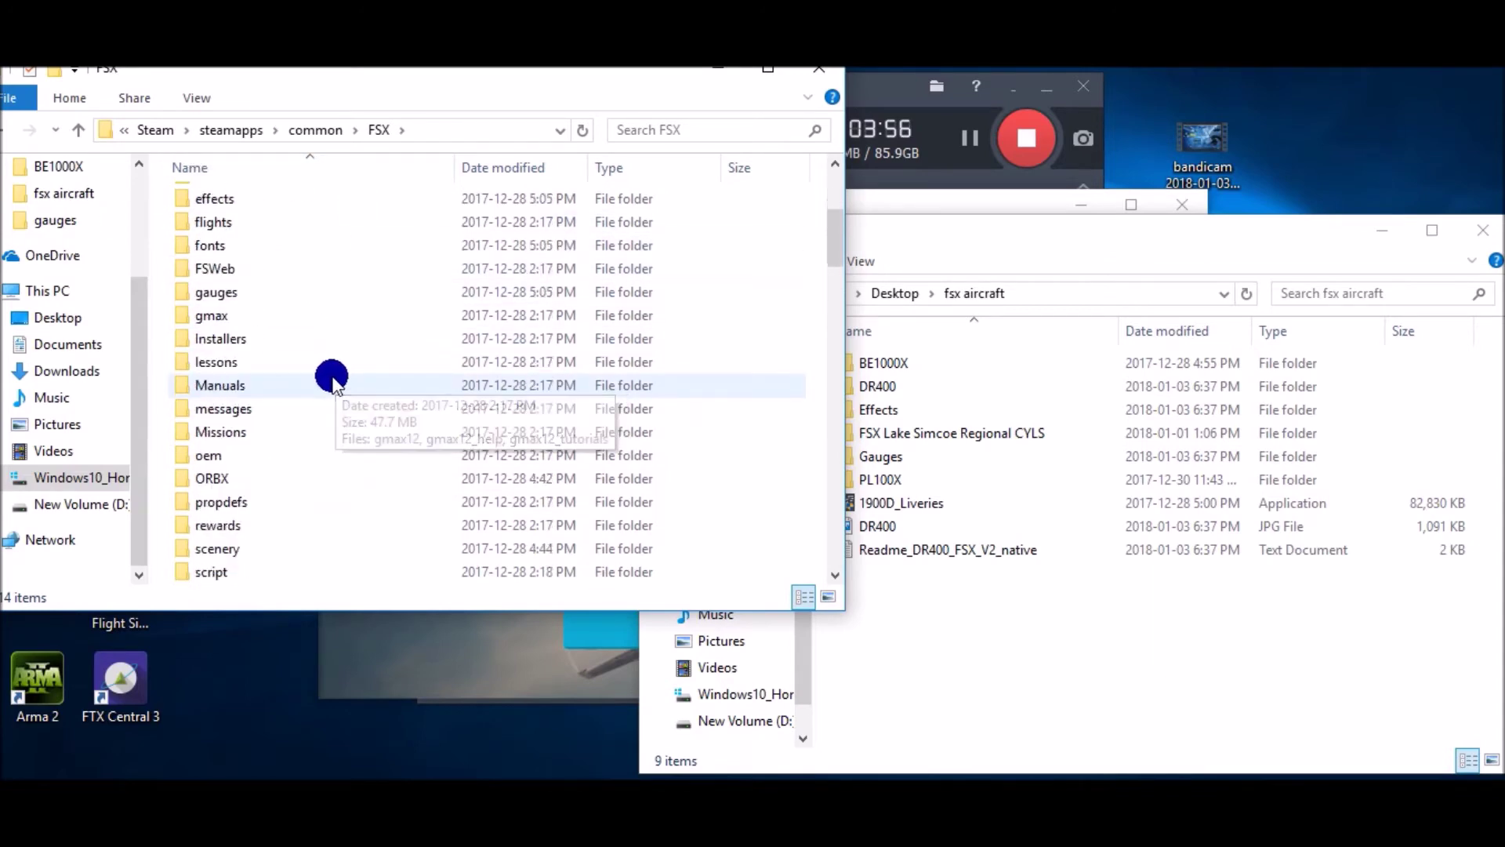
scroll(252, 541, "up", 7)
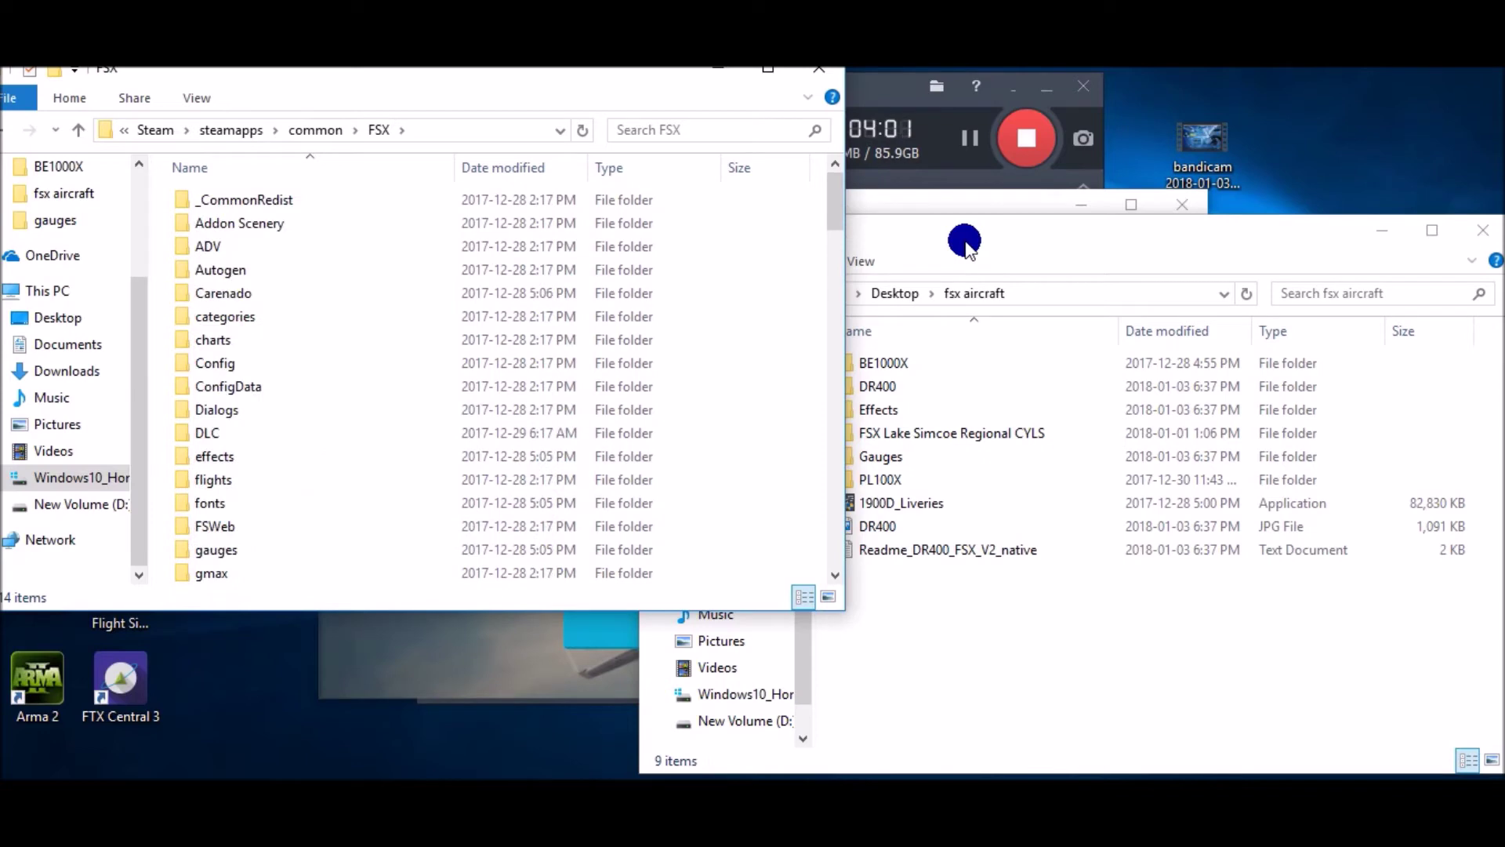
left_click(966, 239)
left_click_drag(953, 244, 905, 112)
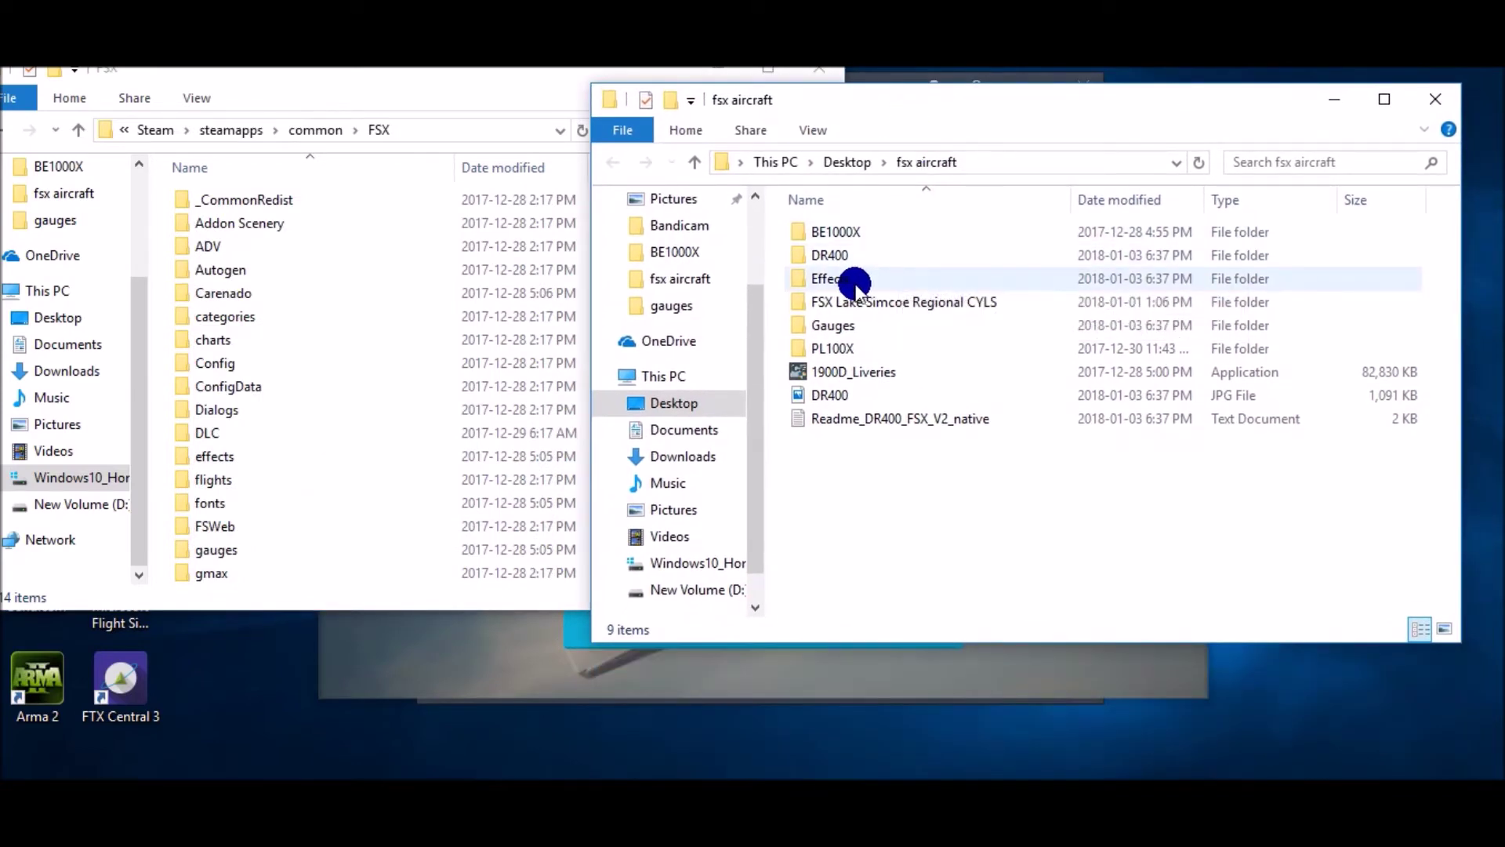
Inspect the contents of the extracted DR400 folder and return to the fsx aircraft folder
double_click(845, 257)
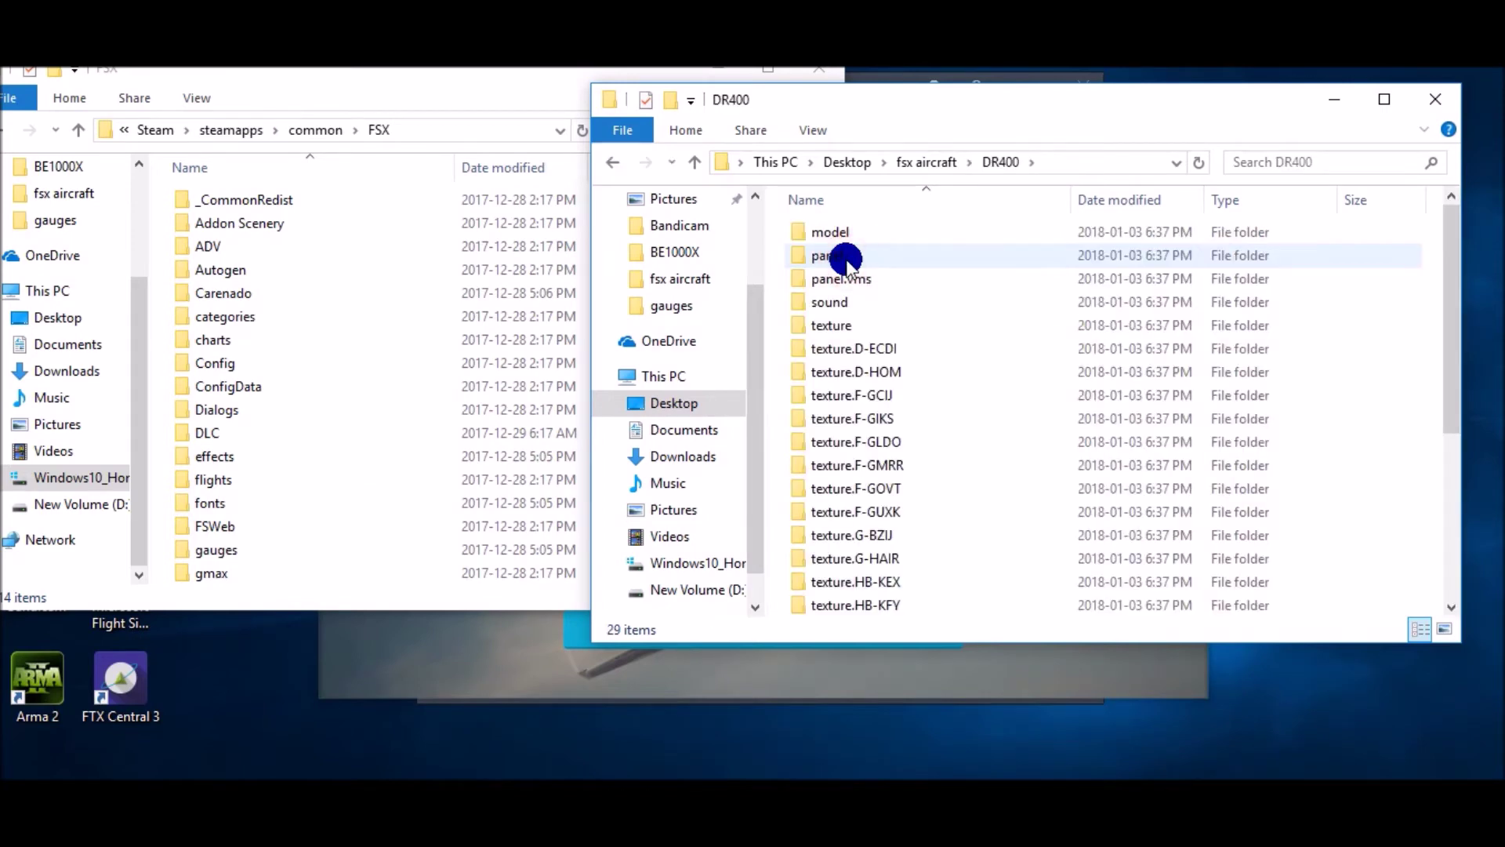
scroll(976, 403, "down", 2)
scroll(975, 396, "down", 3)
scroll(975, 397, "up", 4)
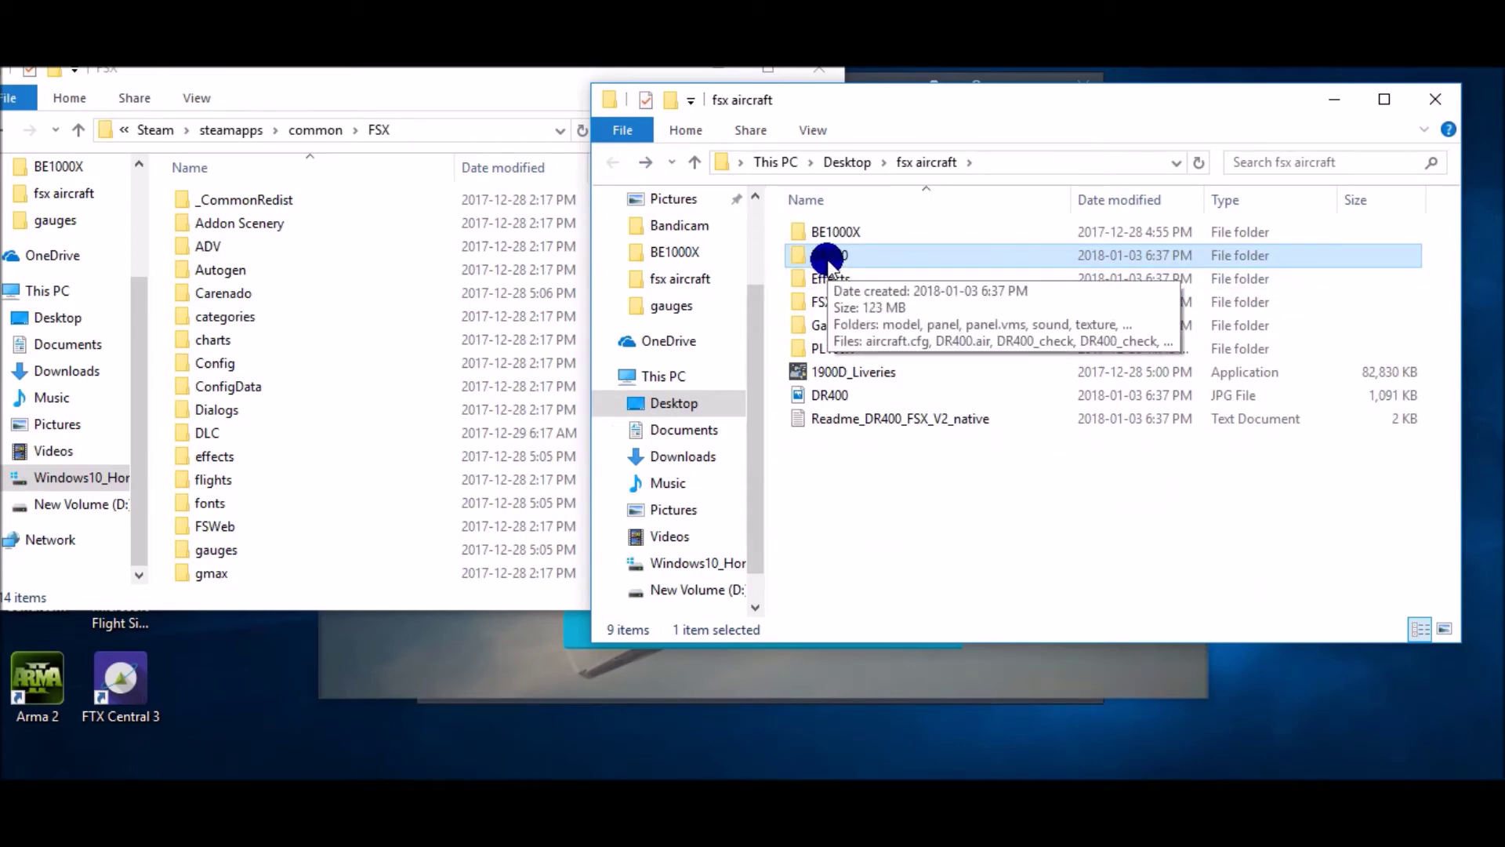
Move the DR400 folder from fsx aircraft into the Airplanes folder inside FSX's SimObjects folder
scroll(397, 370, "down", 5)
scroll(251, 482, "down", 3)
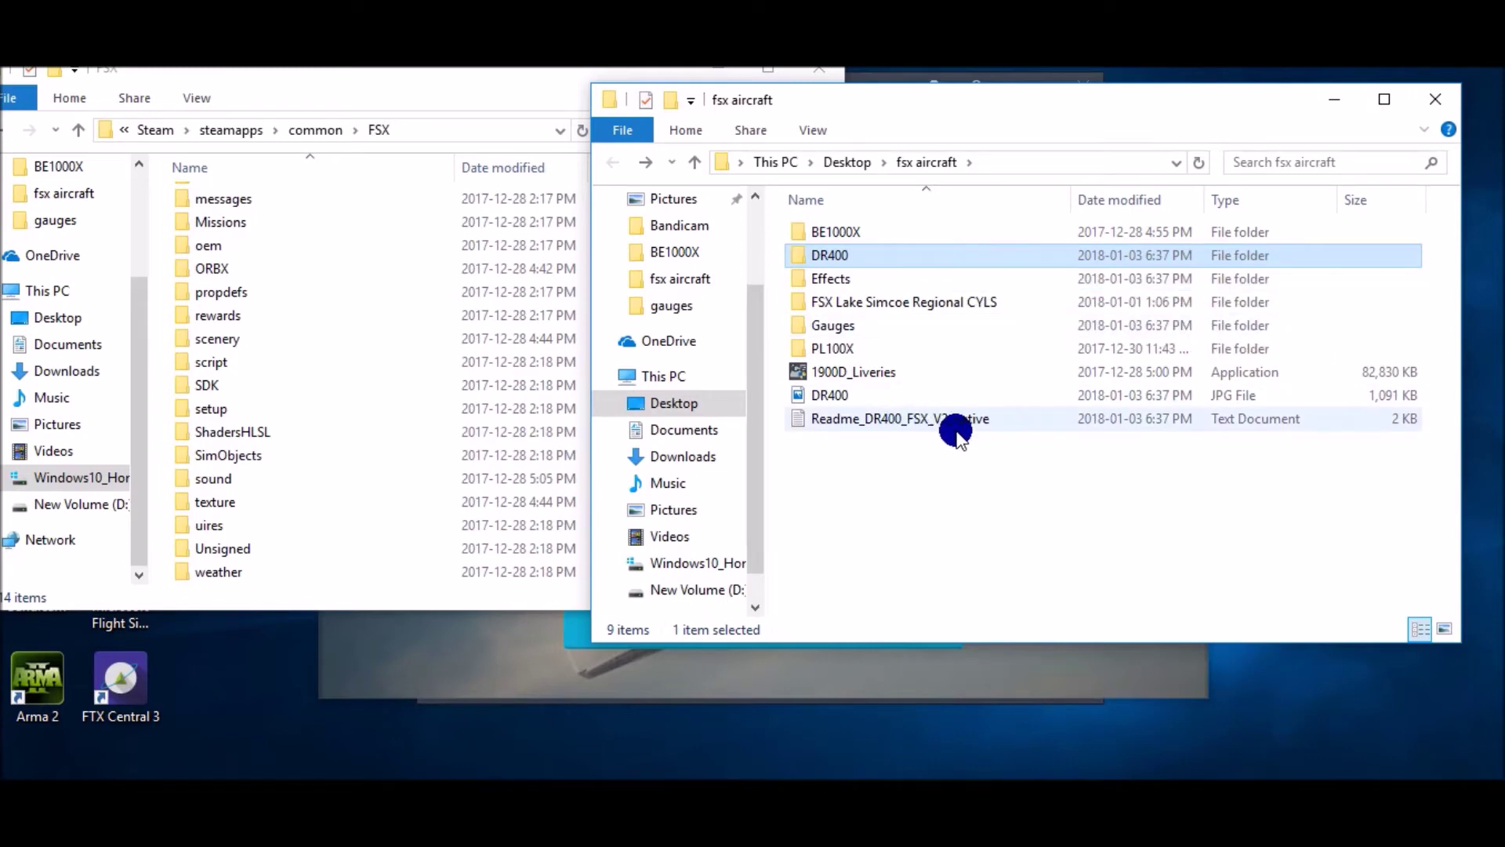
mouse_move(851, 267)
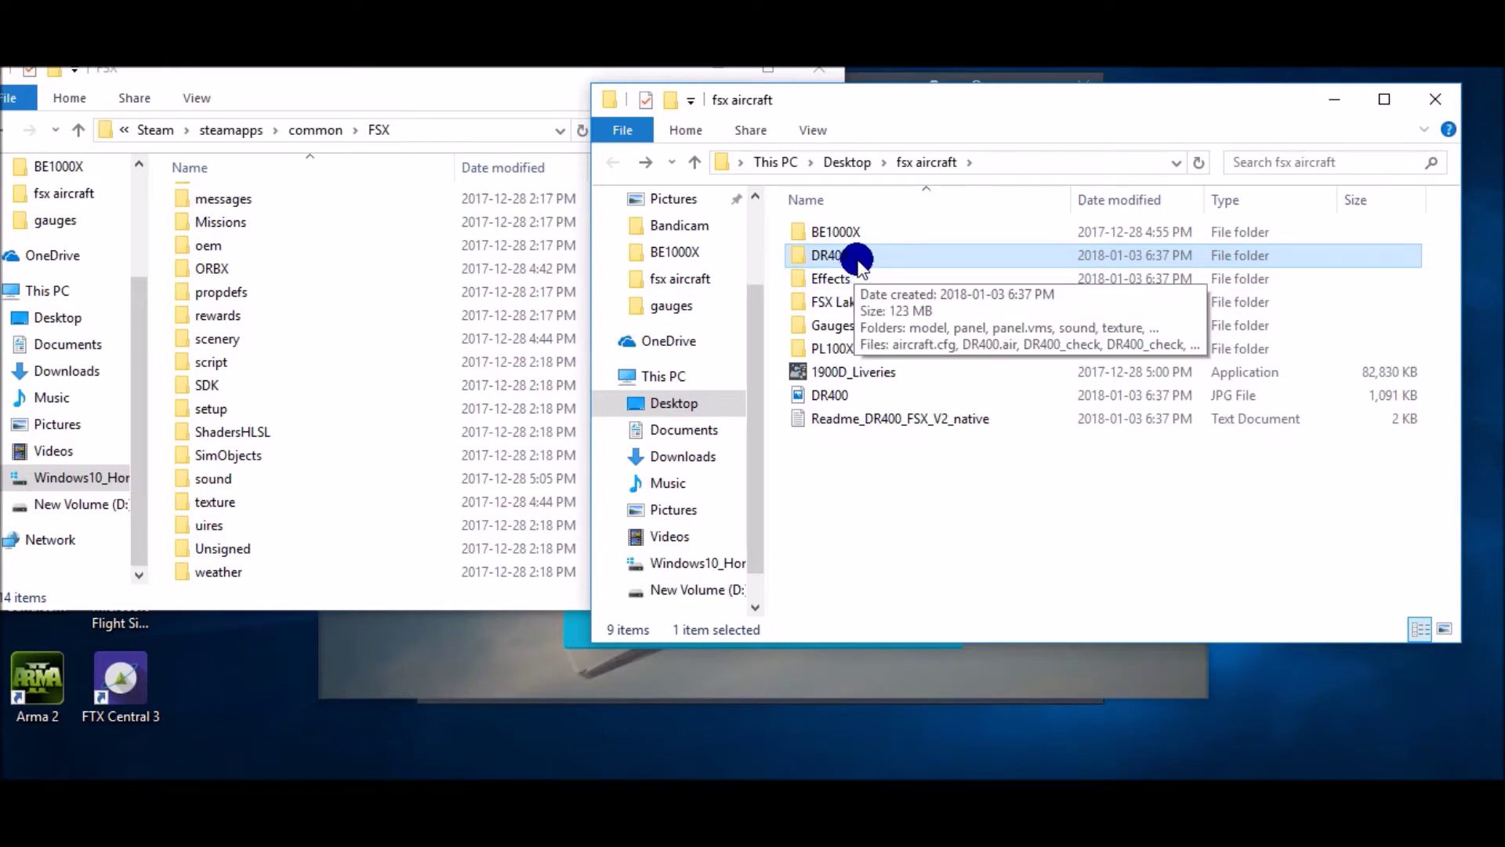
double_click(246, 454)
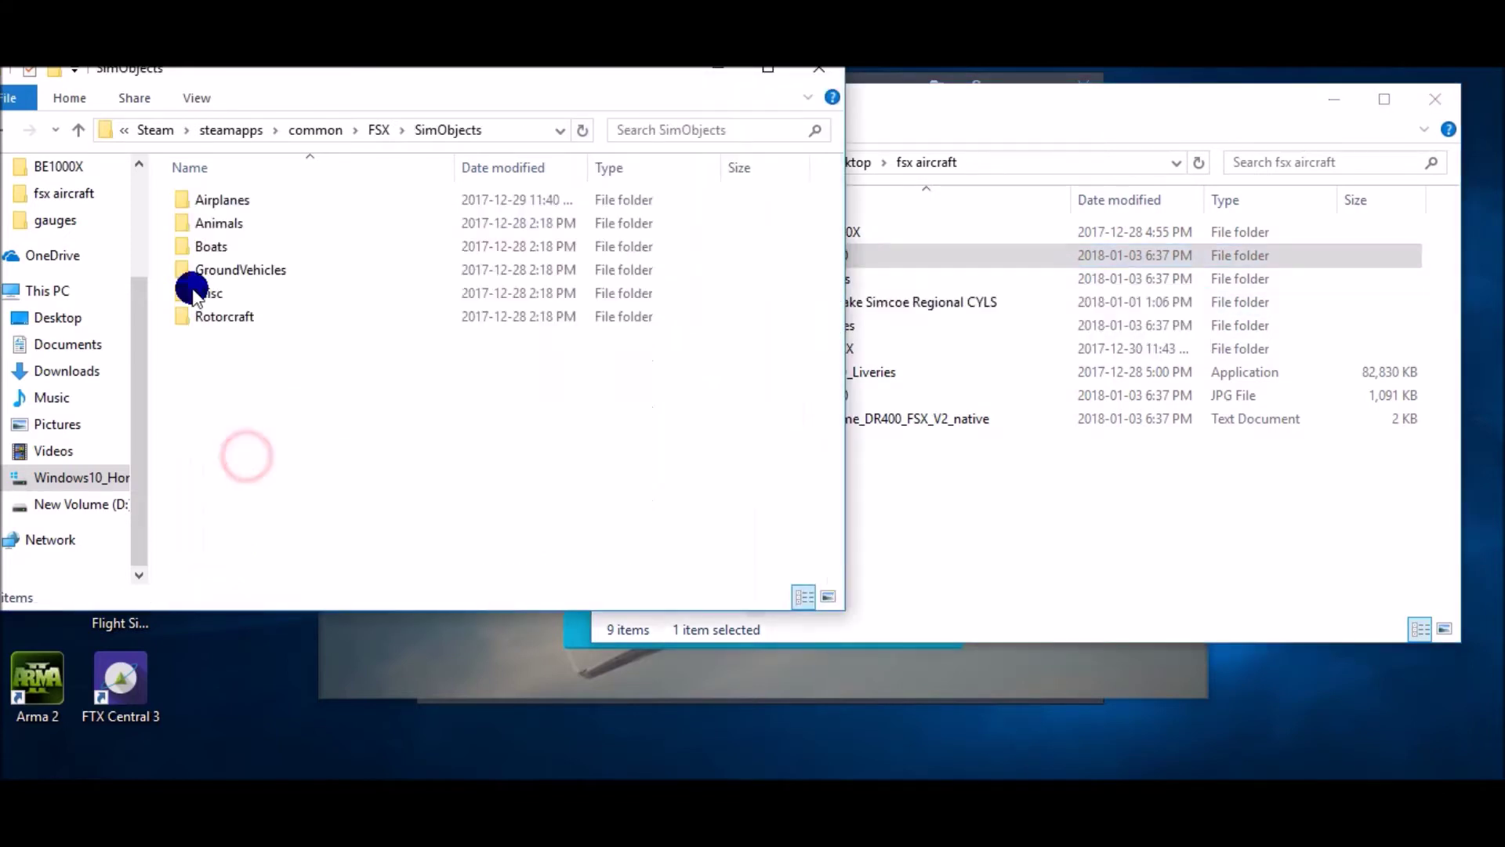
left_click(971, 252)
left_click_drag(884, 255, 258, 202)
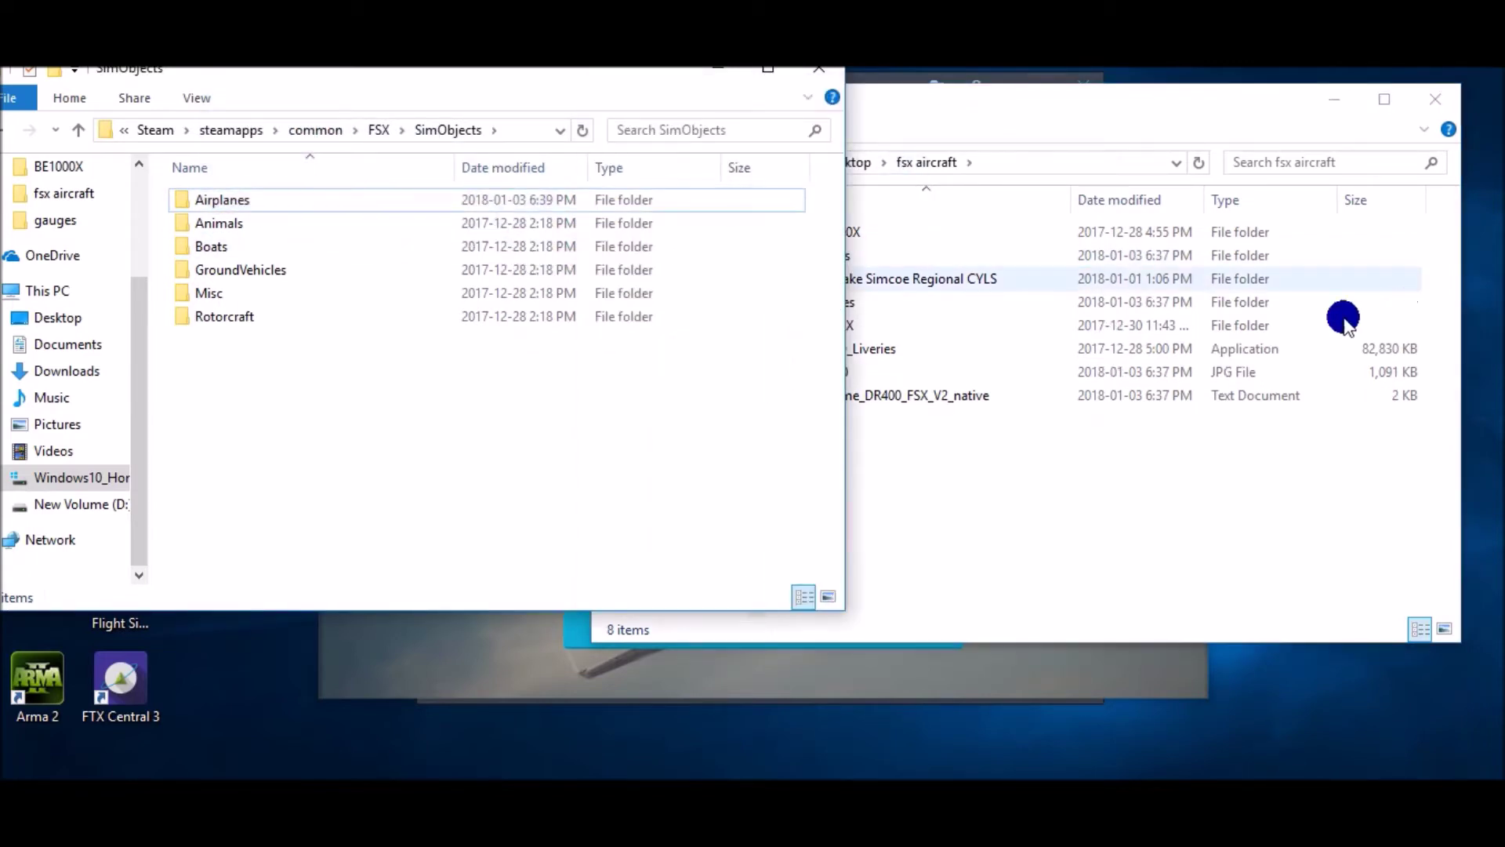
Check the contents of the add-on's Effects folder and return to the fsx aircraft folder
left_click(1069, 141)
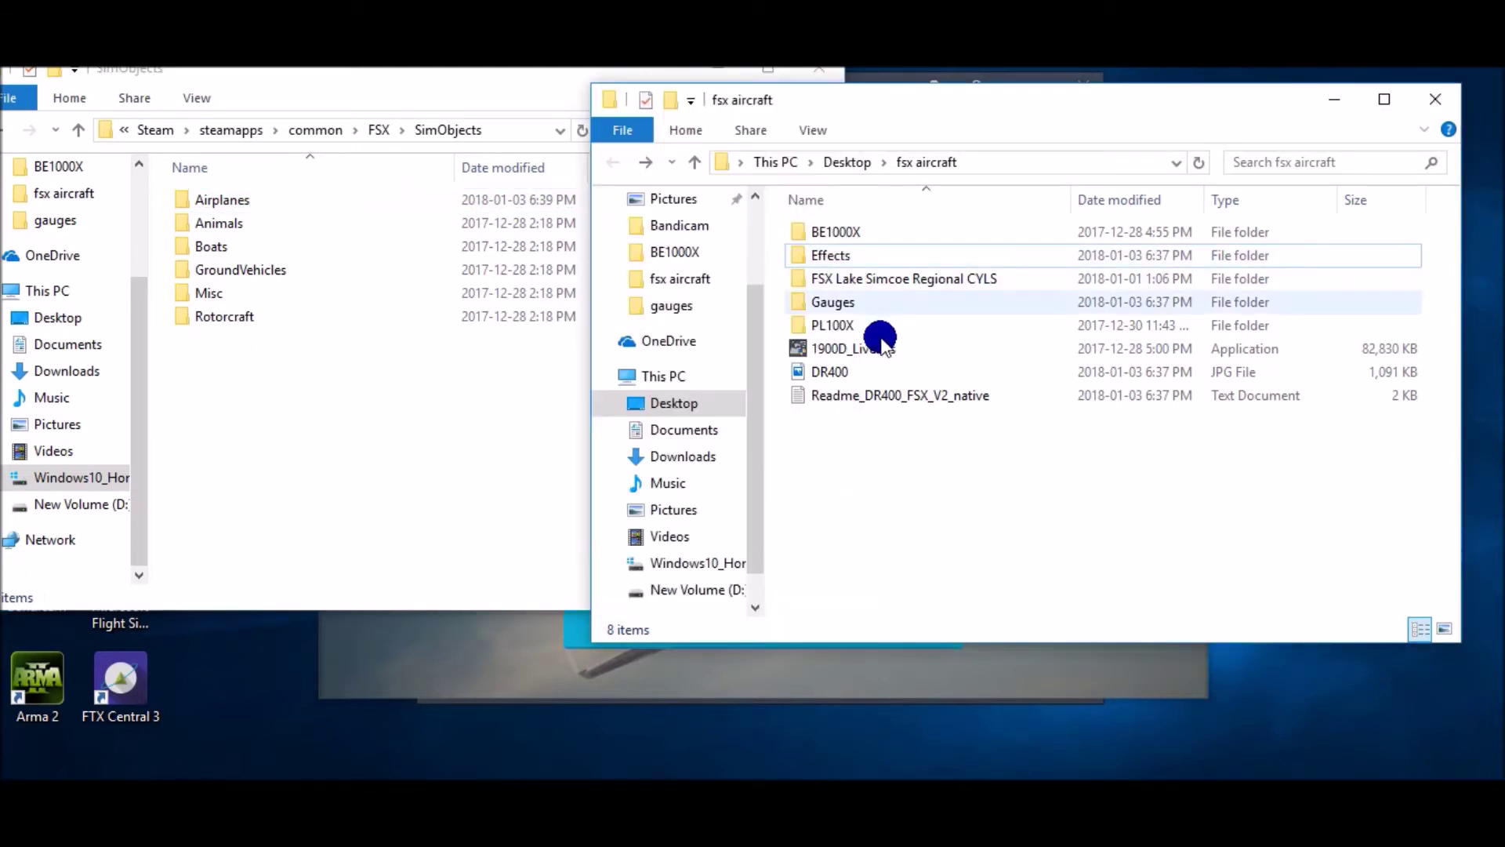
double_click(831, 252)
left_click(615, 163)
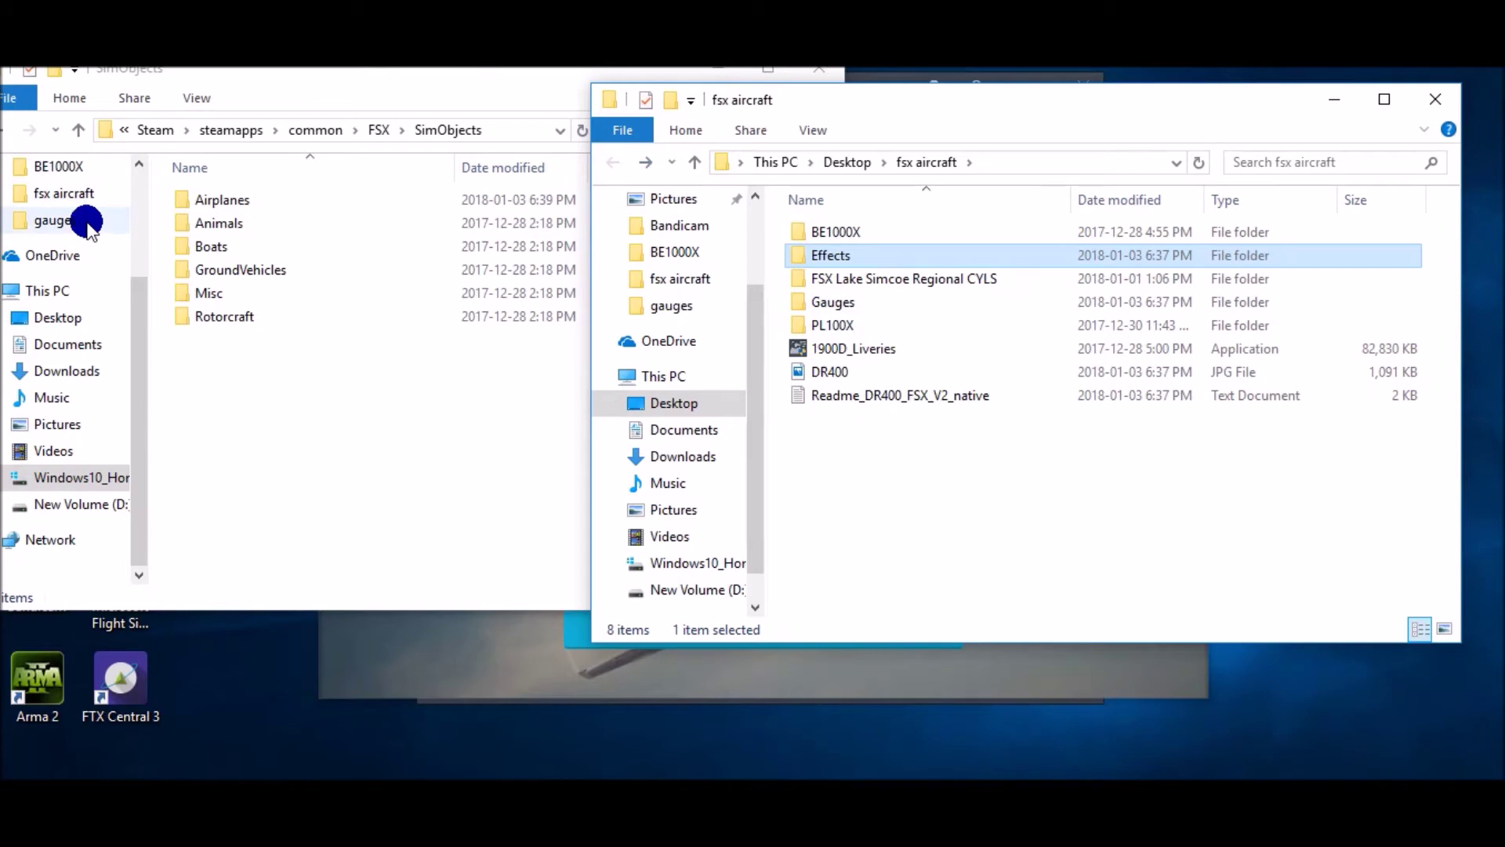
Go back from SimObjects to the FSX folder and open its effects folder
left_click(4, 129)
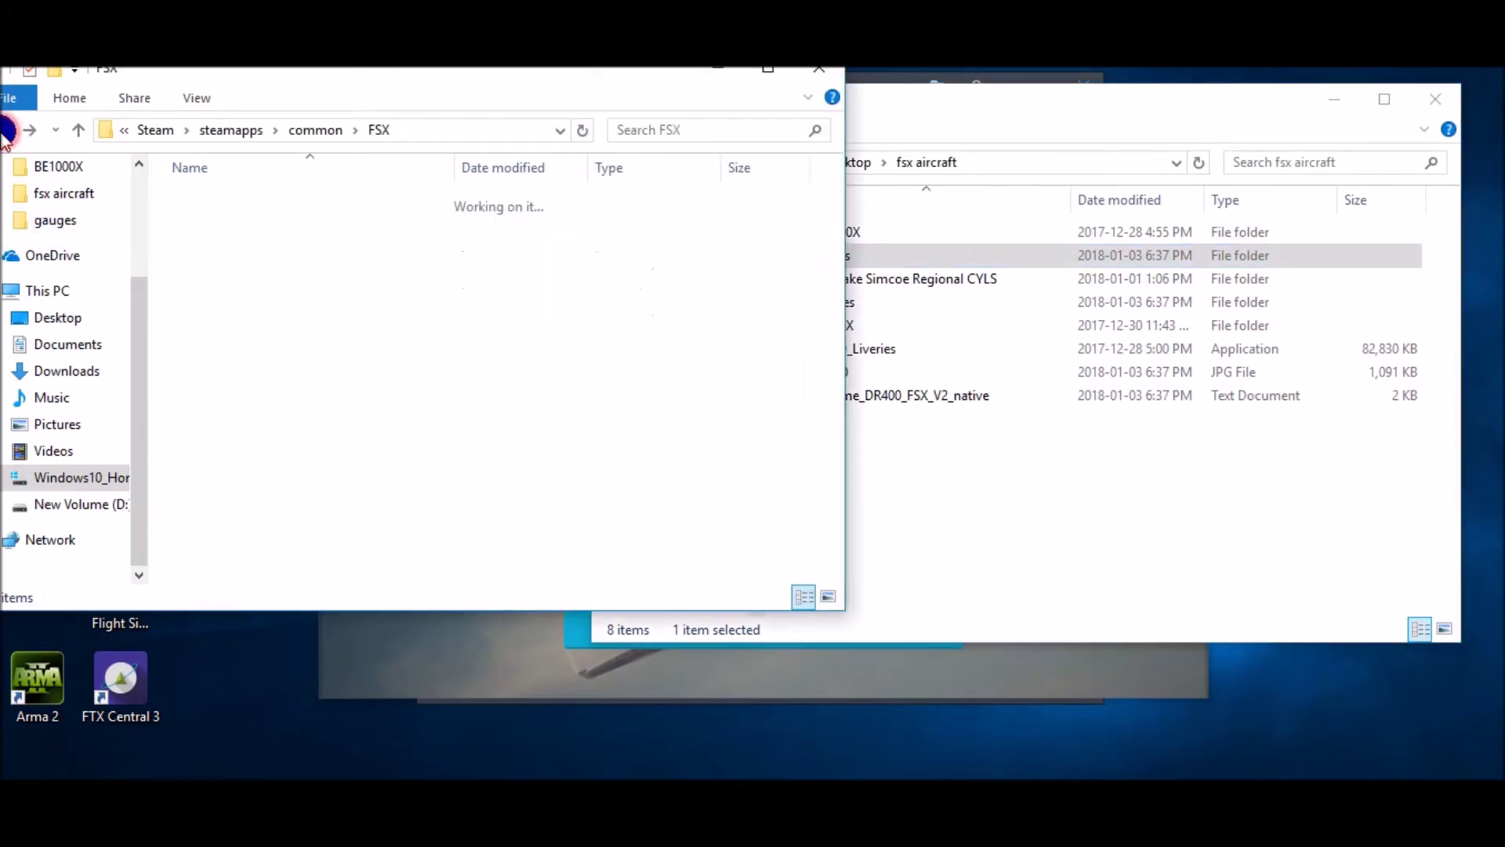
scroll(266, 349, "up", 5)
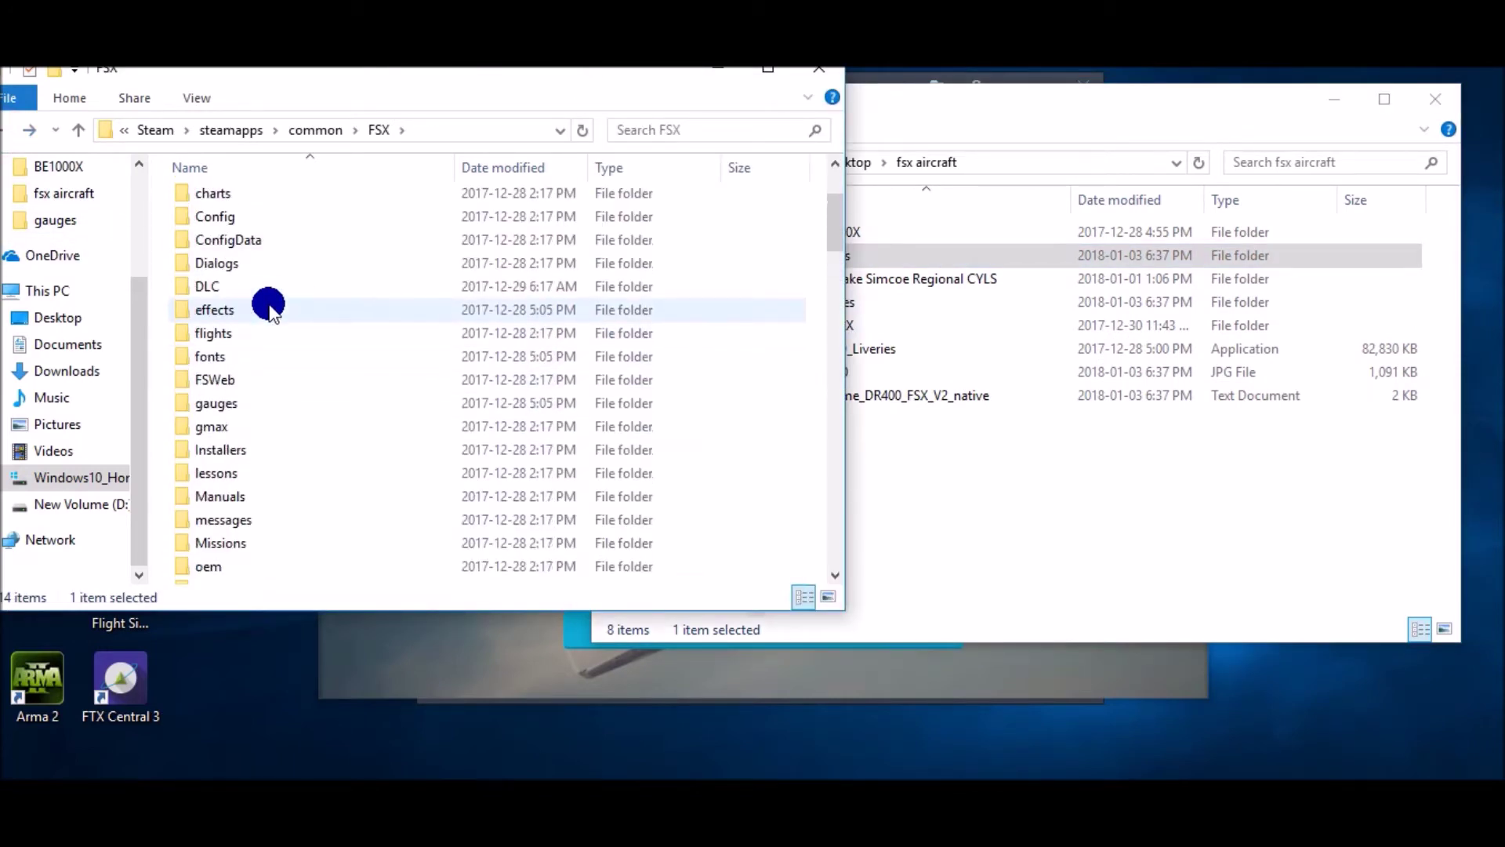
double_click(243, 453)
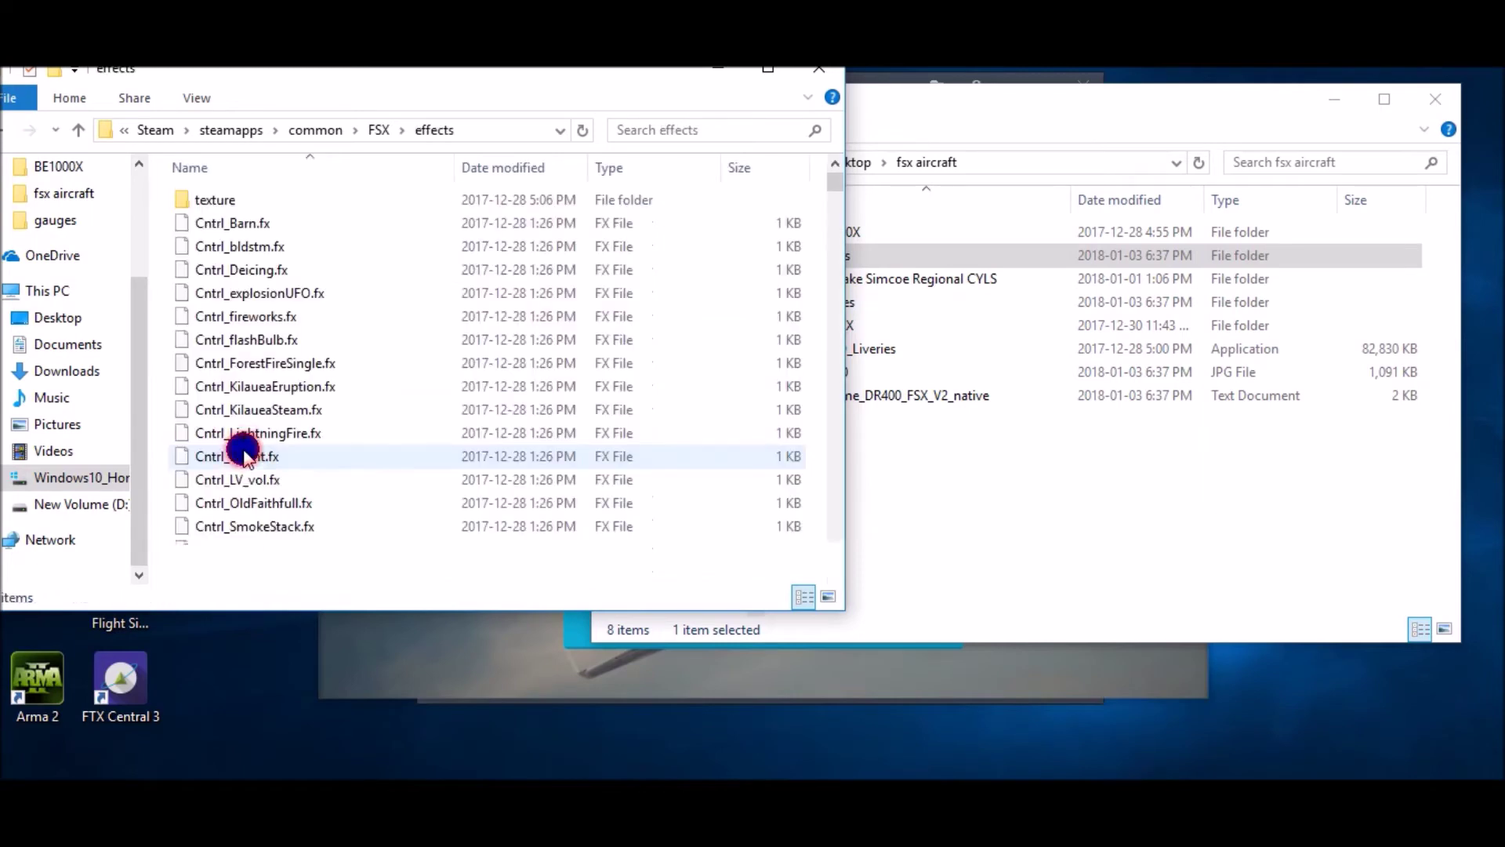
scroll(392, 342, "down", 4)
scroll(452, 345, "down", 2)
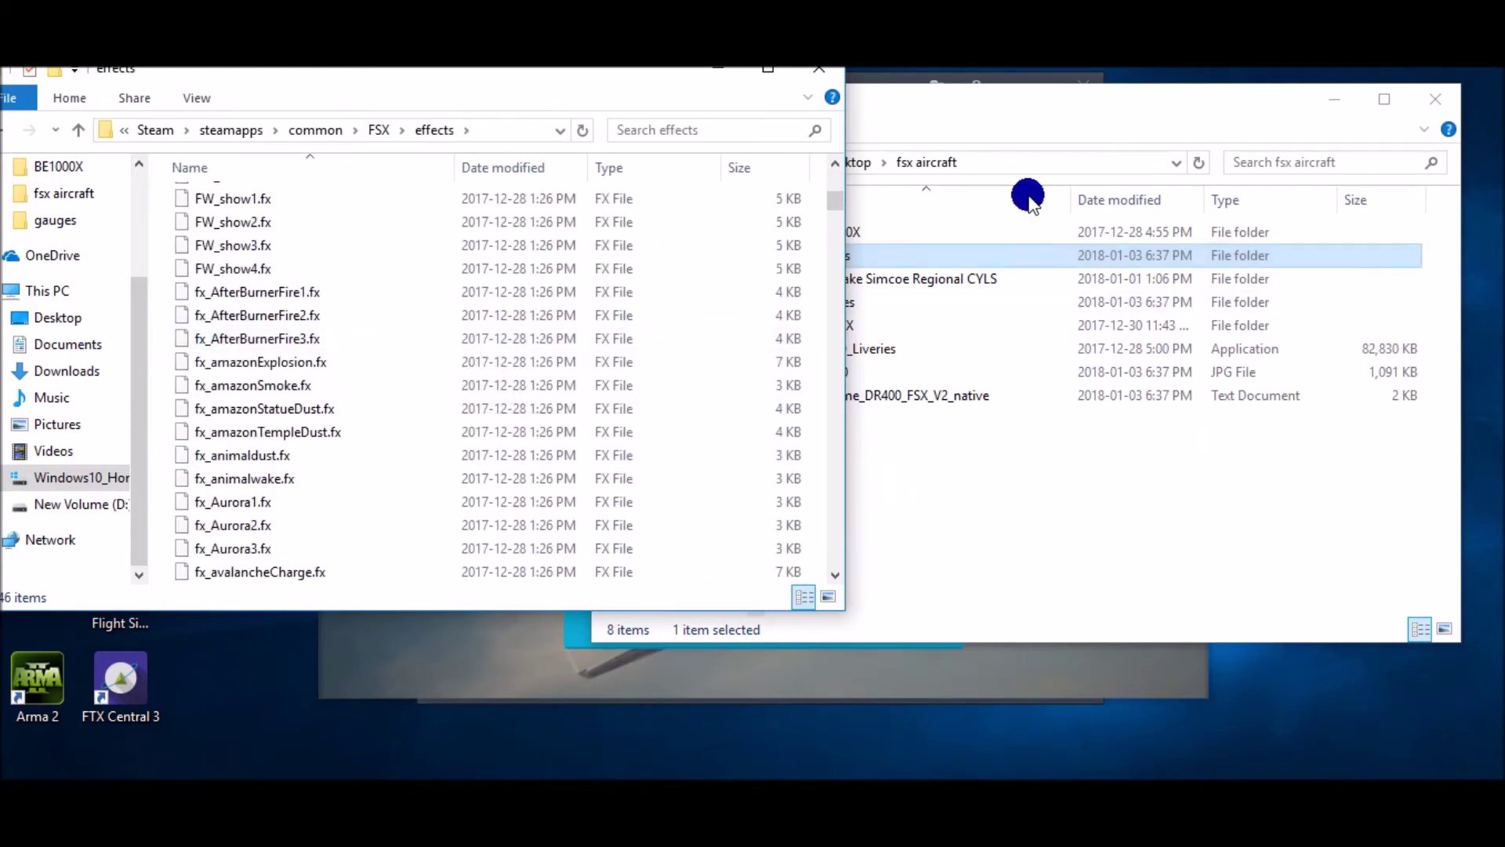
Move all five fx_dr effect files from the add-on's Effects folder into the FSX effects folder
left_click(1039, 114)
double_click(874, 255)
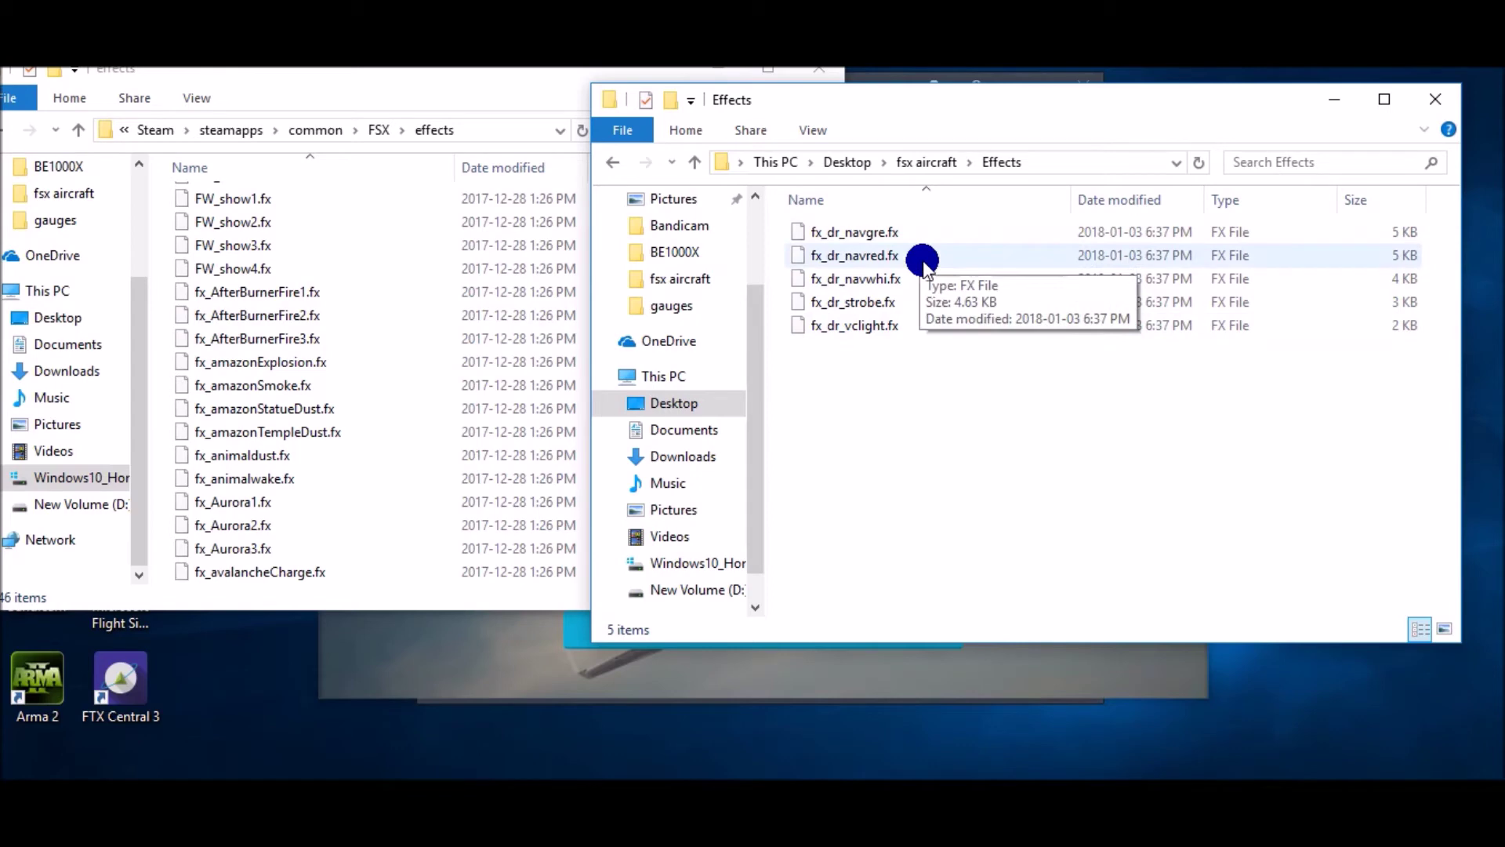
left_click(877, 413)
left_click_drag(877, 413, 831, 230)
left_click_drag(959, 251, 386, 337)
left_click(945, 302)
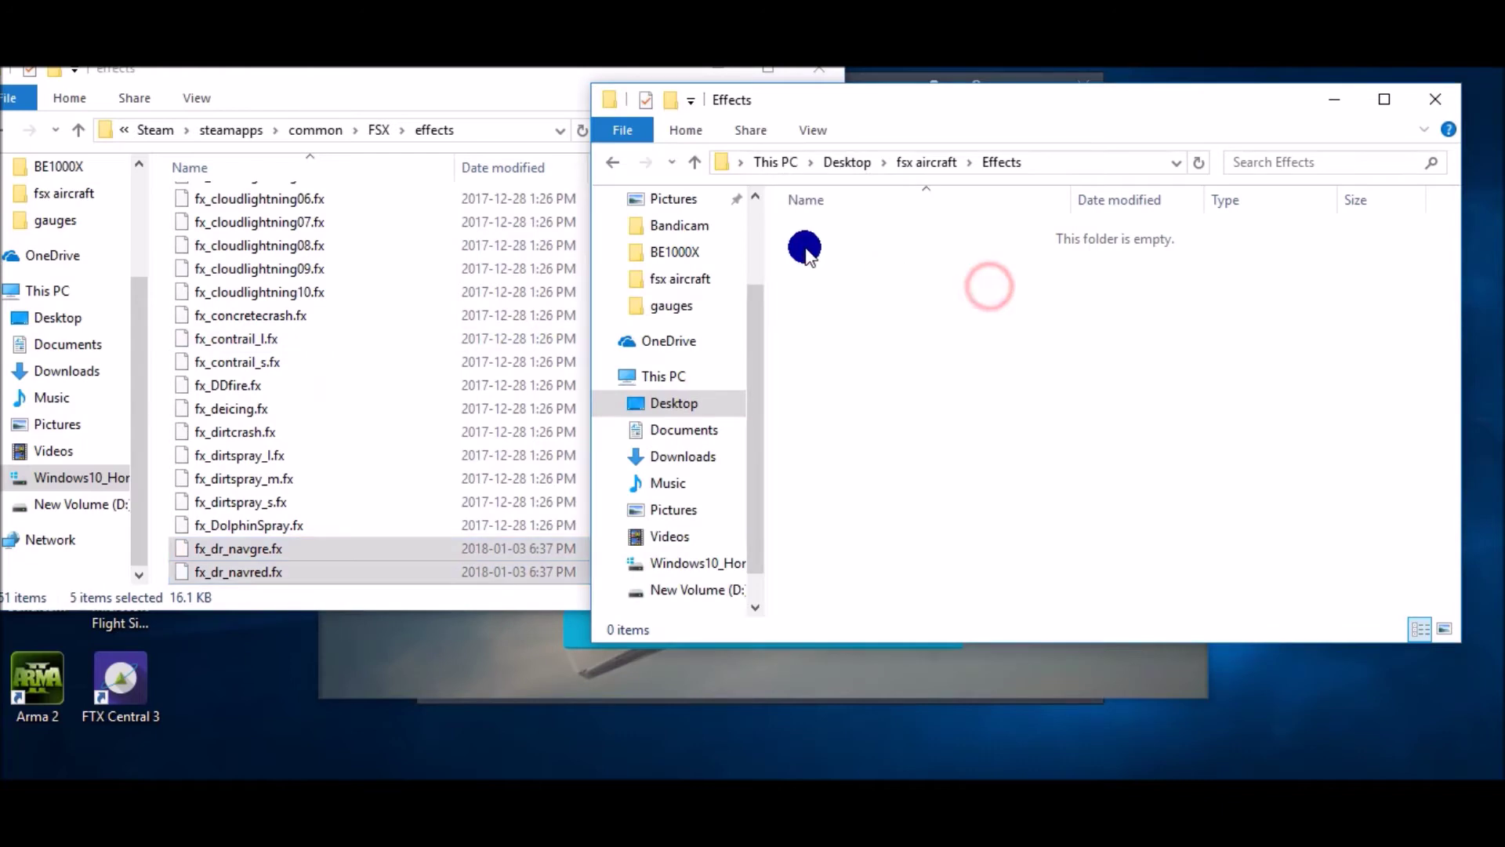
Return one window to the fsx aircraft folder and the other to the main FSX folder
left_click(612, 162)
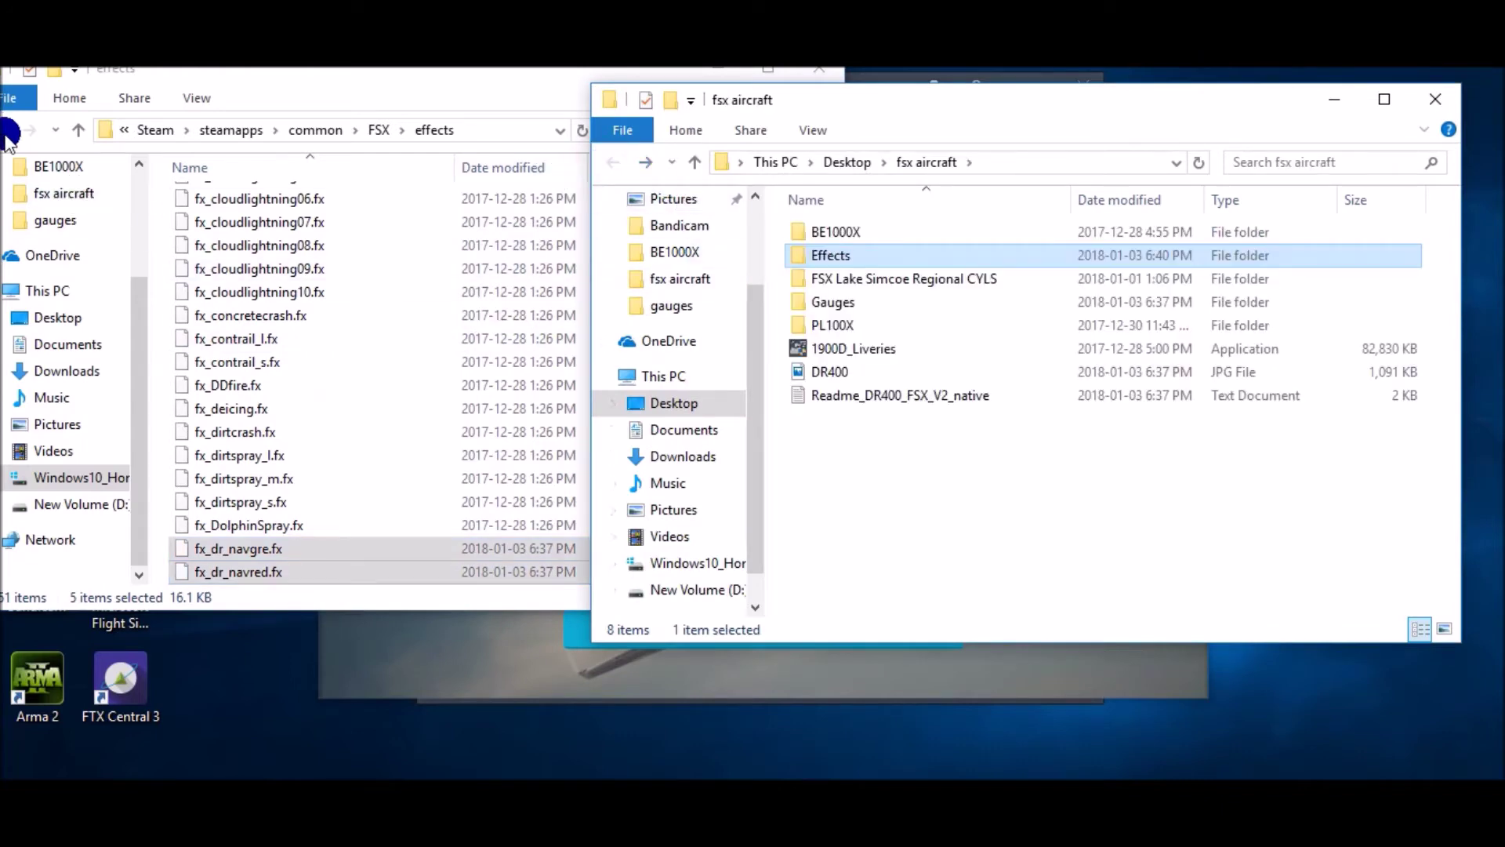
left_click(8, 135)
left_click(959, 131)
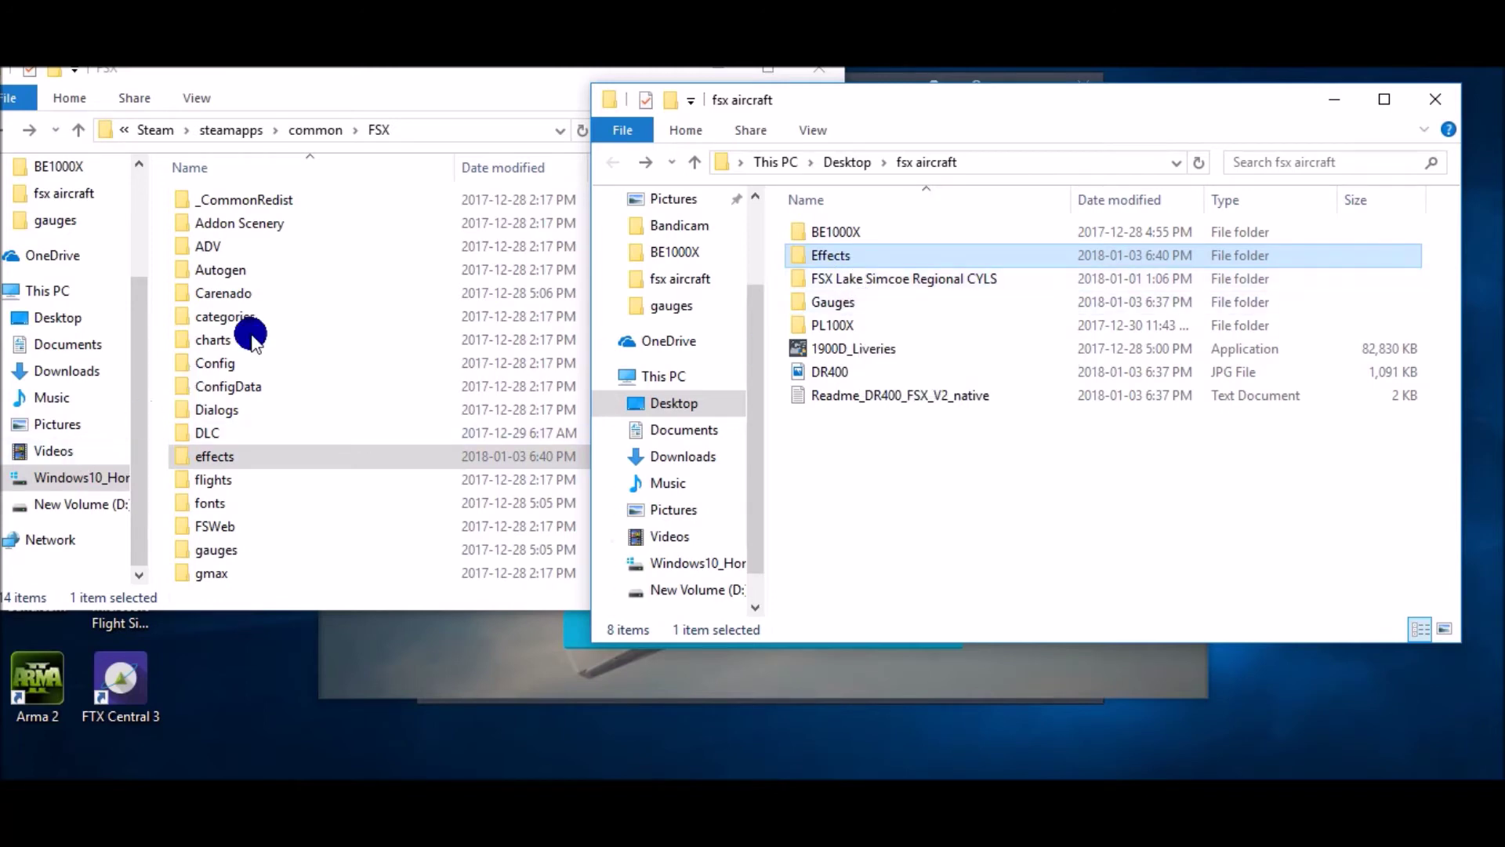
Open the FSX gauges folder in one window and the add-on's Gauges folder in the other
scroll(243, 463, "down", 1)
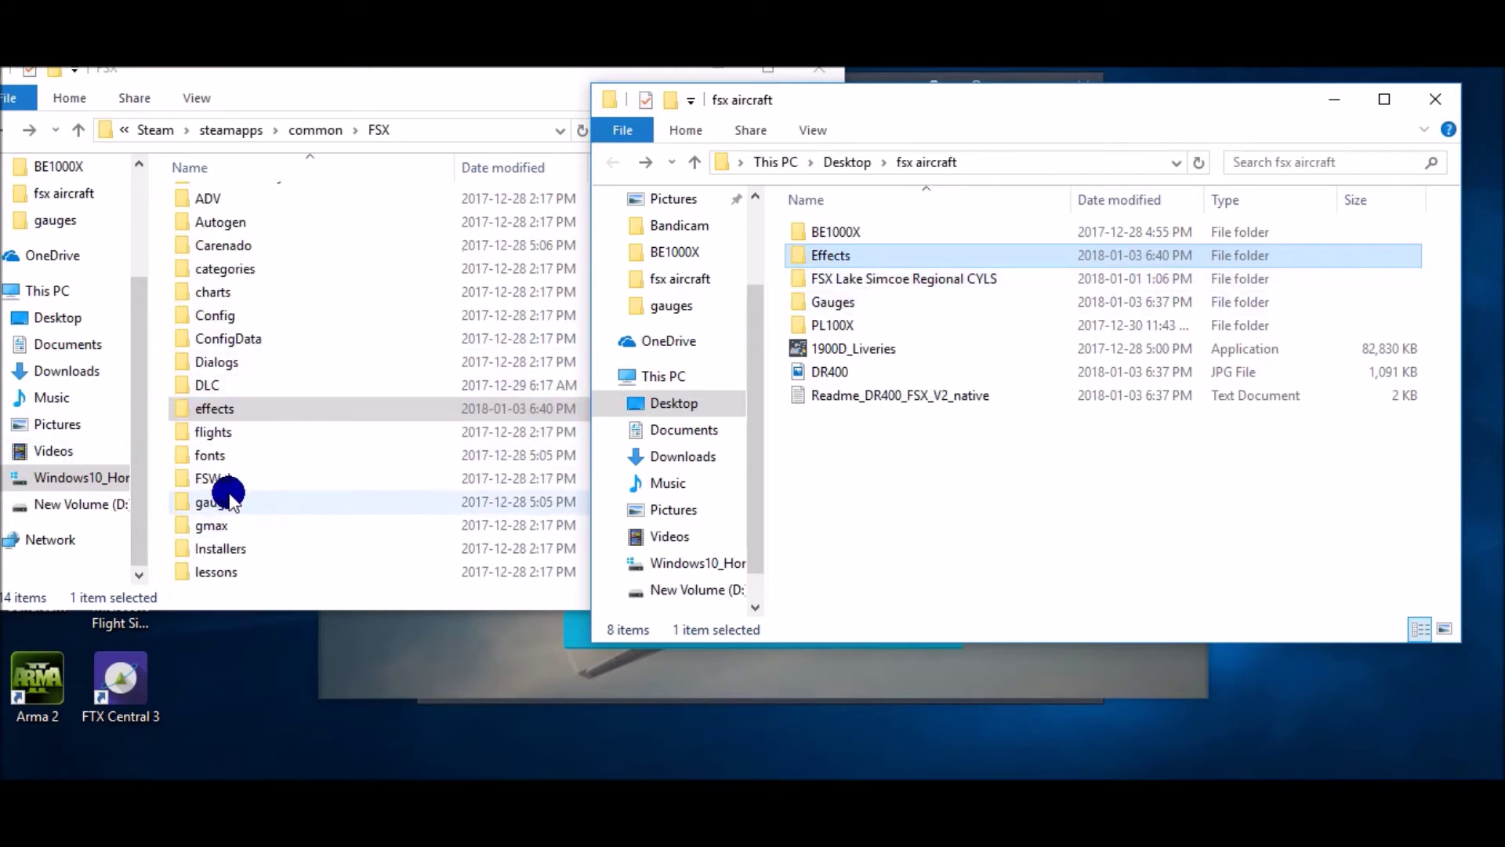
left_click(233, 502)
double_click(233, 503)
left_click(958, 111)
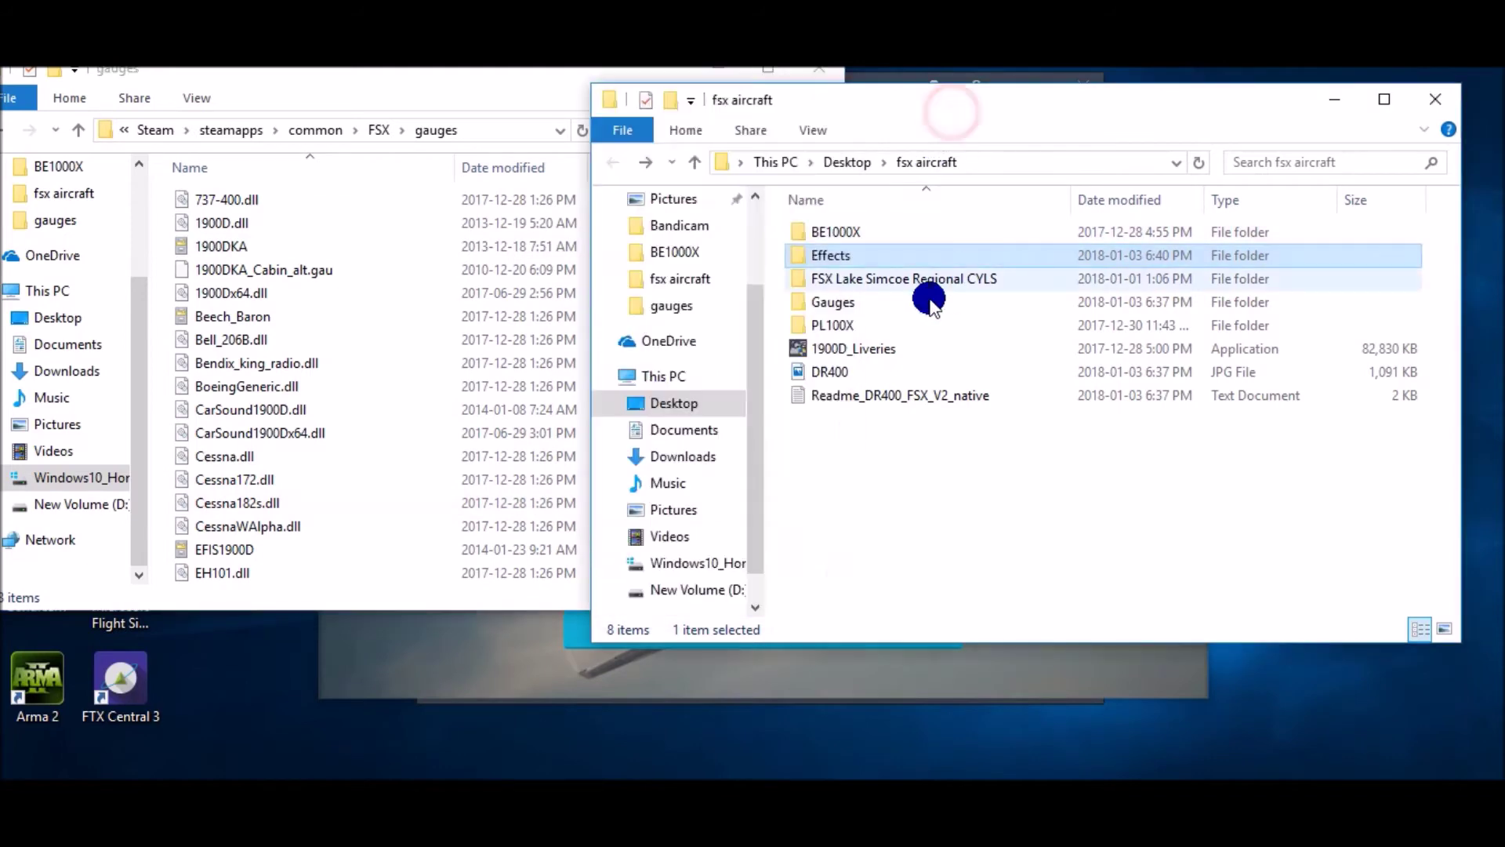
double_click(940, 301)
Move the CockpitSounds folder and dsd_fsx_xml_sound.gau into the FSX gauges folder, and return the add-on window to fsx aircraft
left_click(937, 258)
scroll(427, 345, "up", 10)
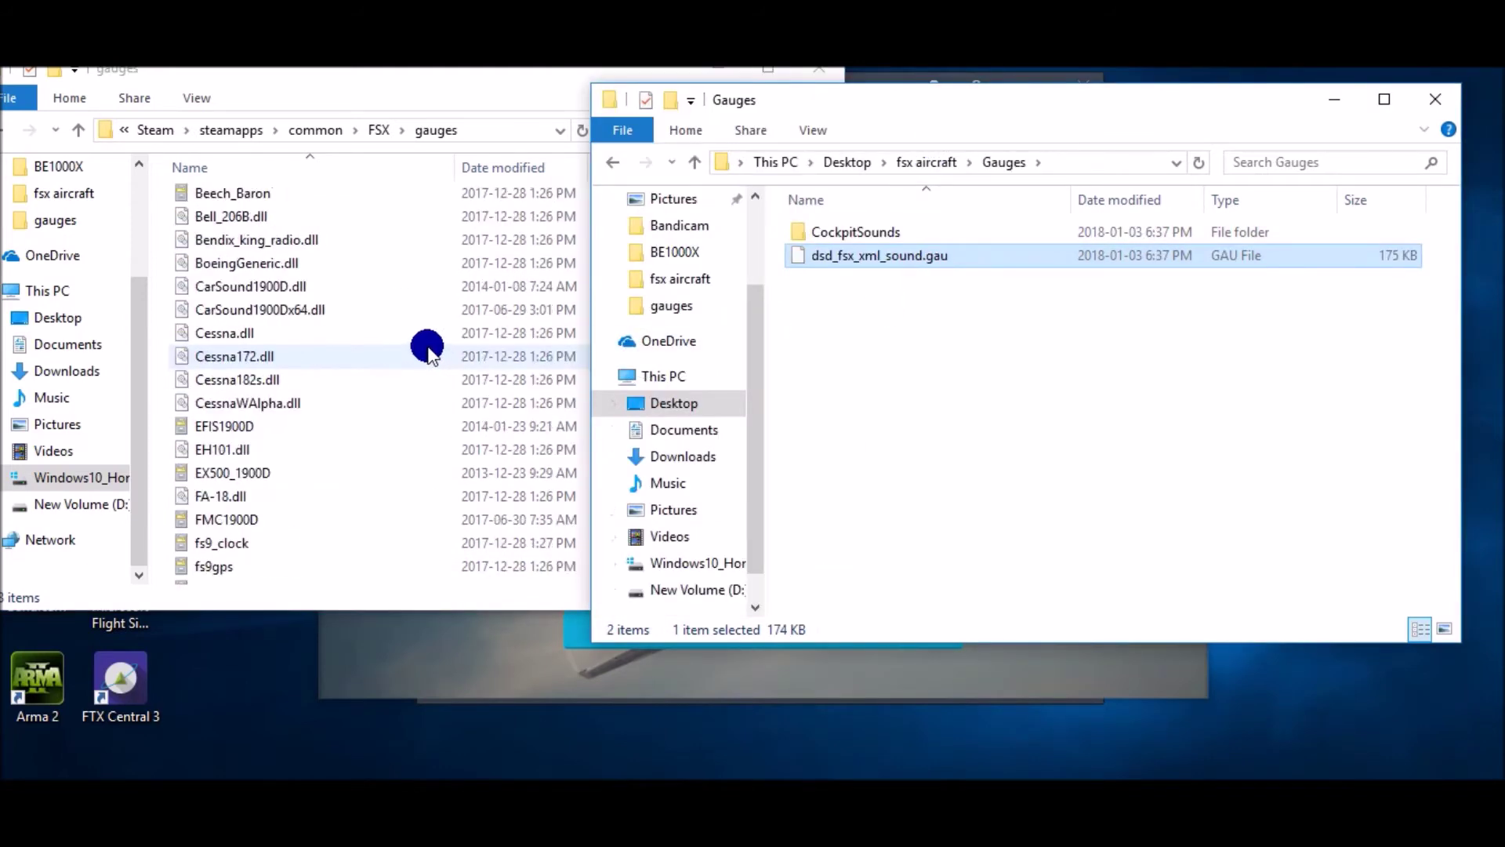
left_click_drag(1069, 400, 424, 323)
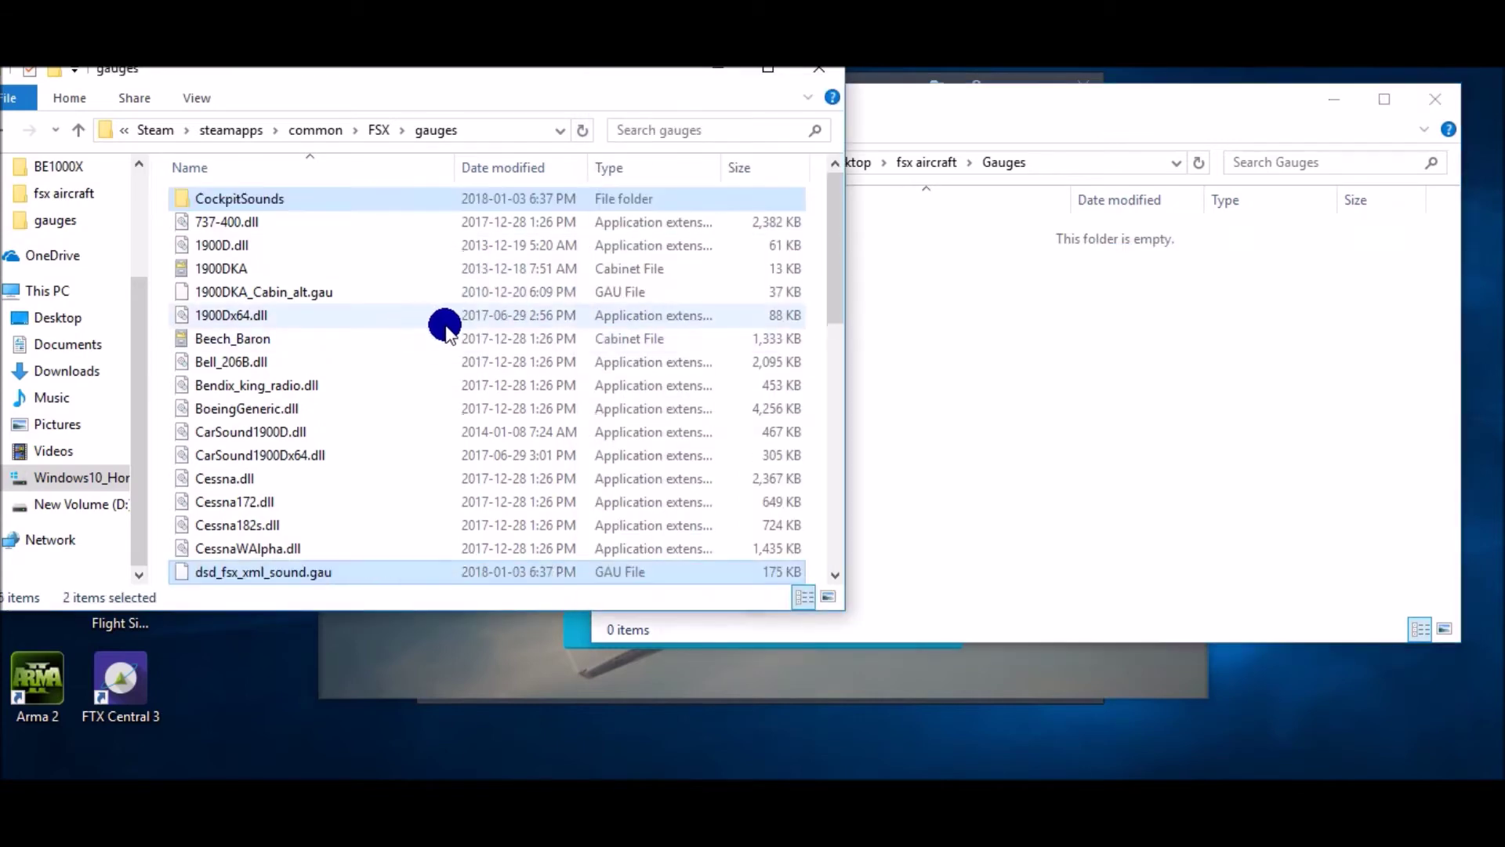
left_click(951, 322)
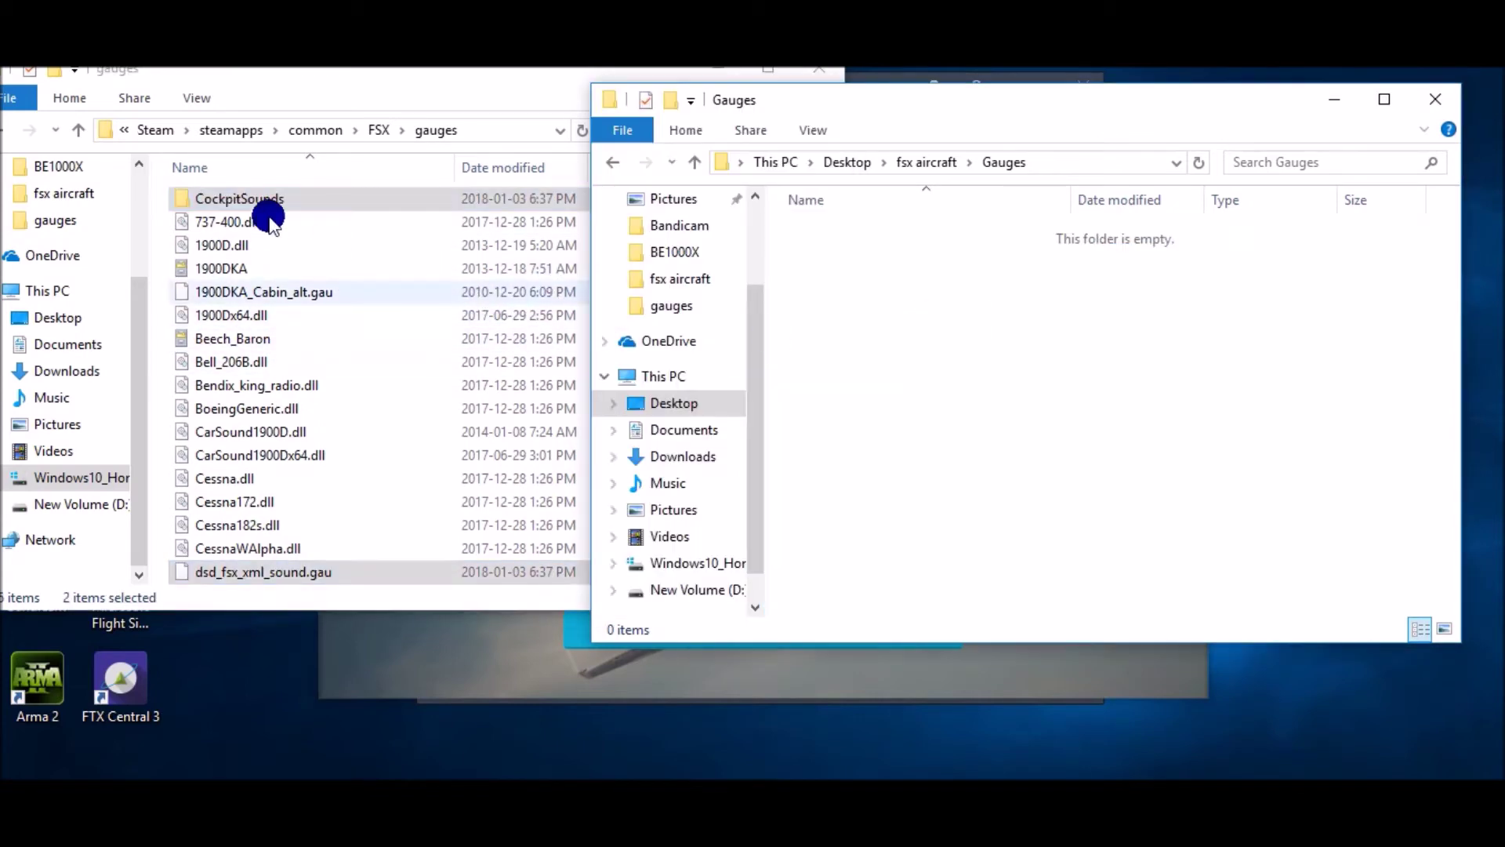
left_click(613, 162)
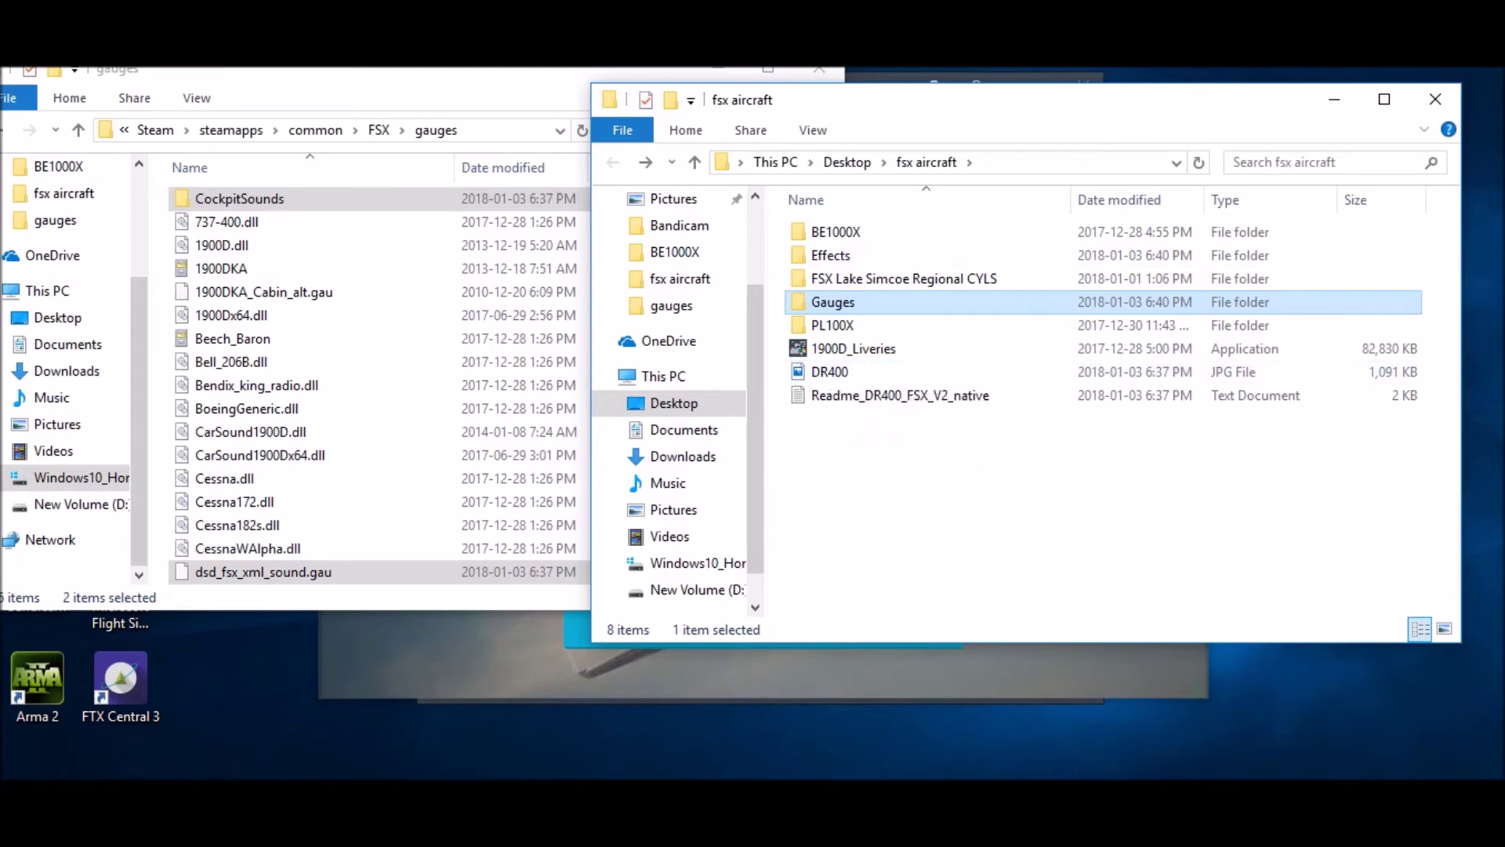
Close the fsx aircraft and FSX gauges folder windows
left_click_drag(806, 108, 637, 91)
left_click_drag(1060, 82, 918, 127)
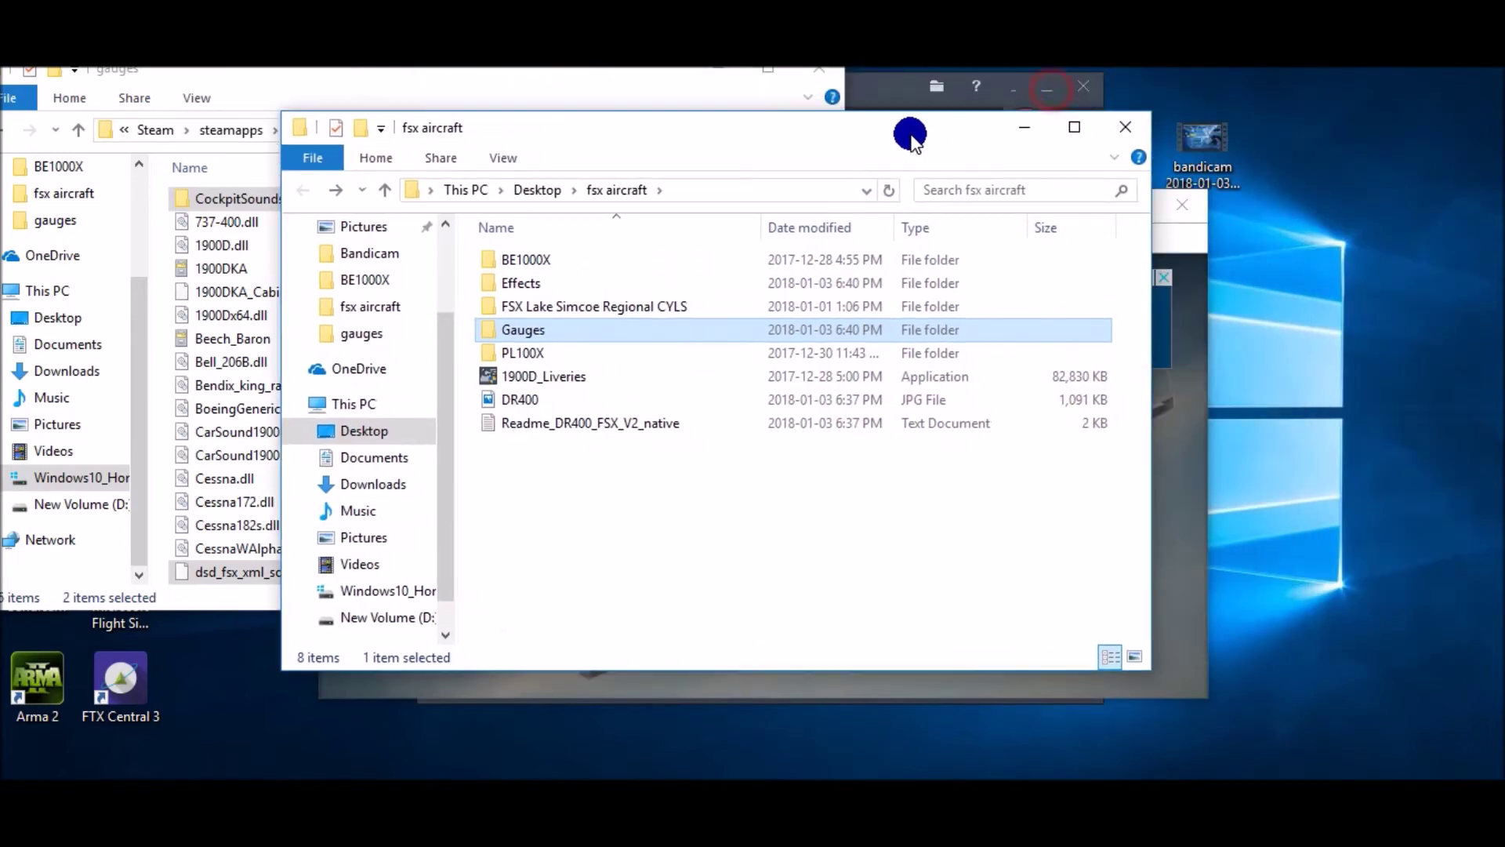
left_click(1128, 135)
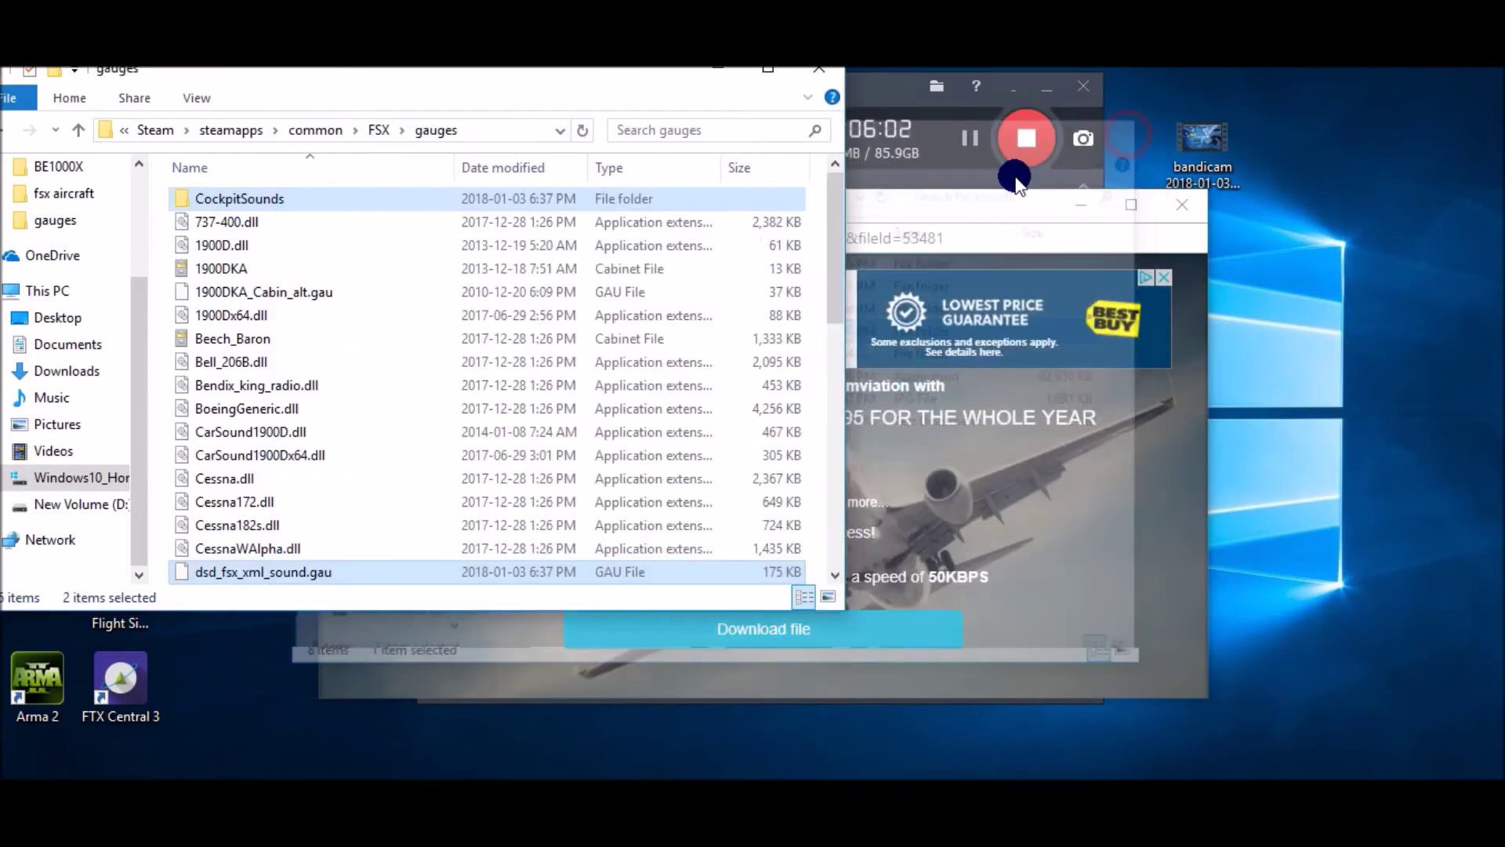
left_click_drag(679, 73, 700, 102)
left_click(843, 101)
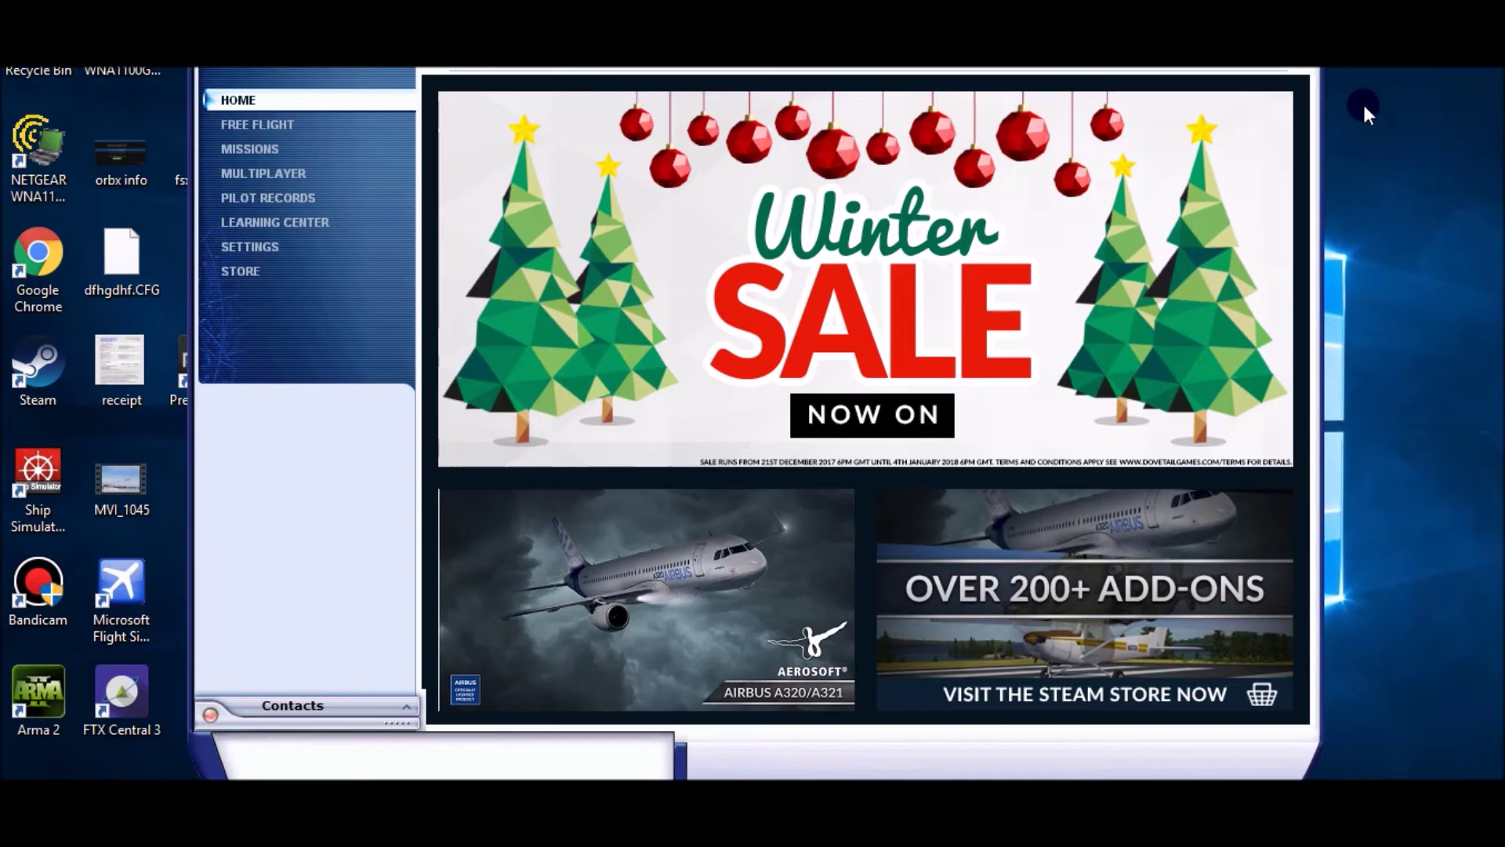
Open the aircraft selection for a free flight in Flight Simulator and find the Robin DR400 variants
left_click(262, 122)
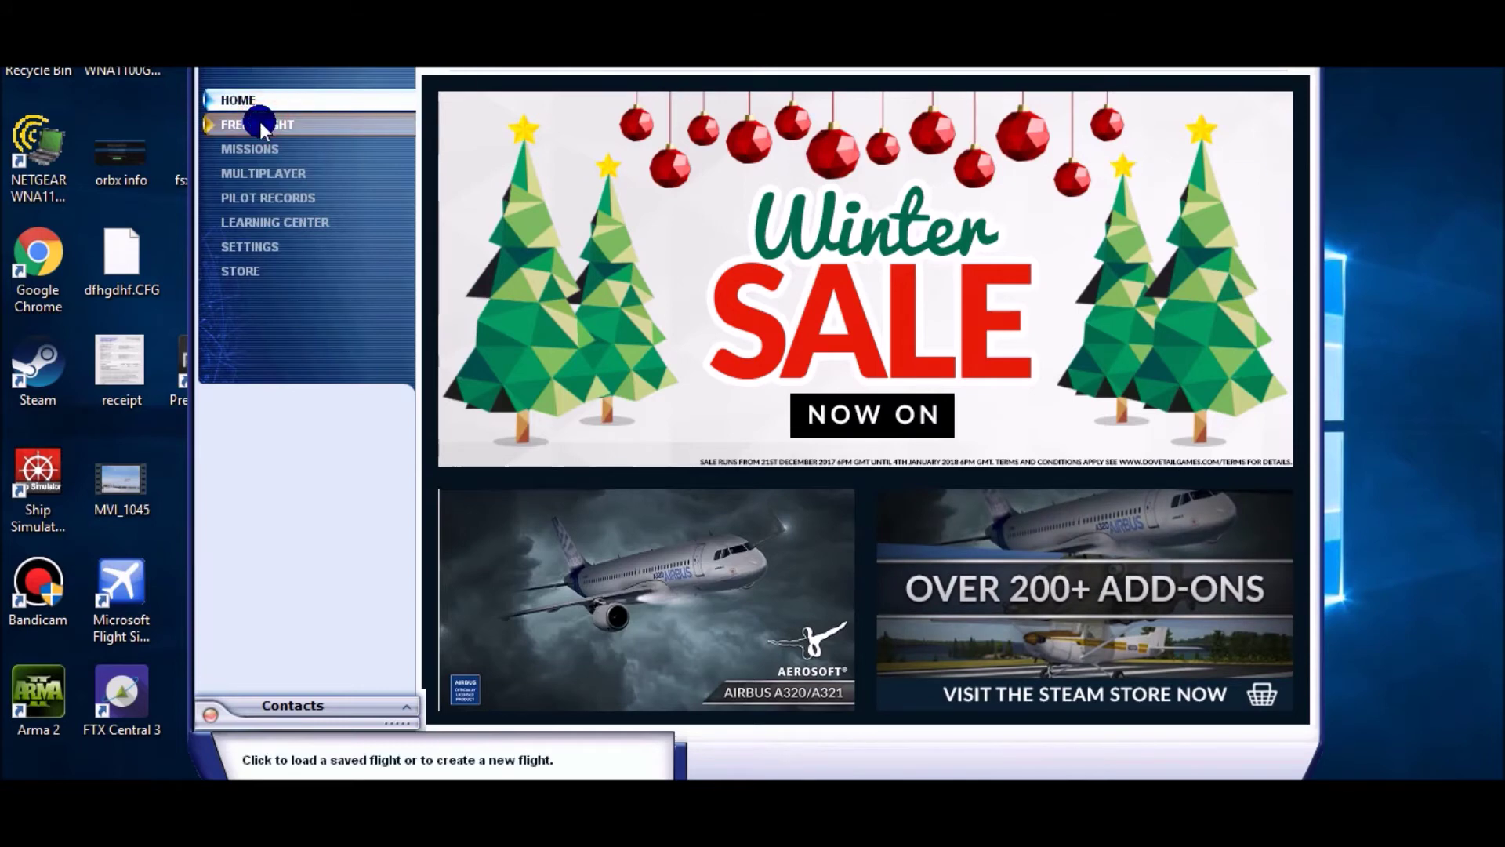
left_click(727, 179)
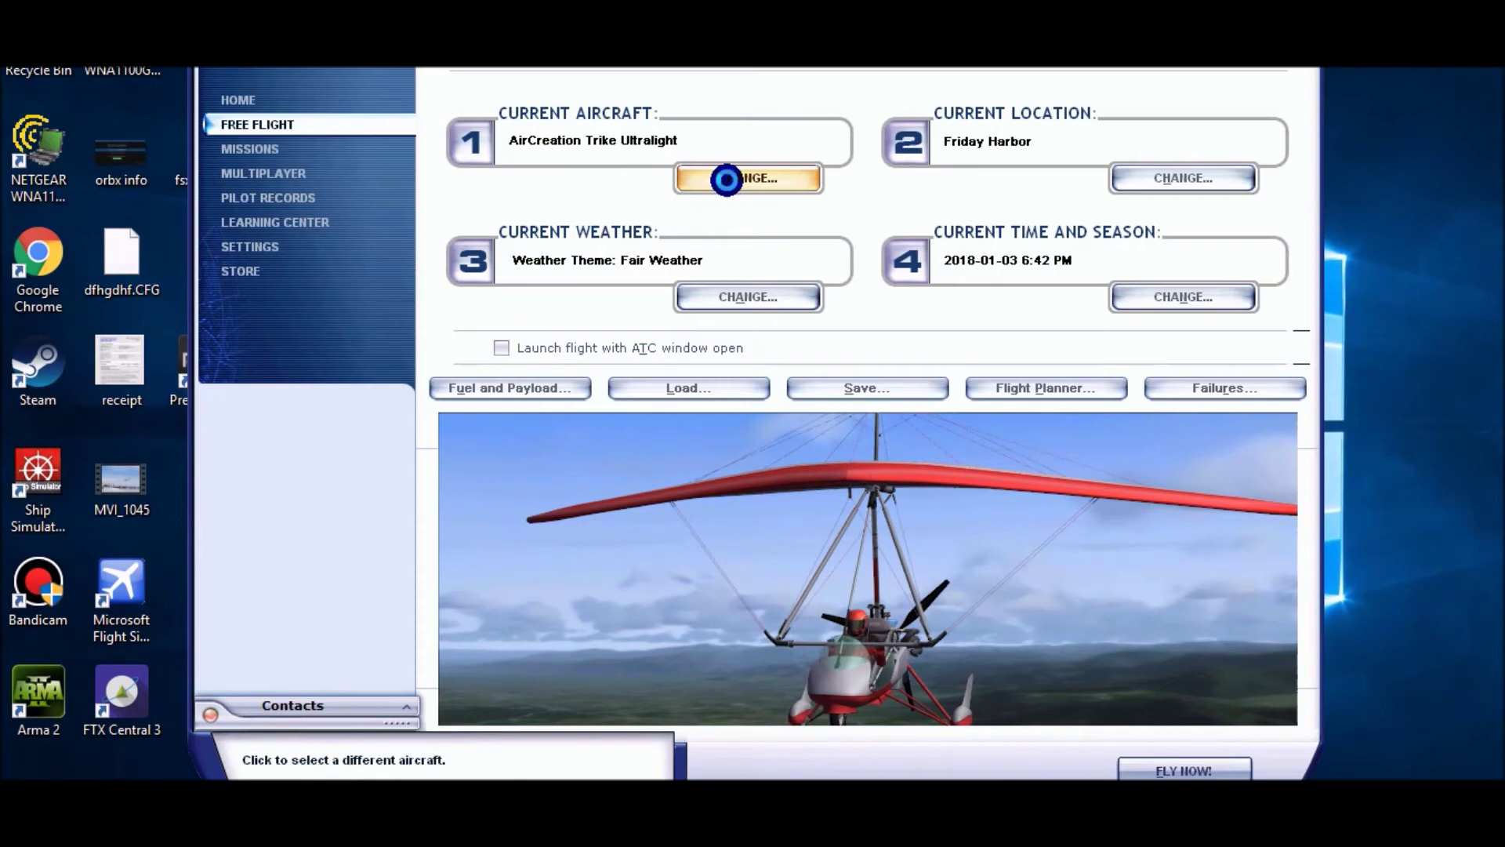
scroll(867, 262, "down", 10)
scroll(1220, 563, "down", 1)
scroll(1225, 566, "down", 2)
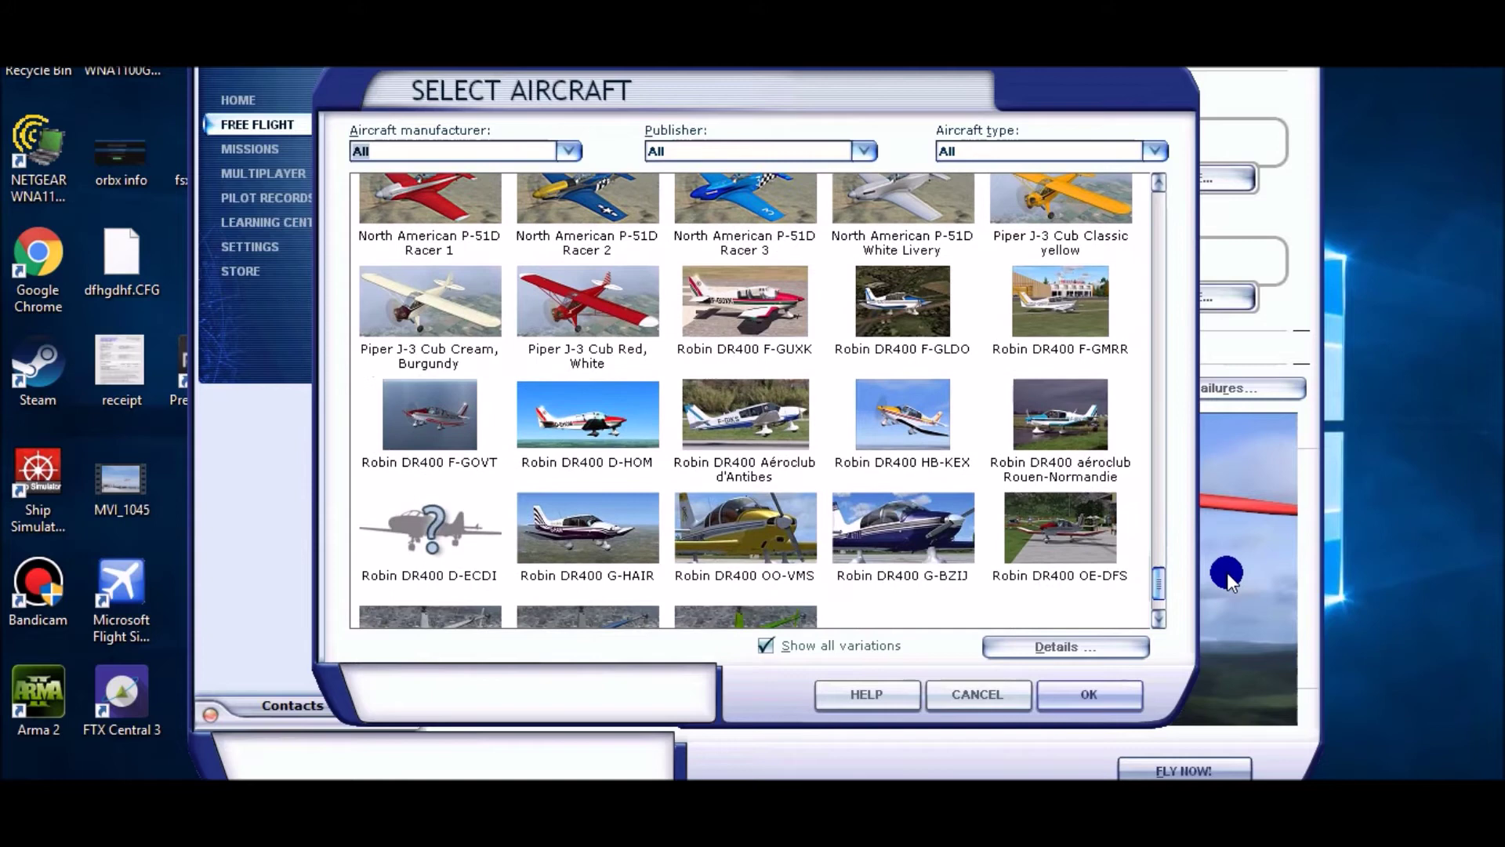
scroll(947, 523, "down", 1)
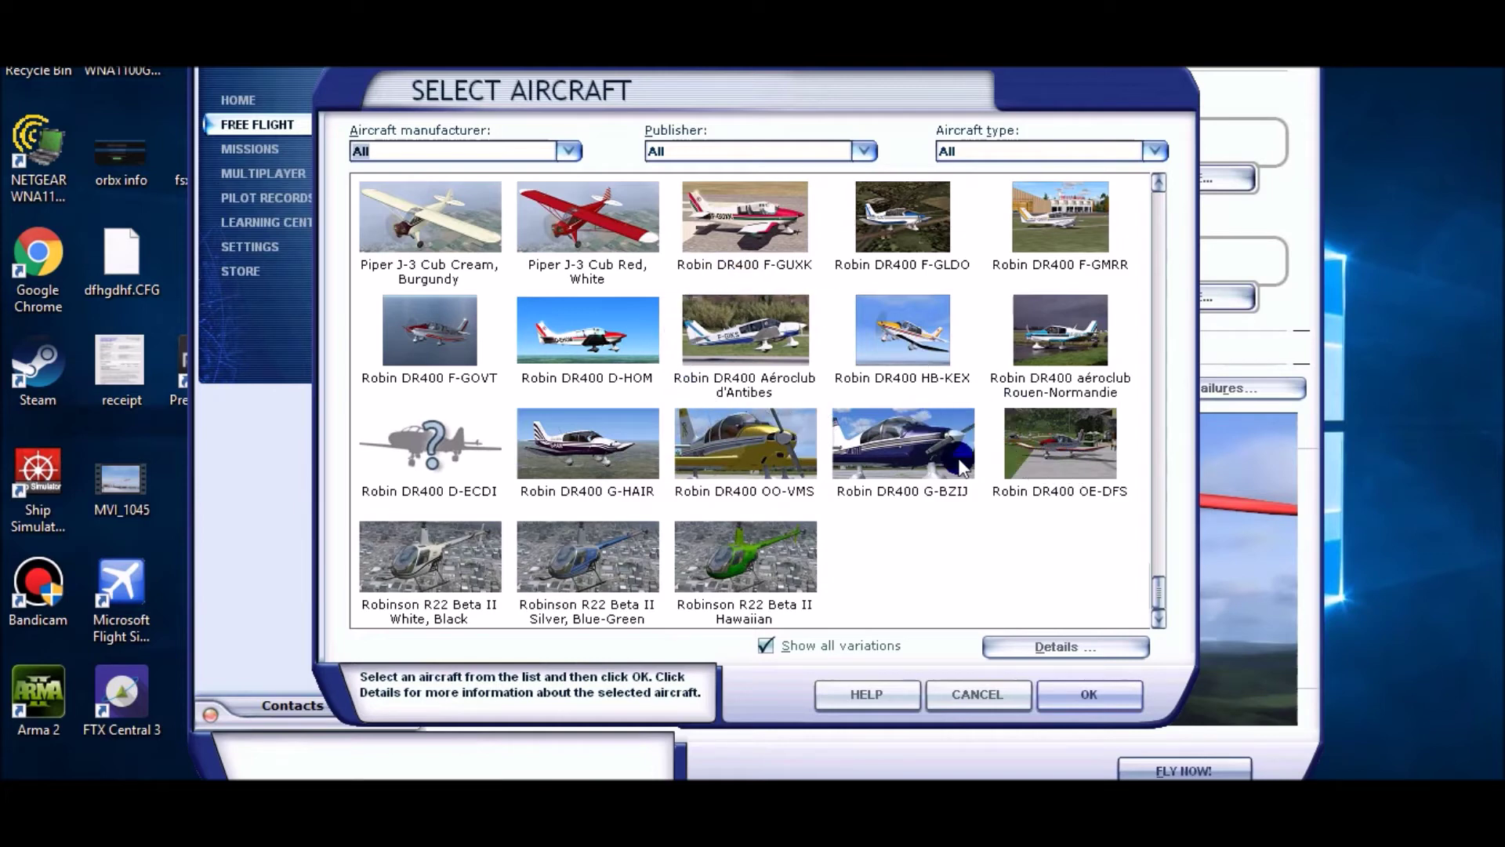
Choose the Robin DR400 G-HAIR, allow the Freeware XML Sound Gauge to run, and designate its module as trusted
left_click(628, 431)
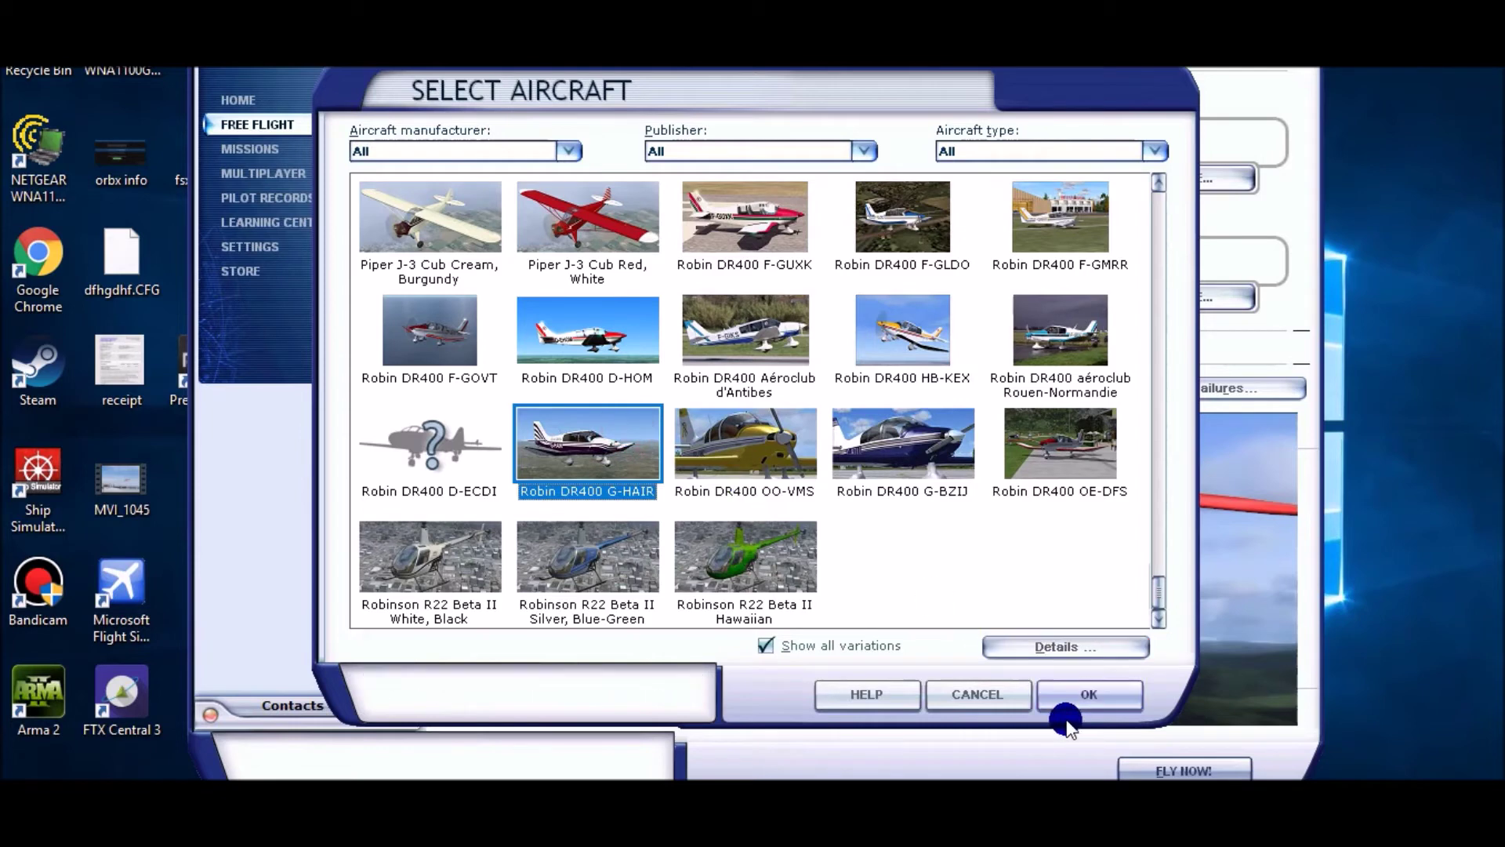
left_click(1071, 705)
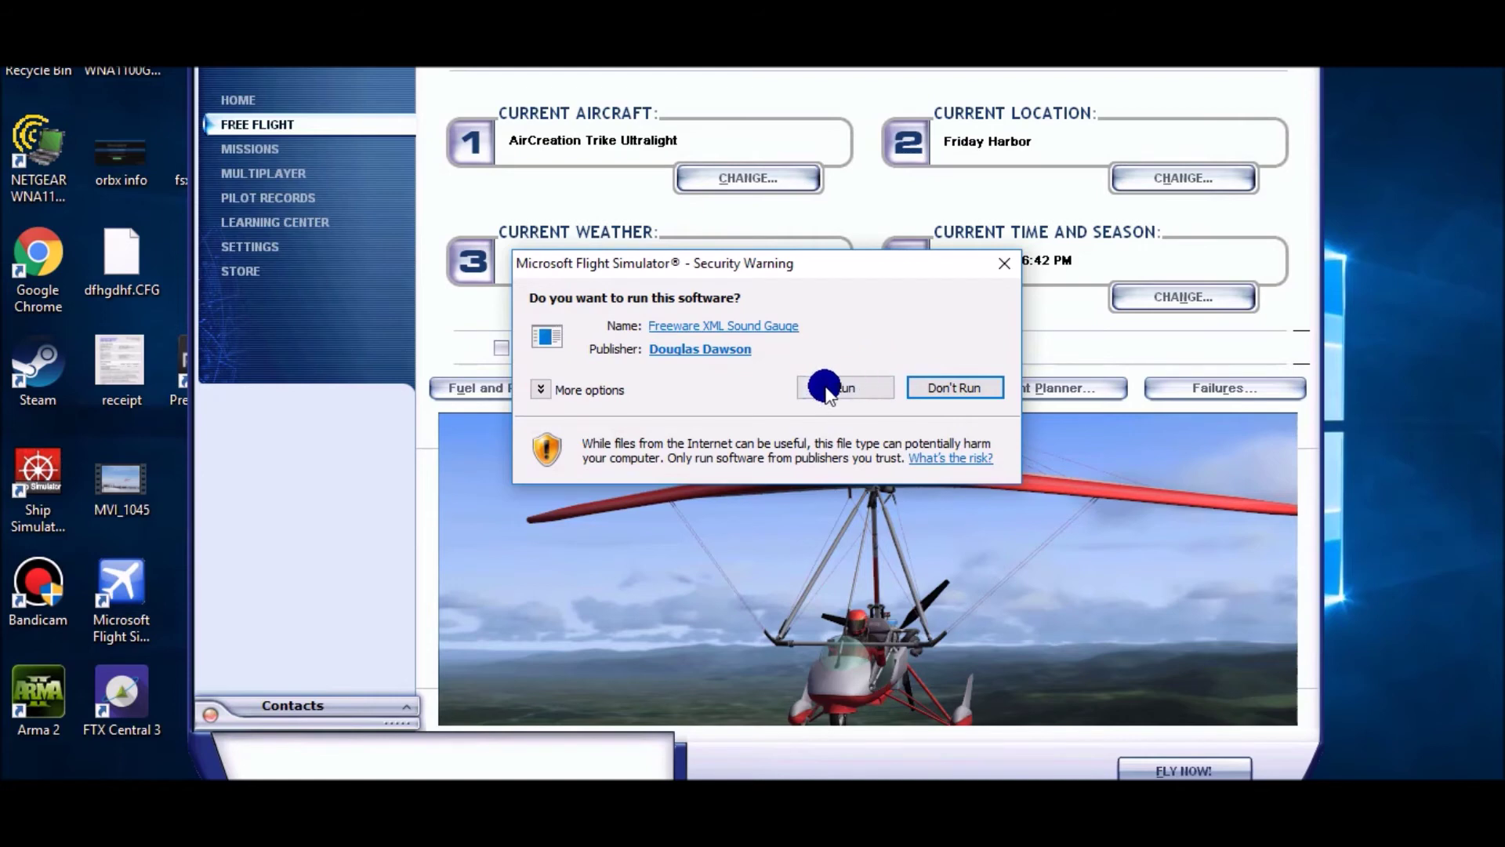
left_click(877, 385)
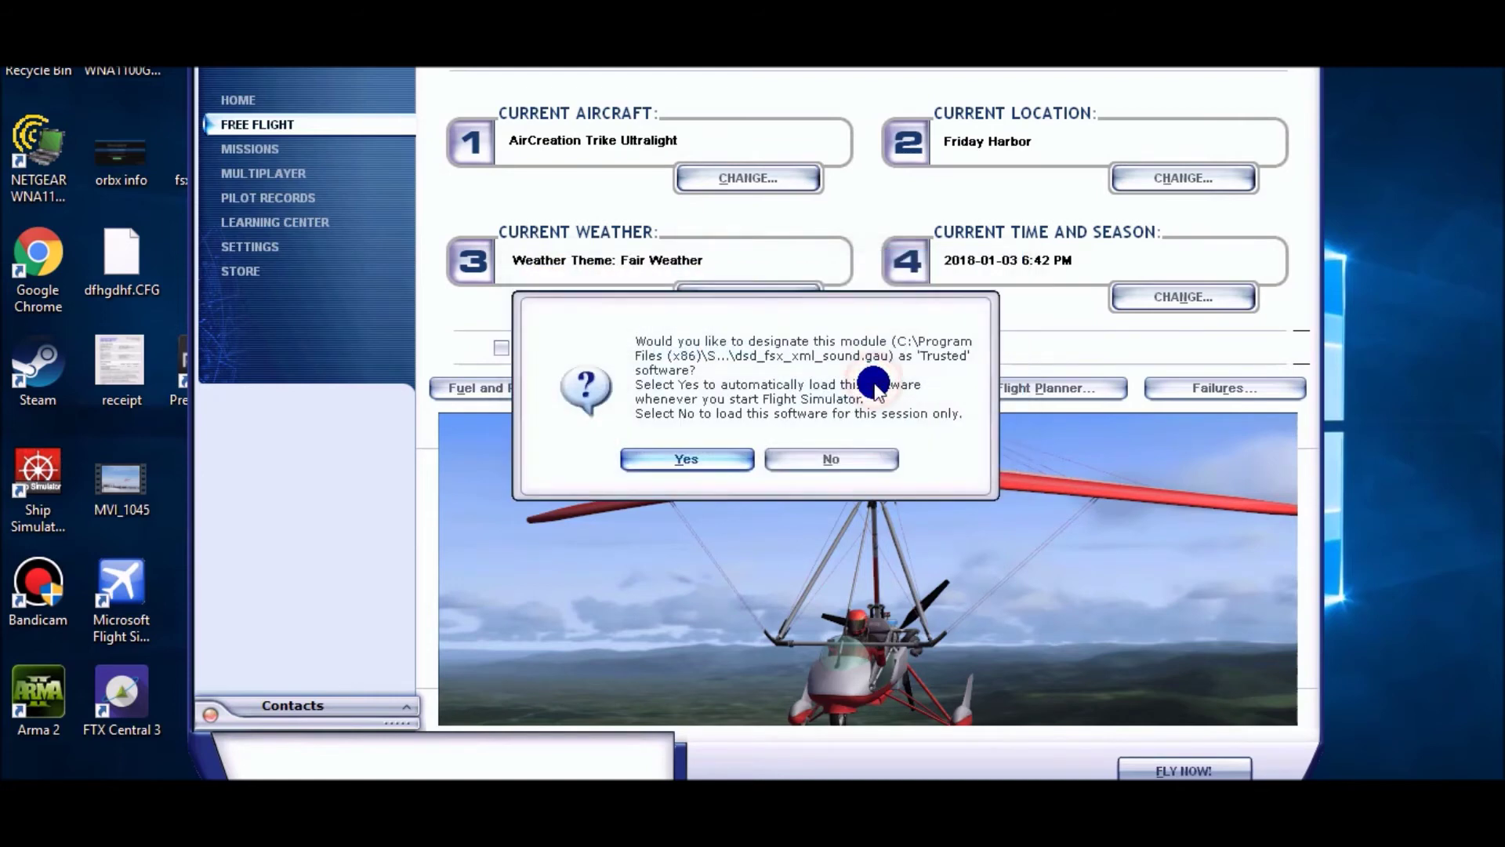
left_click(757, 460)
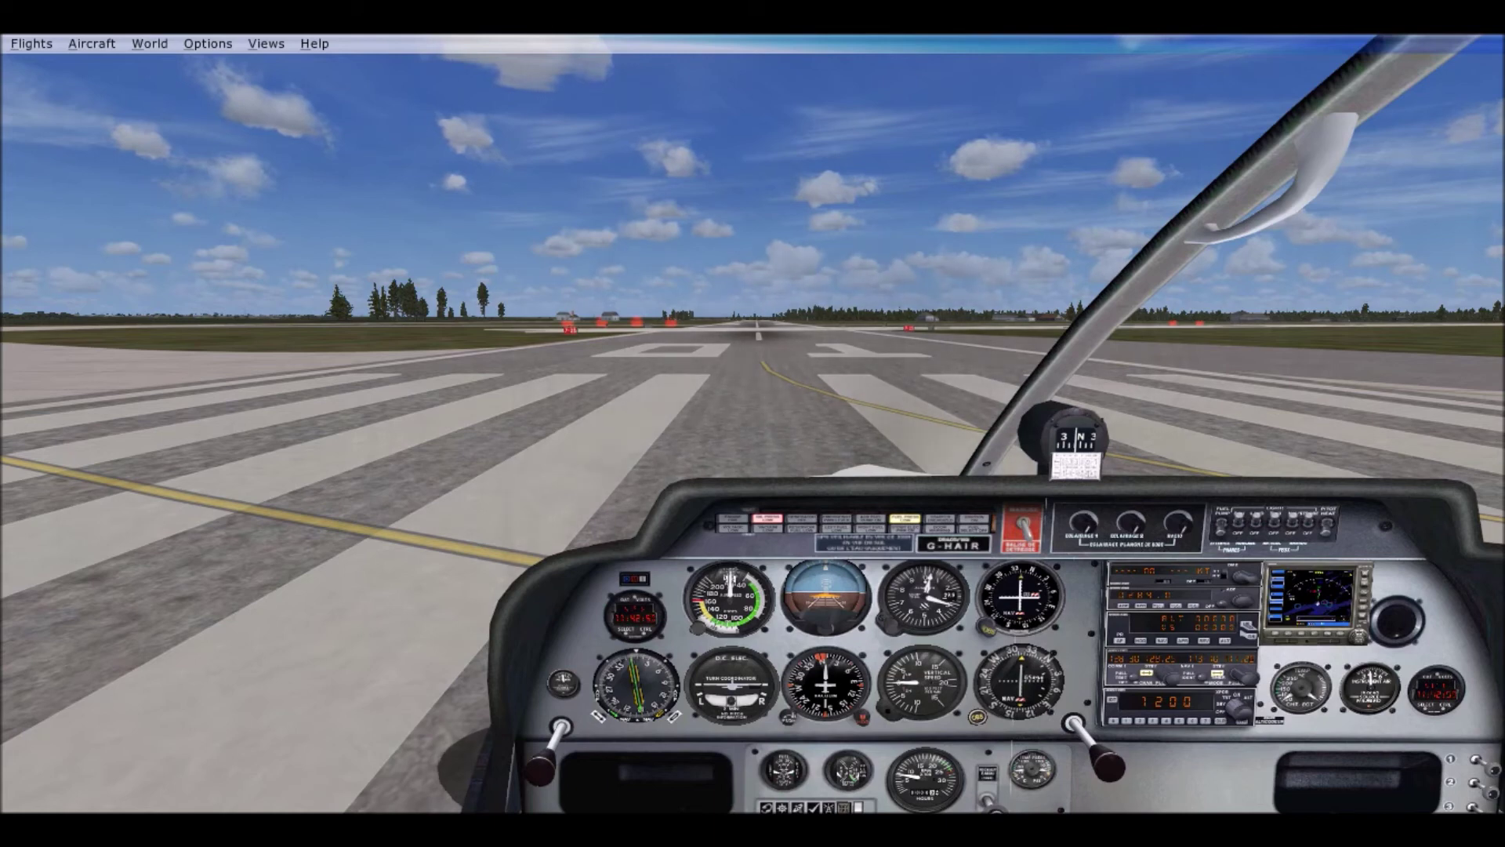
Inspect the Robin DR400 on the runway from the outside spot view, zooming in on the aircraft
key("s")
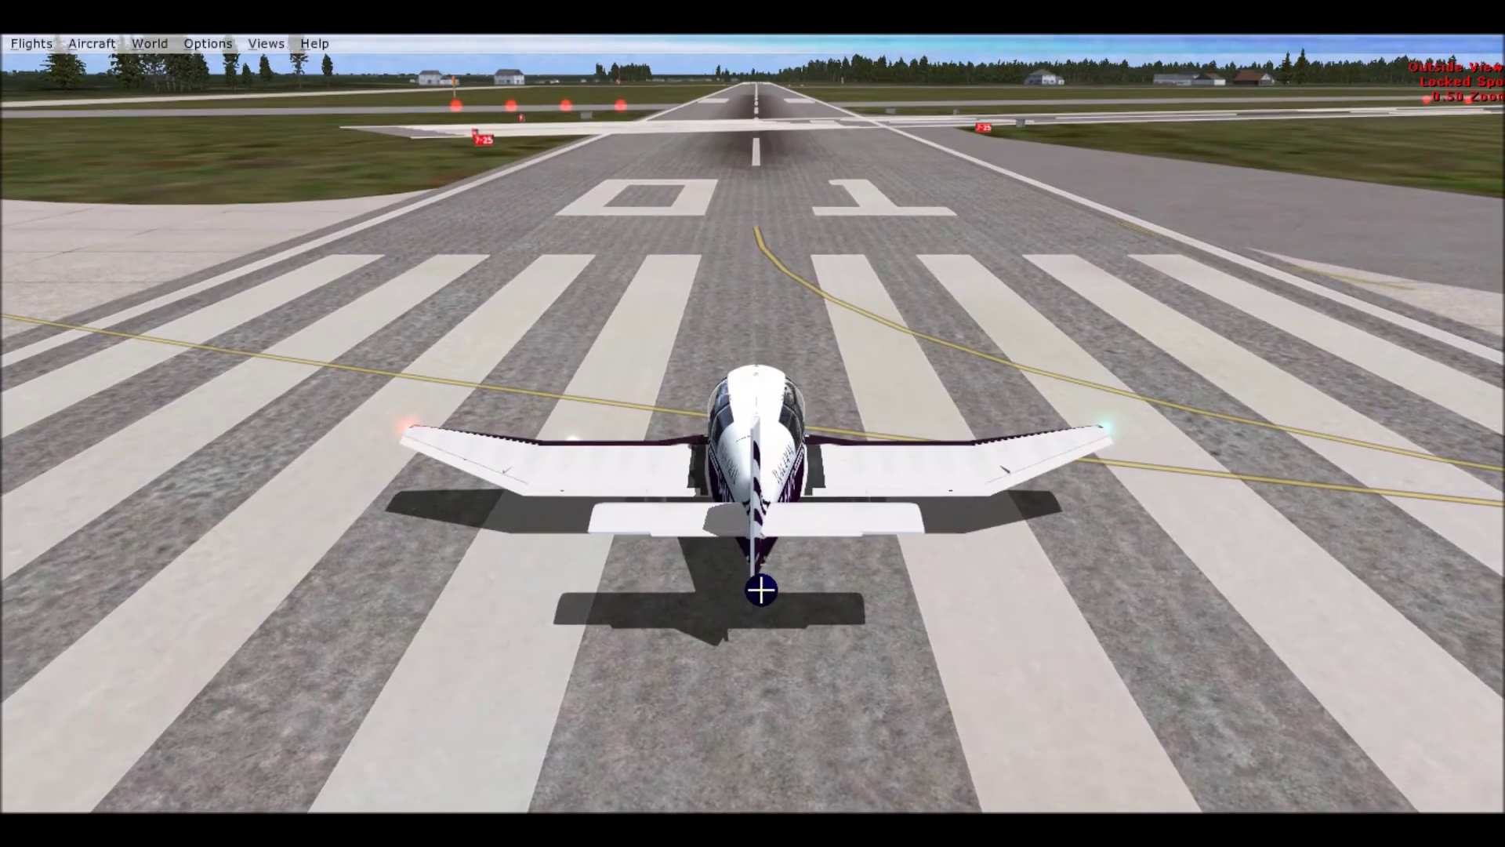
left_click_drag(761, 590, 652, 511)
scroll(1148, 513, "up", 3)
scroll(1199, 514, "up", 1)
scroll(1278, 486, "up", 1)
Return to the virtual cockpit view and zoom in and out to examine the instrument panel
key("F9")
scroll(1502, 604, "up", 4)
scroll(615, 541, "down", 5)
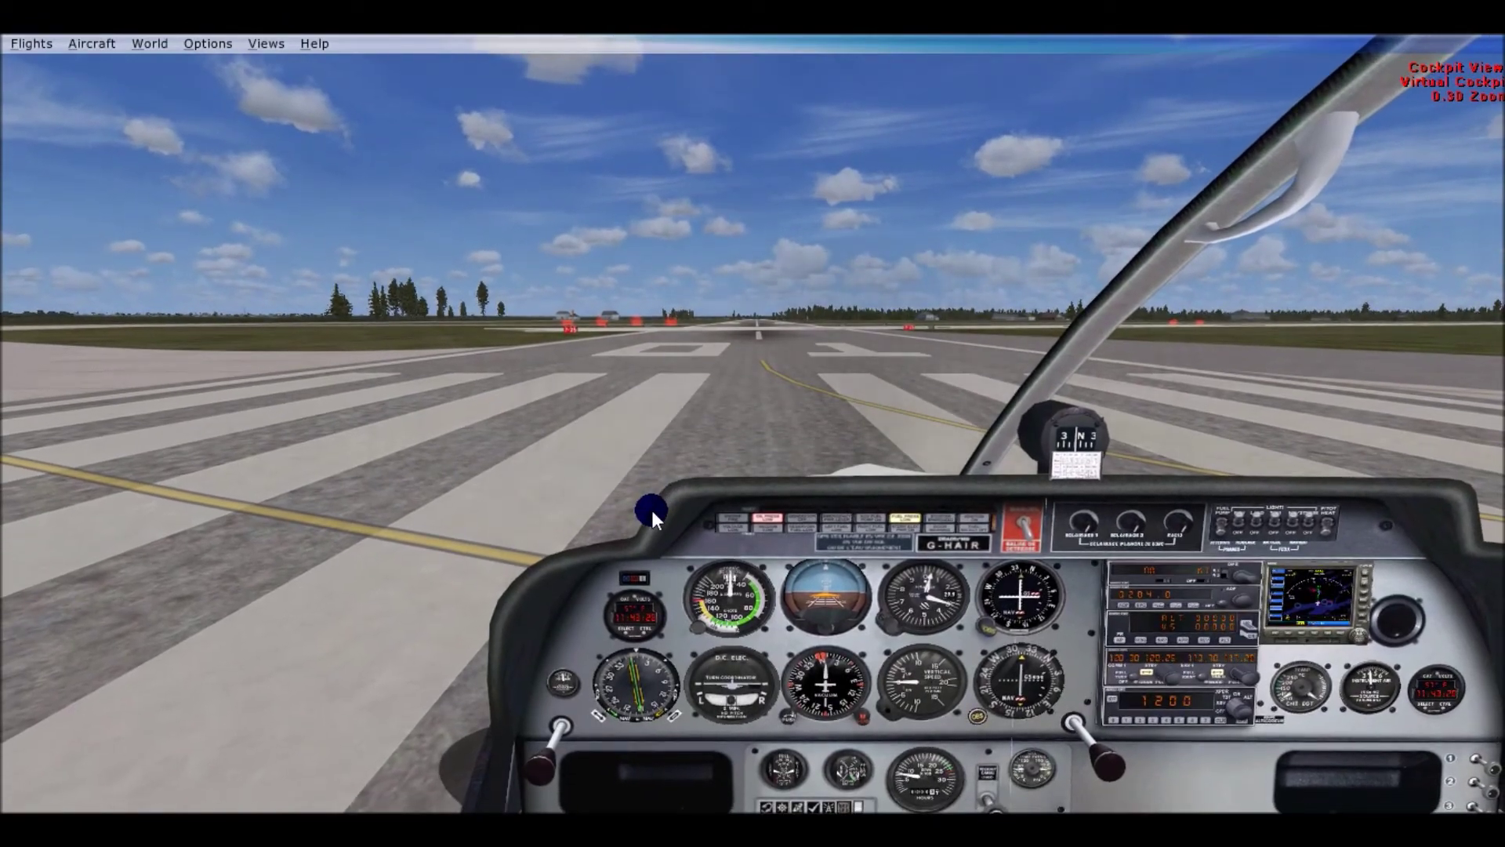